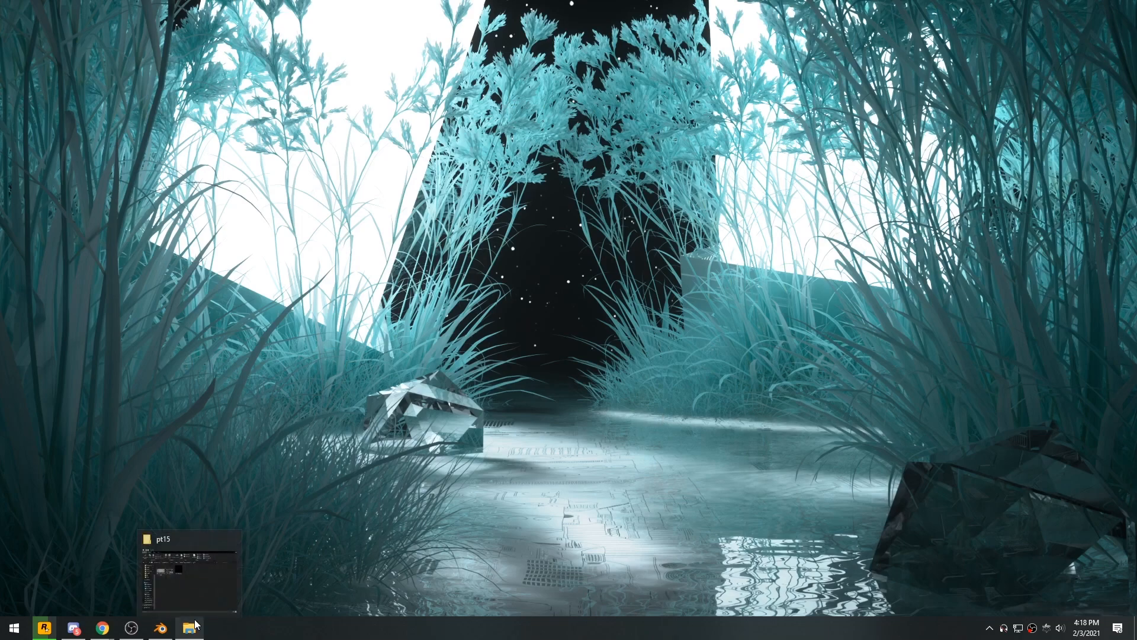
Switch to Blender and delete the default cube and light from the scene
click(160, 628)
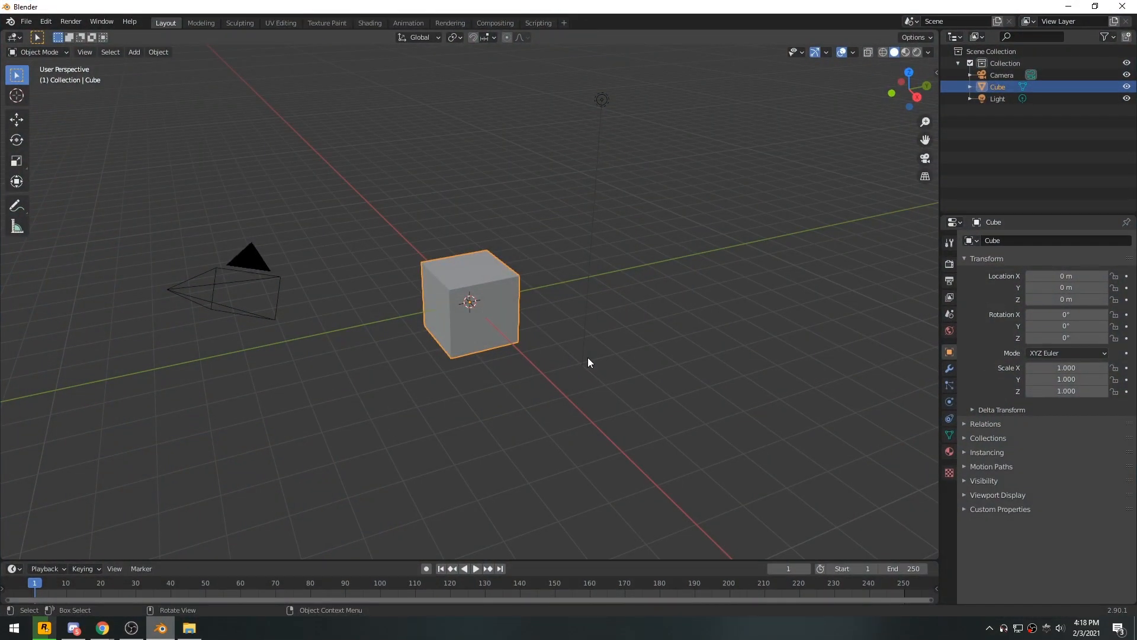
drag(419, 92, 540, 288)
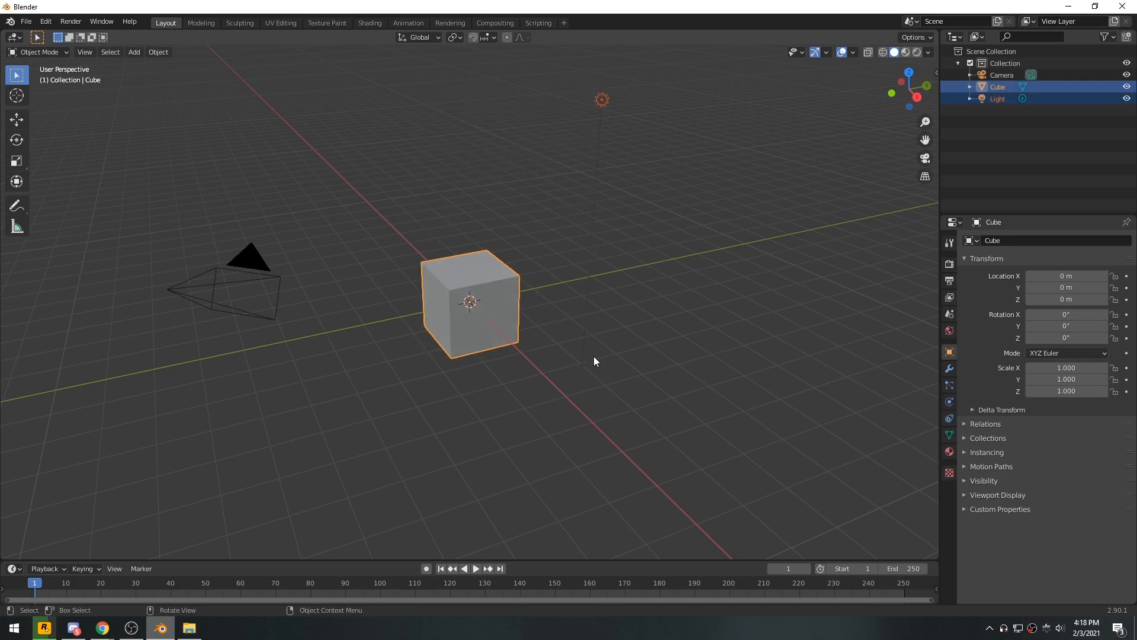
key(Delete)
Add a UV sphere at the world origin
key(shift+a)
mouse_move(445, 293)
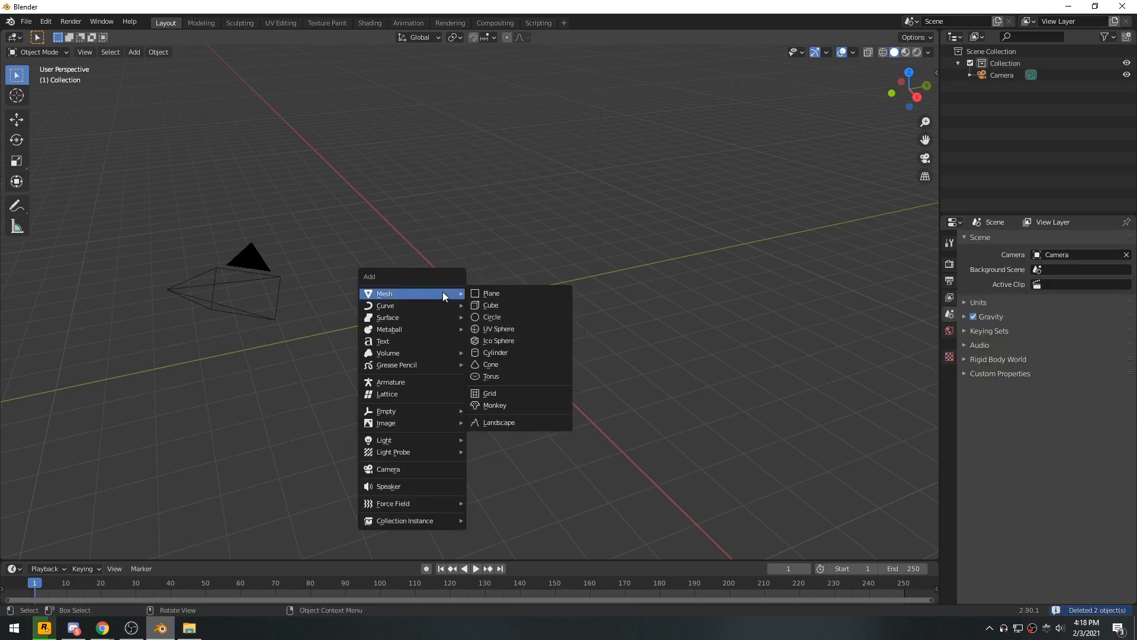
click(510, 327)
middle_drag(660, 343, 566, 348)
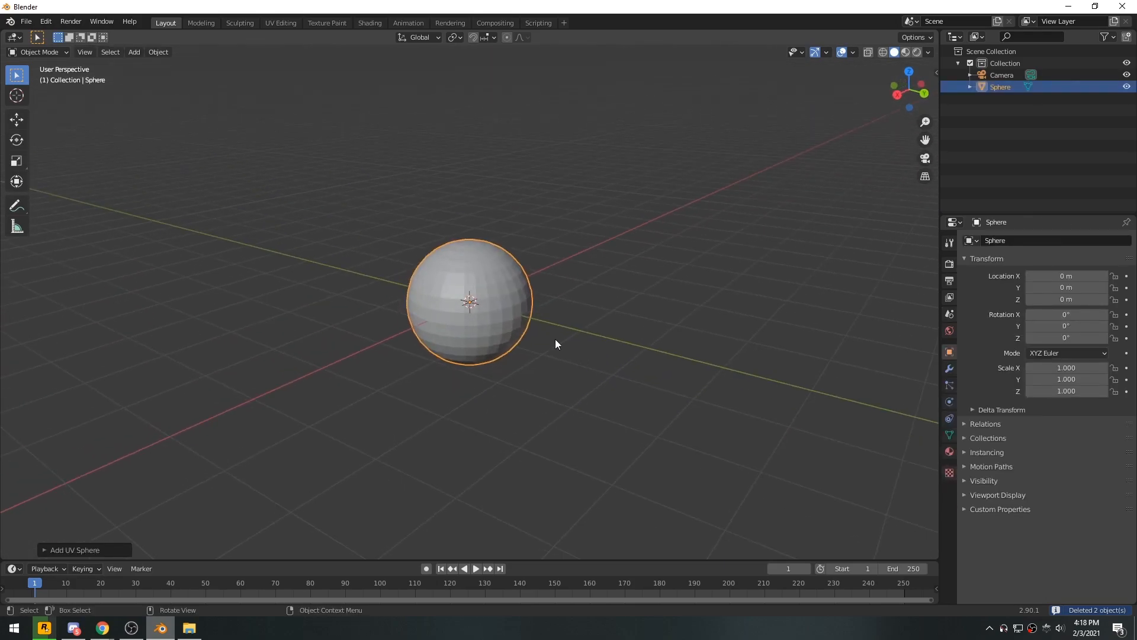
Add a Subdivision Surface modifier to the sphere and shade it smooth
click(950, 369)
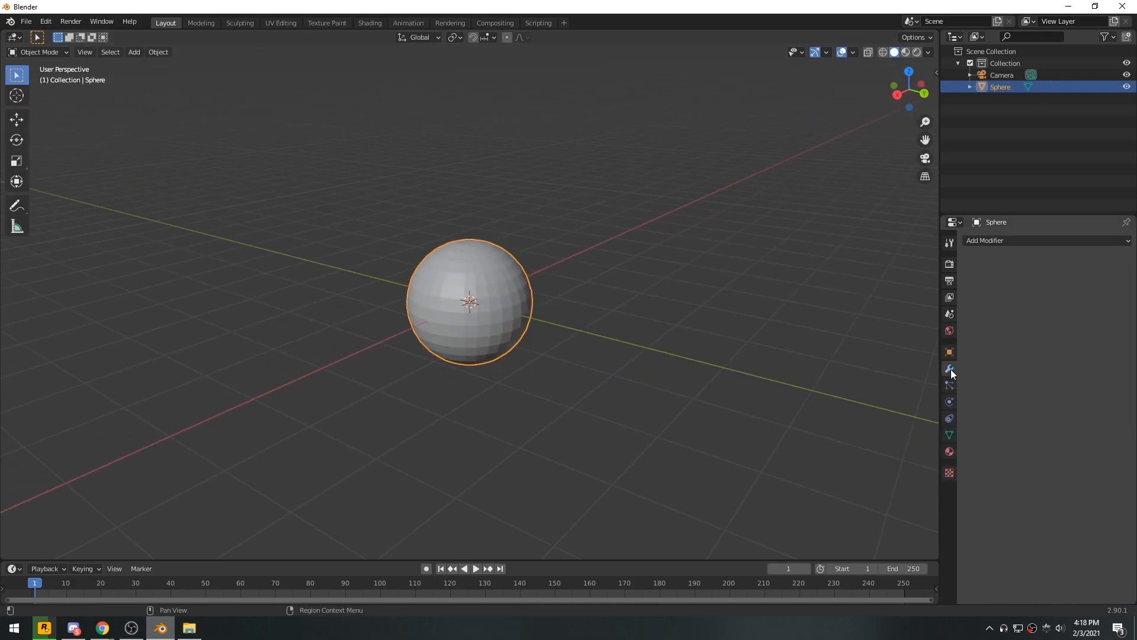
click(1021, 240)
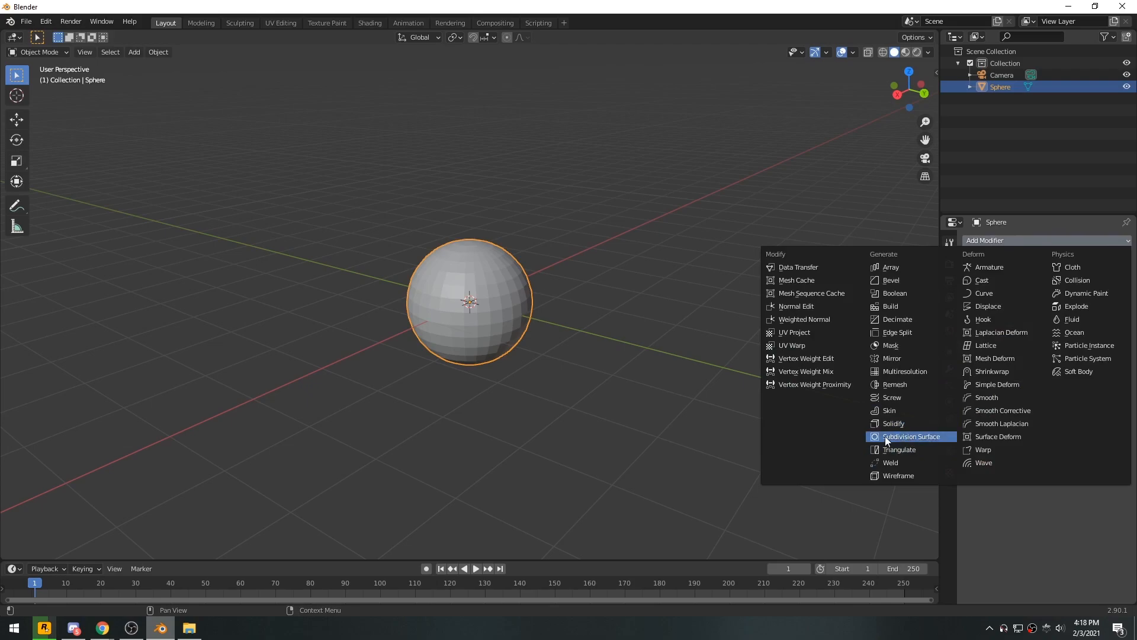
click(906, 437)
middle_drag(629, 390, 720, 398)
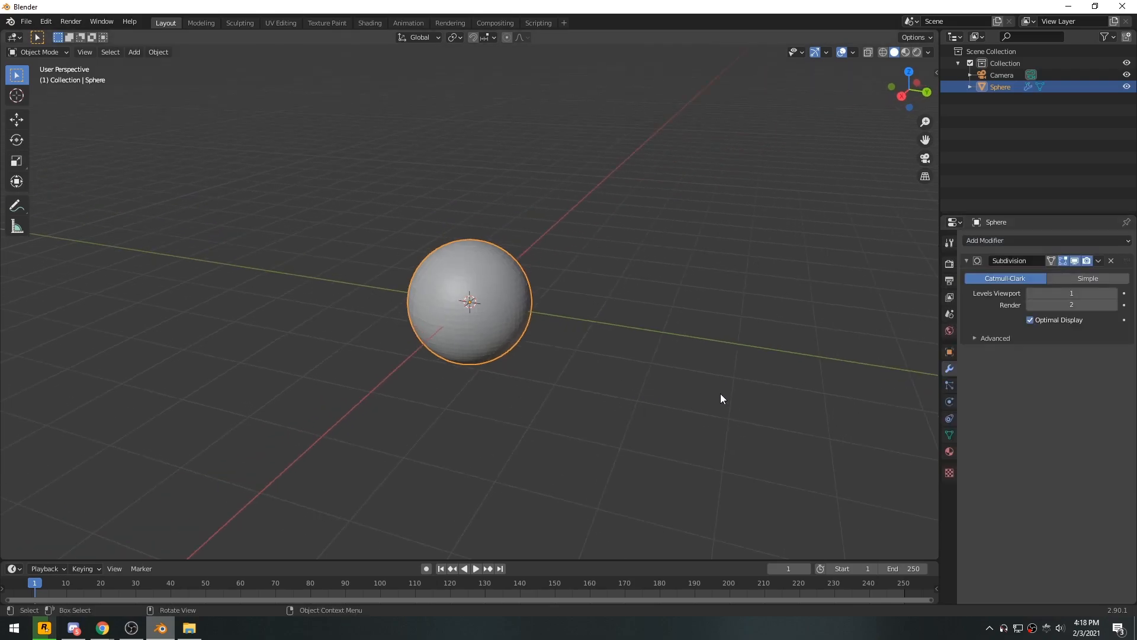
right_click(488, 314)
click(477, 312)
Align the scene camera to a view facing the sphere roughly along the X axis
middle_drag(518, 364, 507, 299)
middle_drag(438, 413, 481, 385)
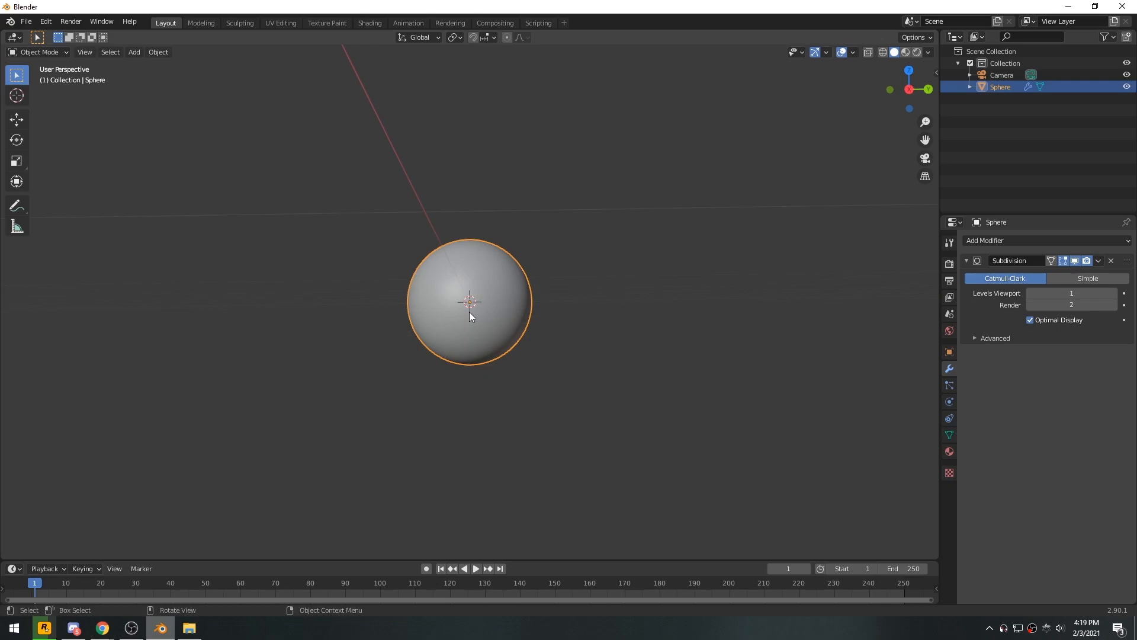
key(KP_0)
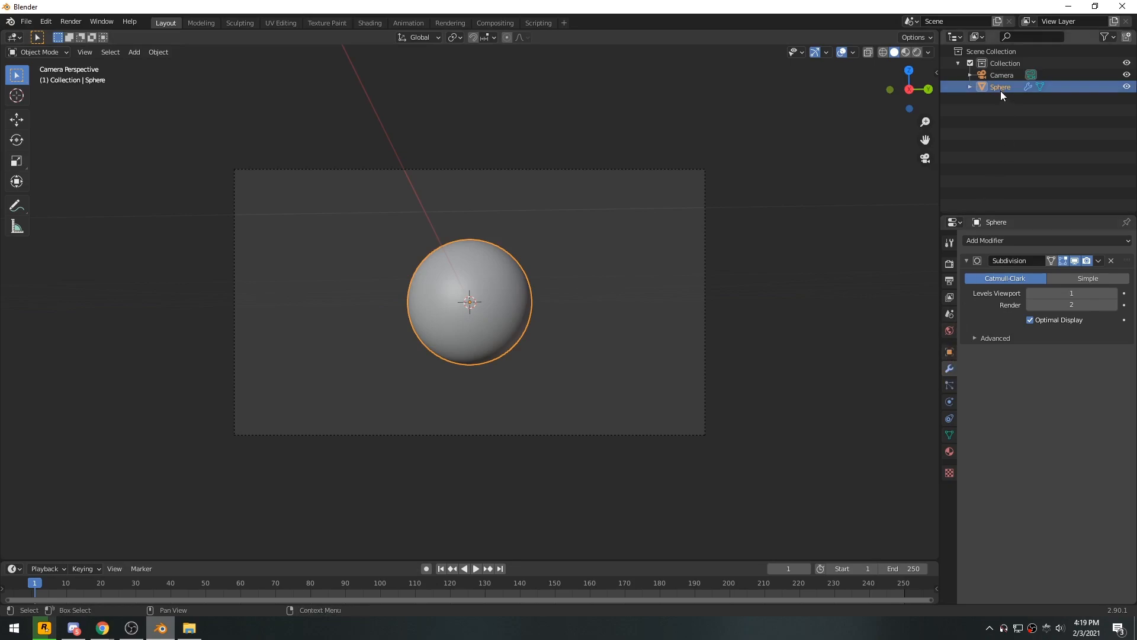
Set the camera's rotation to 90° on X, 0° on Y and 90° on Z
click(1001, 76)
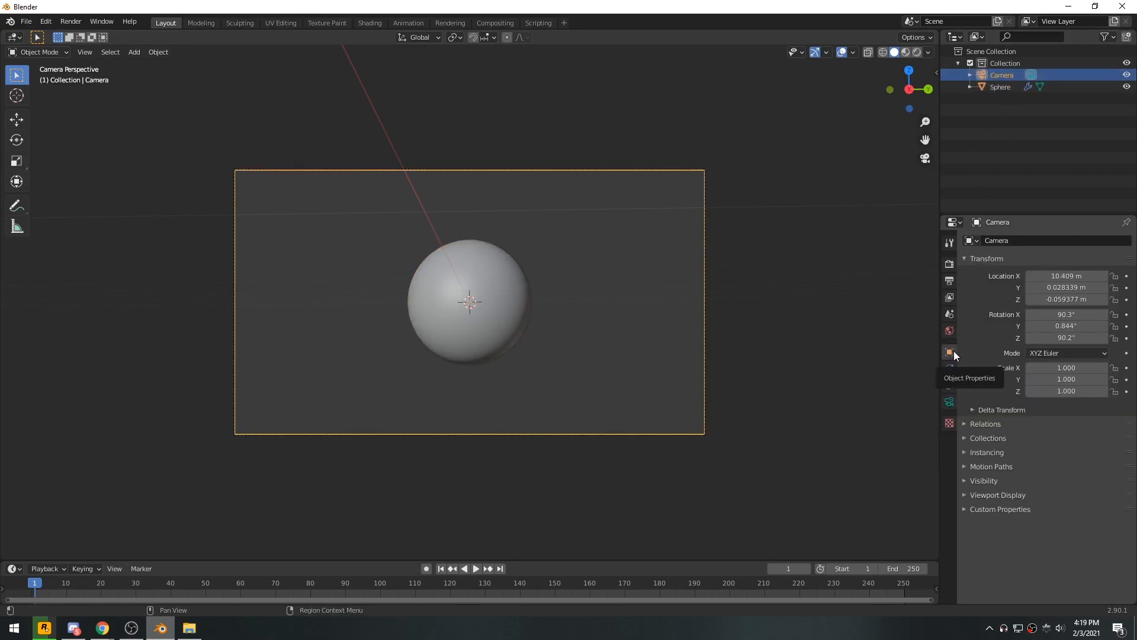
click(1080, 312)
text(90)
key(Return)
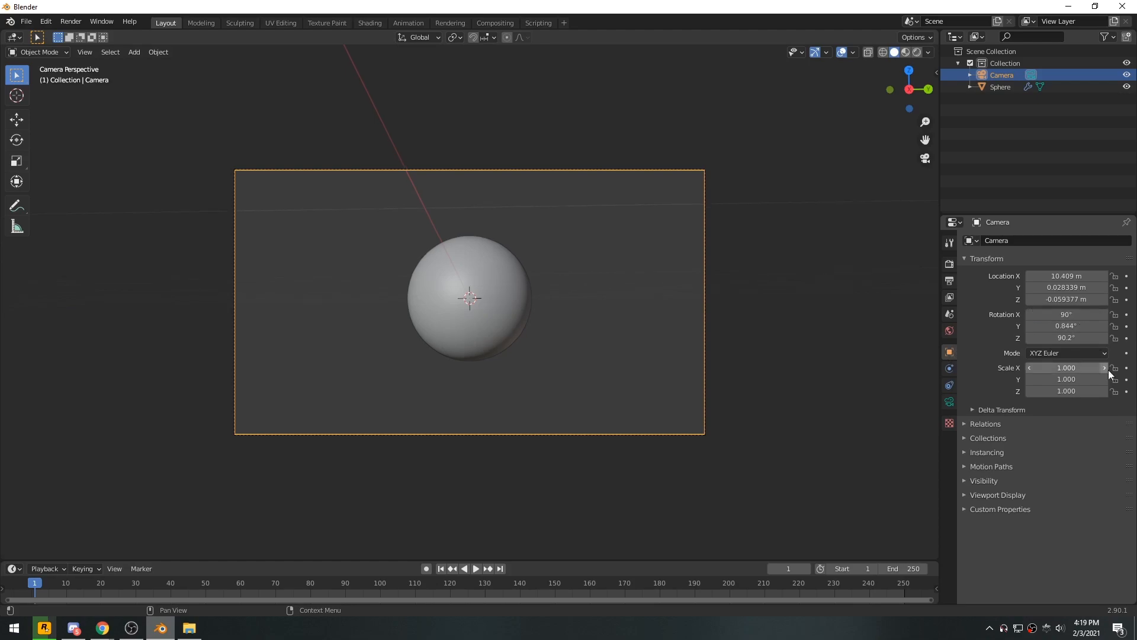
click(1066, 338)
text(90)
key(Return)
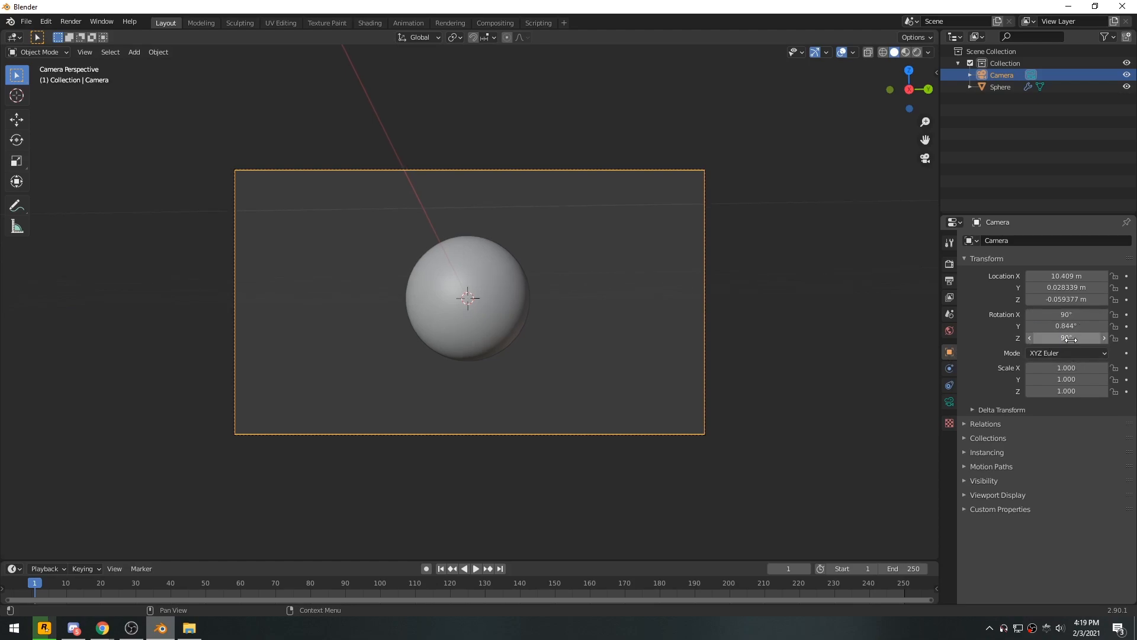
click(1066, 326)
text(0)
key(Return)
Set the camera's Y and Z location to 0 m and bring its X location to about 6.3 m
drag(1066, 299, 1063, 300)
click(1064, 300)
text(0)
key(Return)
click(1072, 287)
text(0)
key(Return)
mouse_move(1066, 276)
mouse_down()
mouse_move(1028, 276)
mouse_move(1066, 276)
mouse_up()
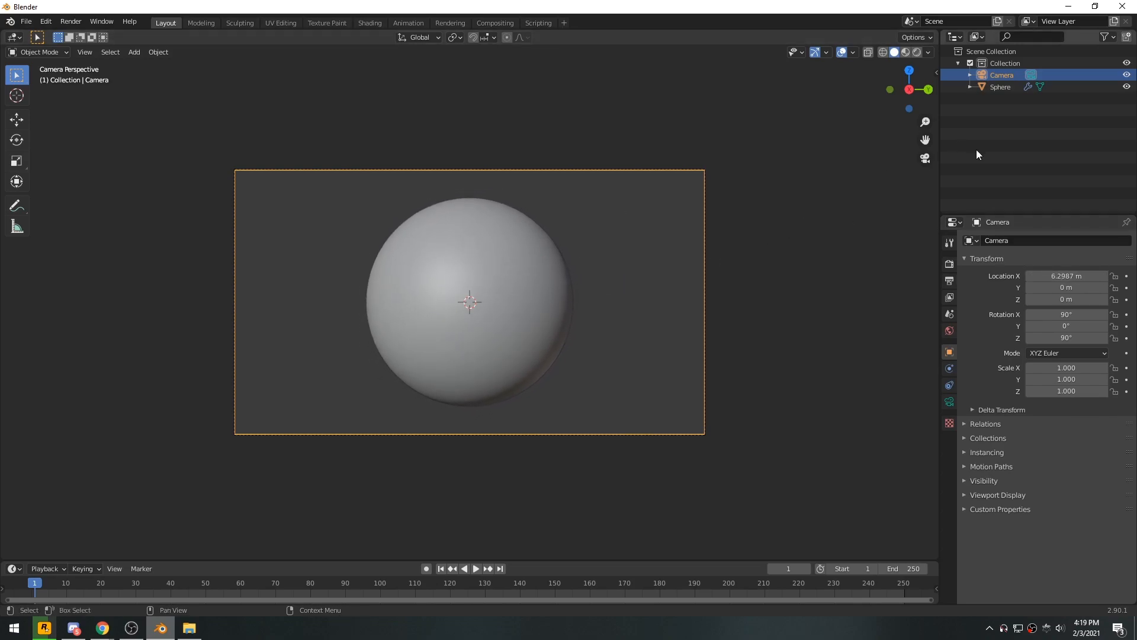
Split the 3D viewport into two side-by-side areas and make the new one a Shader Editor with its sidebar hidden
click(1032, 150)
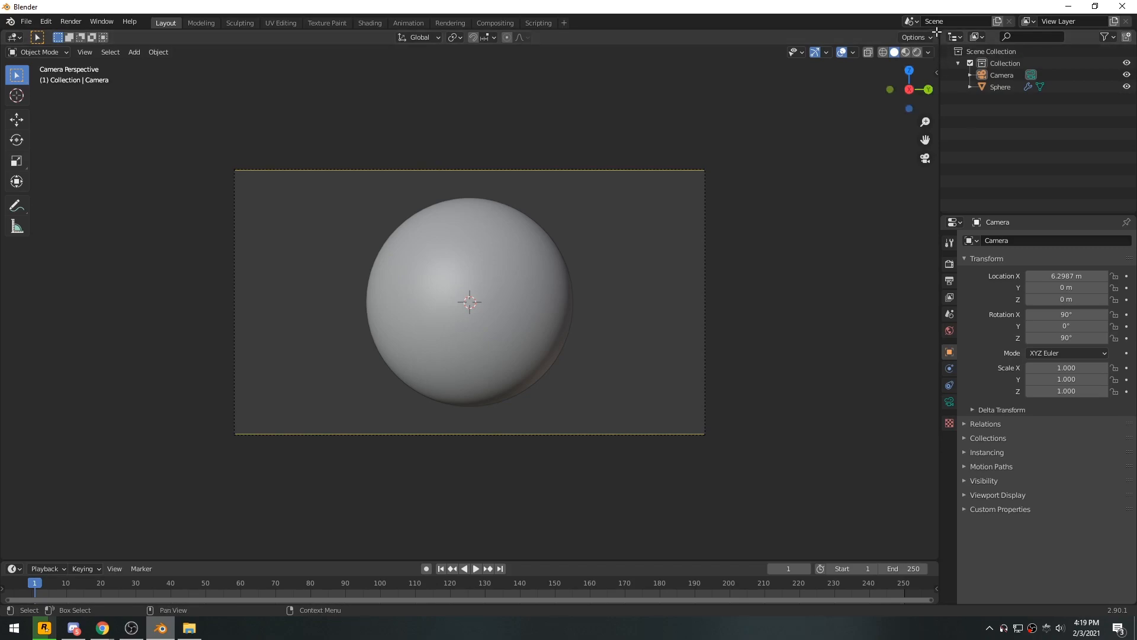
drag(937, 31, 523, 44)
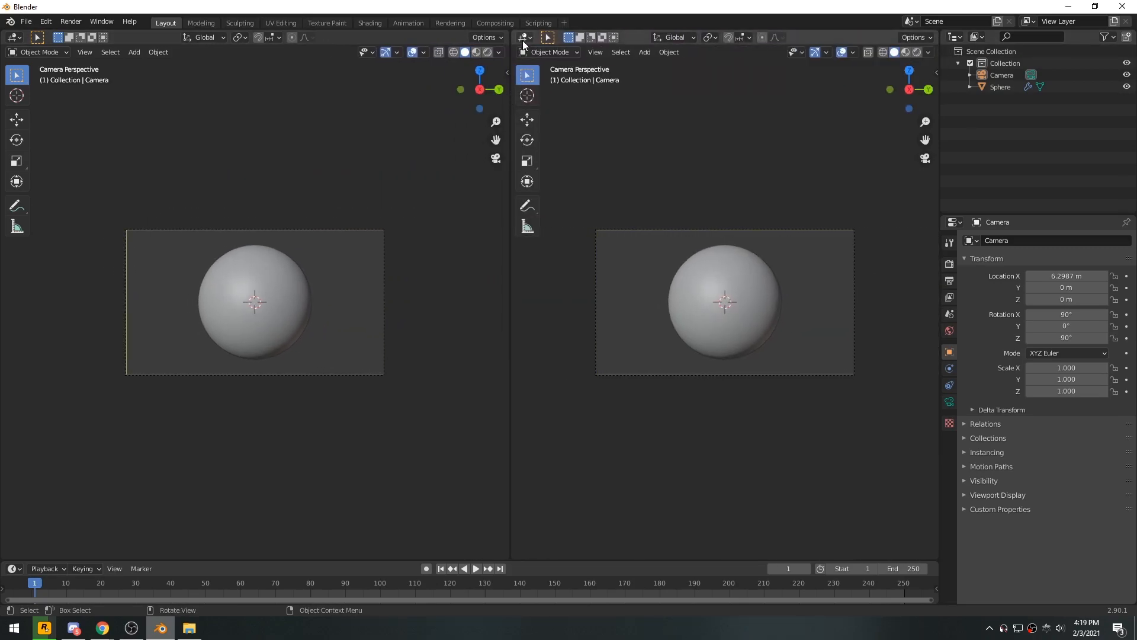
click(524, 38)
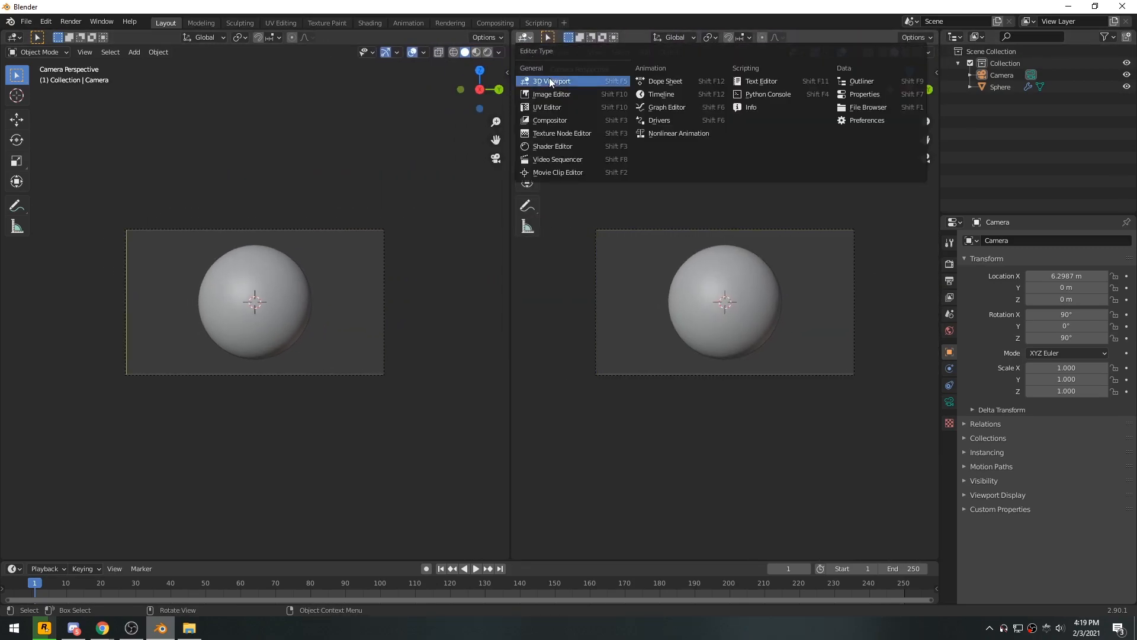
click(559, 147)
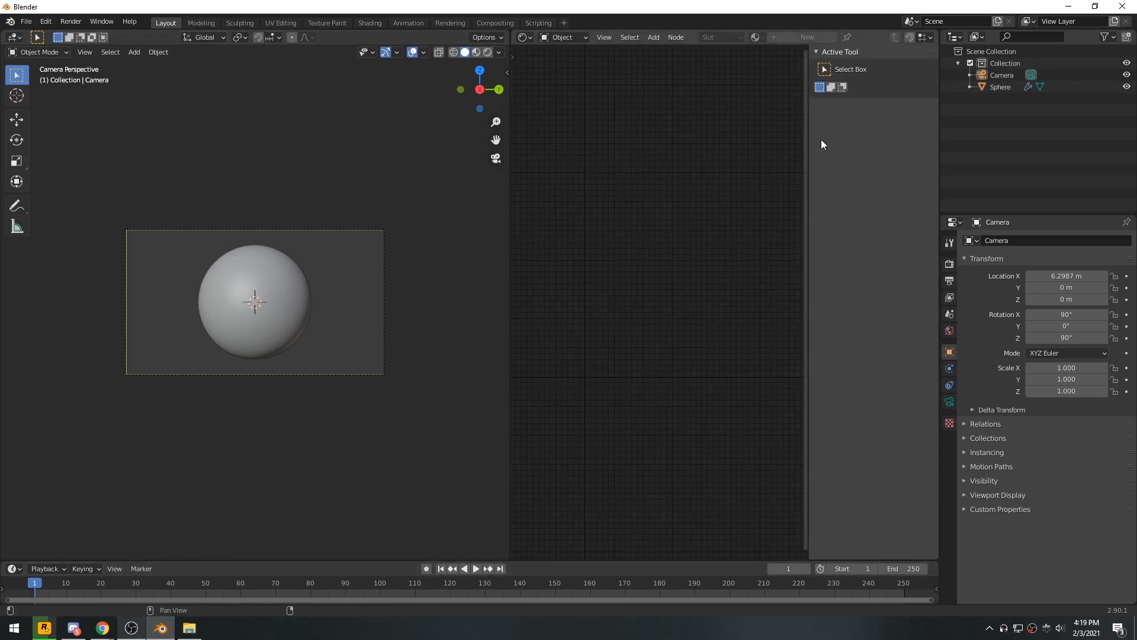
key(n)
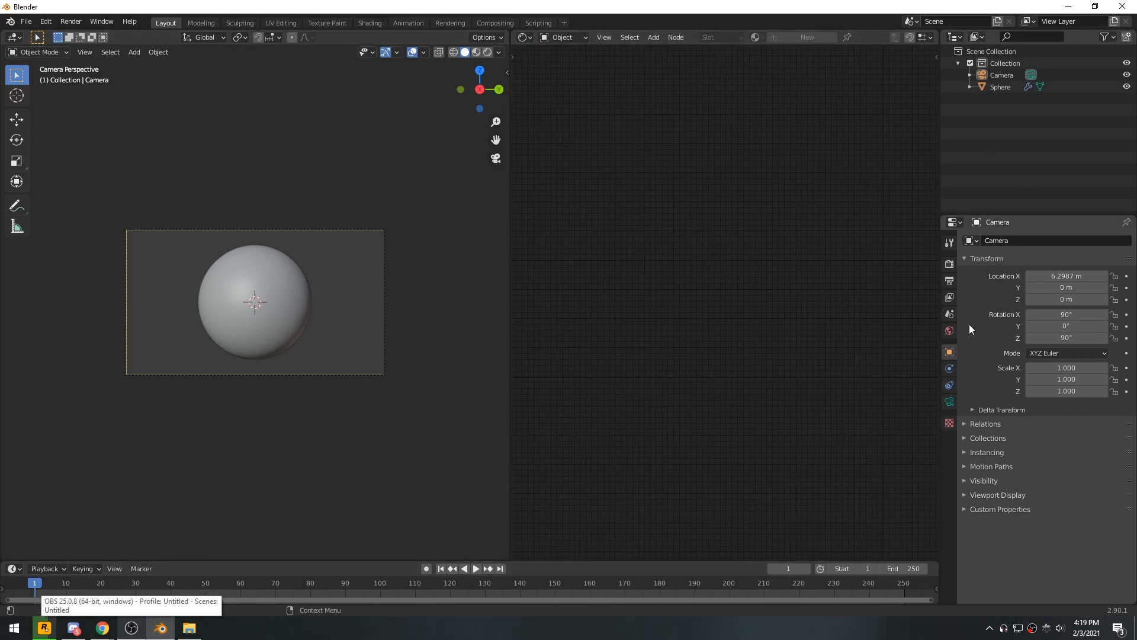
Change the scene's render engine to Octane
click(950, 263)
click(1054, 240)
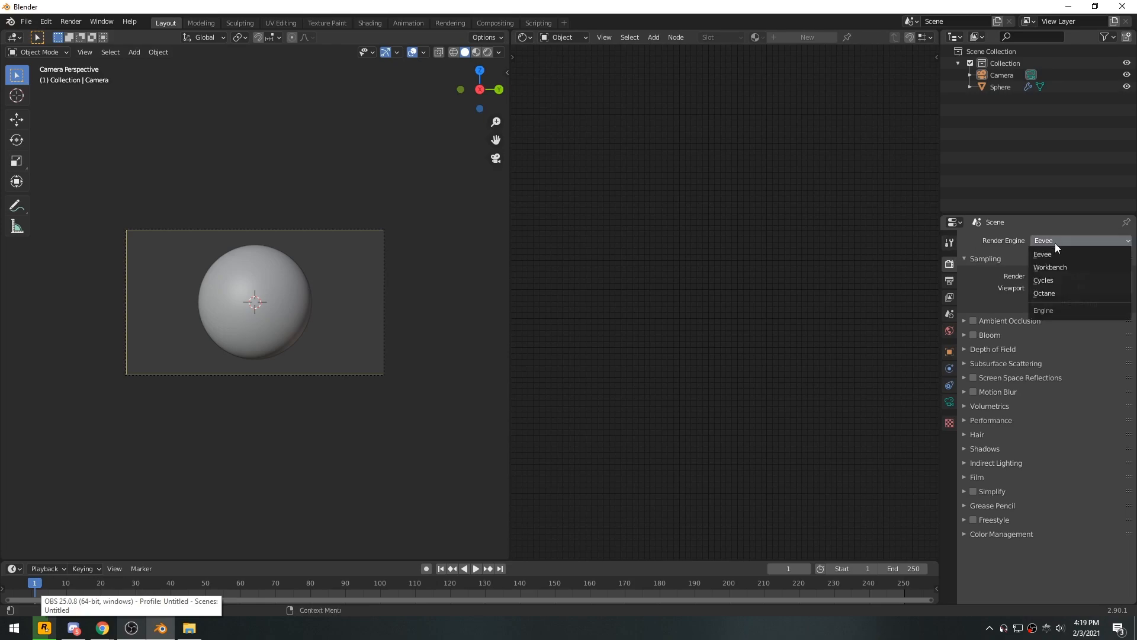
click(1065, 294)
click(1044, 239)
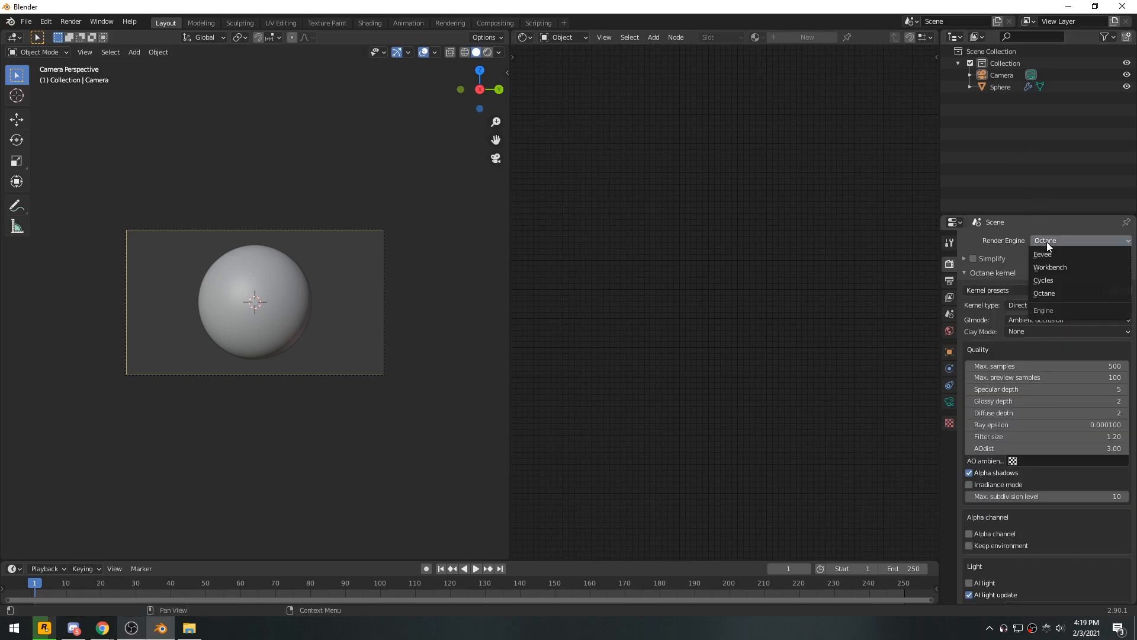
Create a new material on the sphere and name it Plaennt
click(1000, 87)
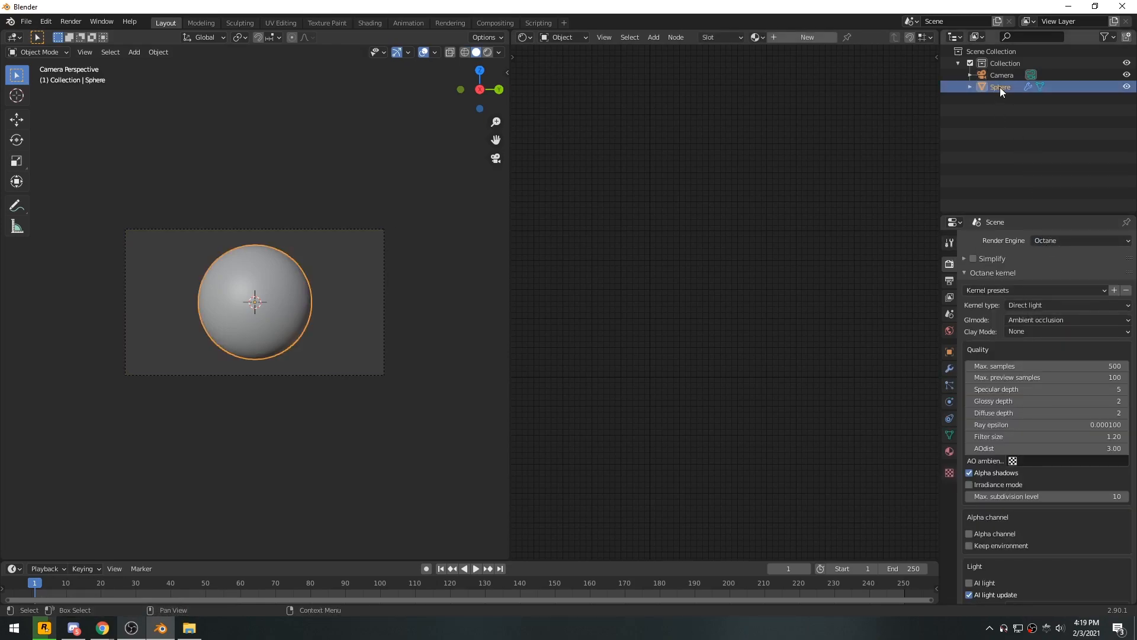
click(808, 37)
click(868, 37)
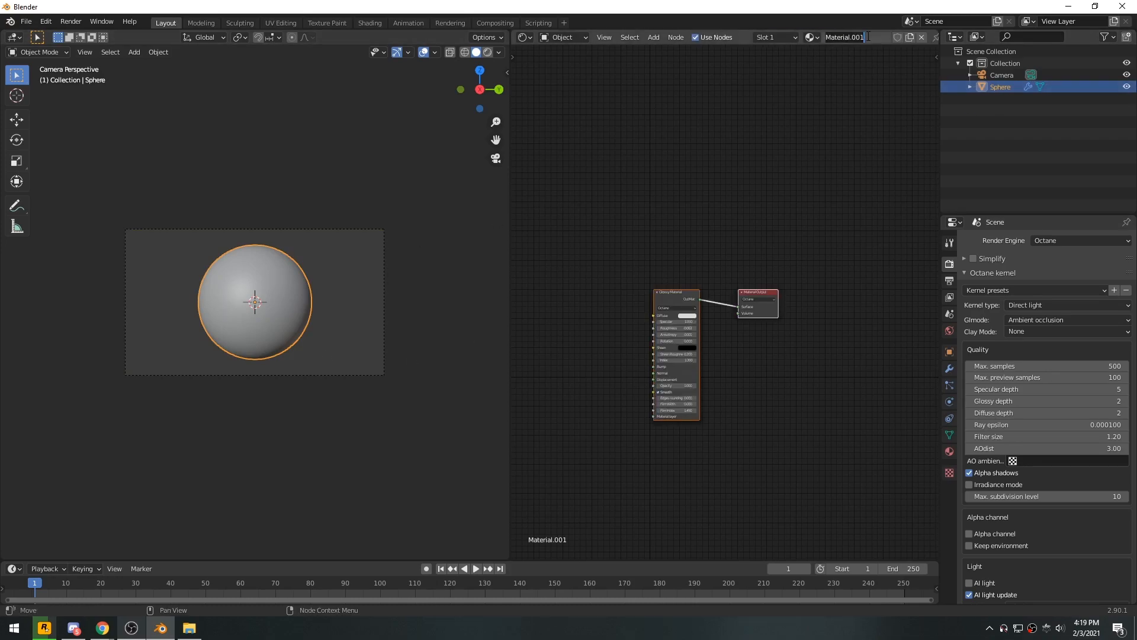
text(Plaennt)
key(Return)
scroll(755, 357, up, 3)
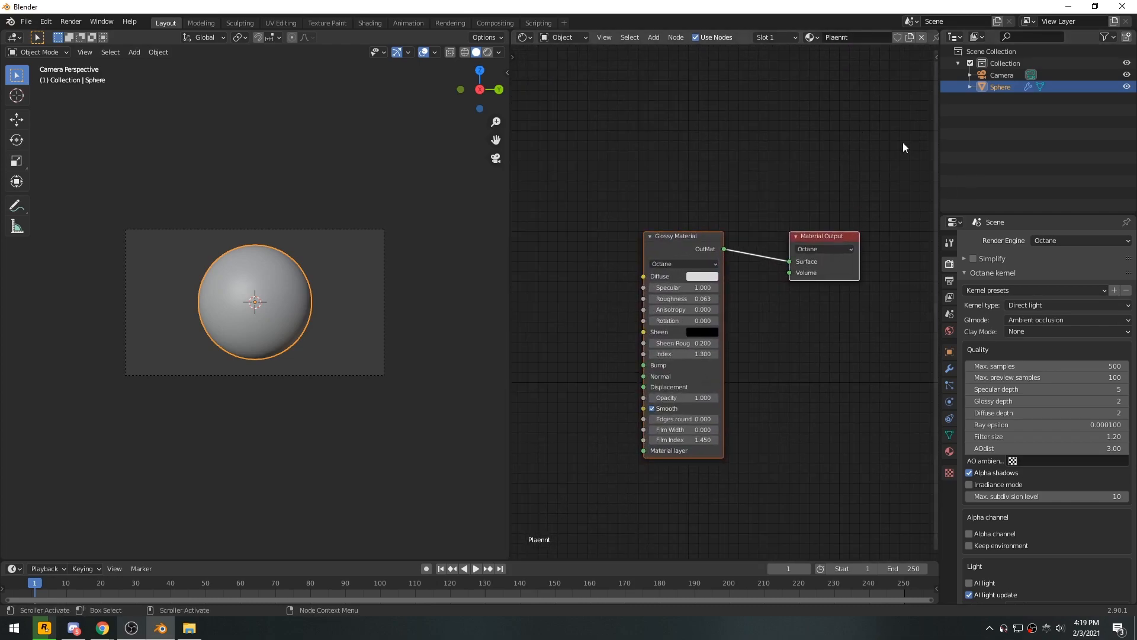
Rename the sphere object to Planet
double_click(1005, 87)
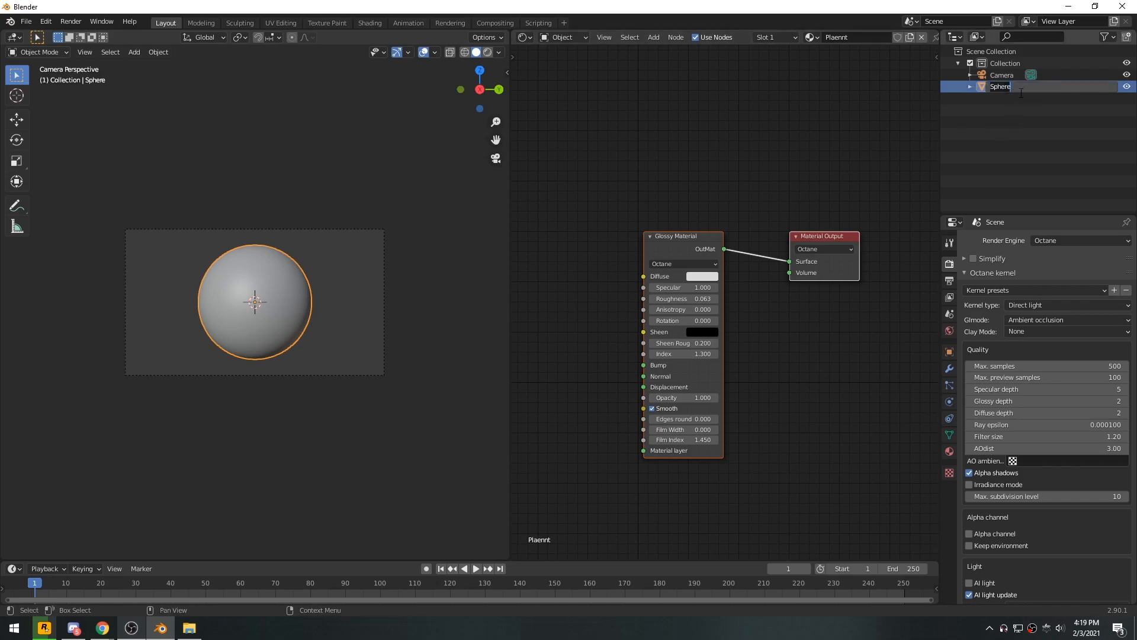
text(Planet)
key(Return)
Replace the Glossy Material node with a Diffuse Material node and connect its OutMat to the Material Output's Surface
scroll(760, 352, up, 2)
middle_drag(783, 315, 761, 304)
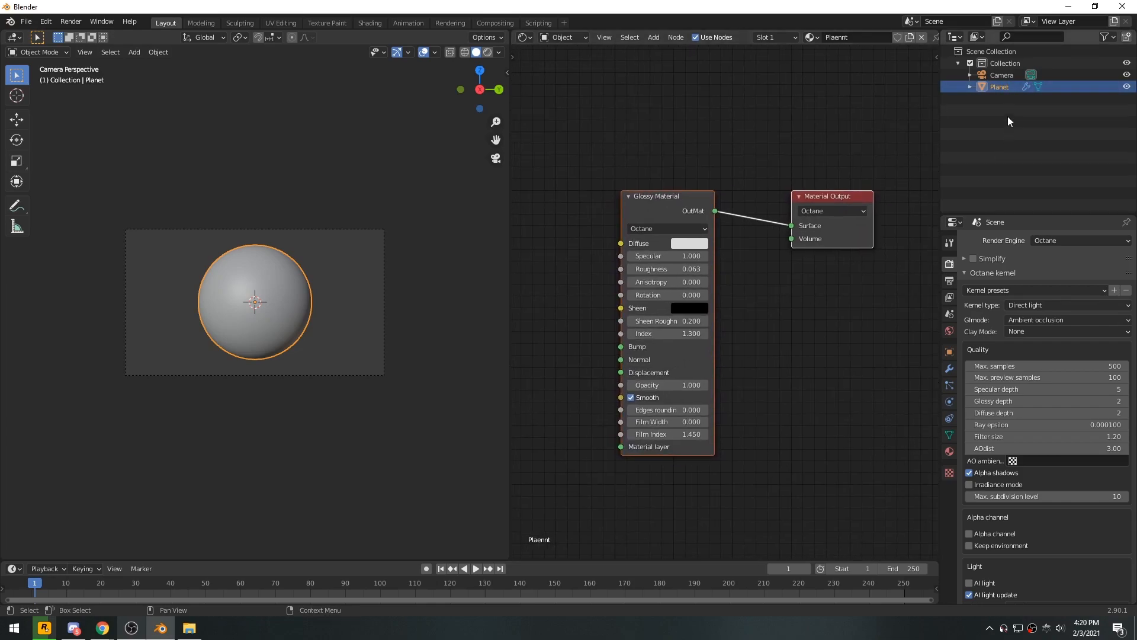
click(800, 371)
drag(623, 159, 673, 244)
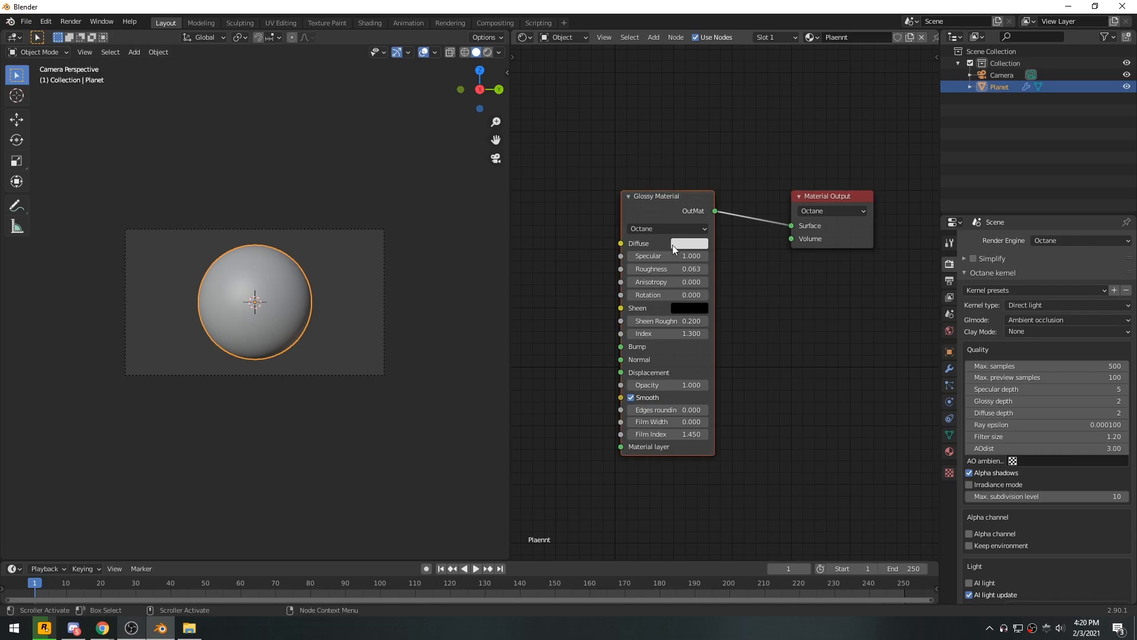
key(Delete)
key(shift+a)
click(702, 322)
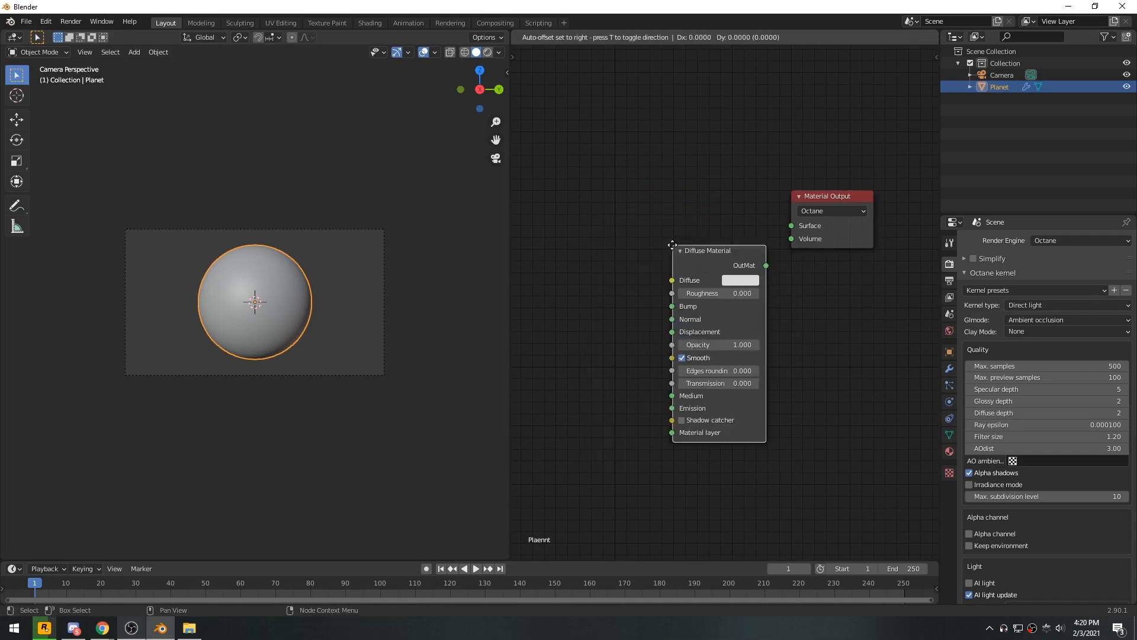
click(694, 228)
drag(759, 230, 749, 199)
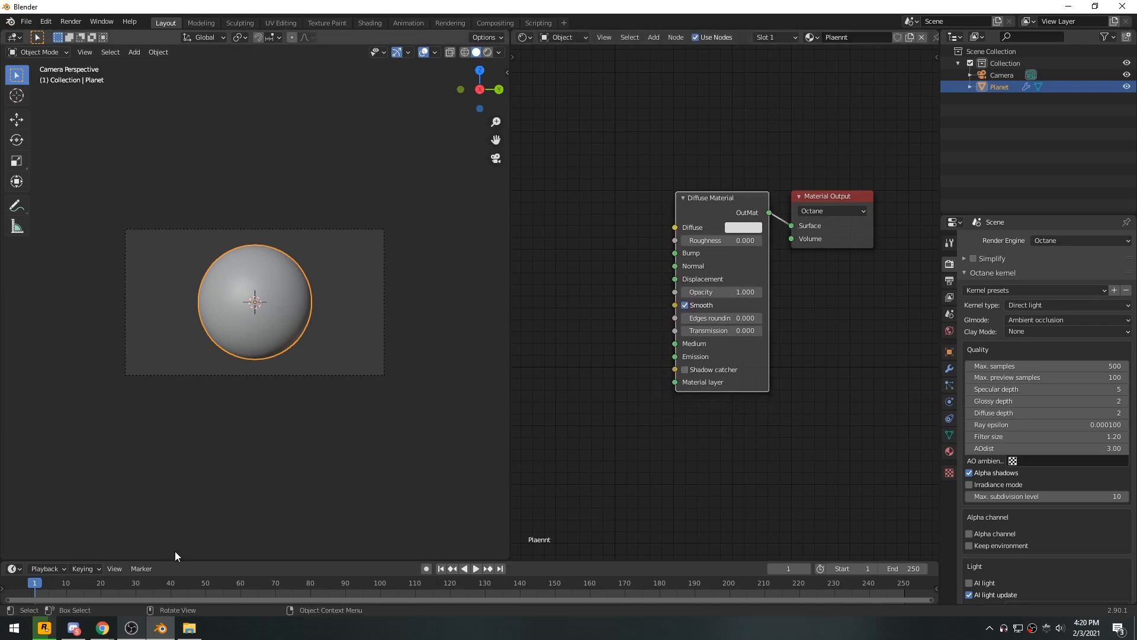
Switch to File Explorer and view the image files in the pt15 folder
click(189, 628)
drag(413, 104, 389, 131)
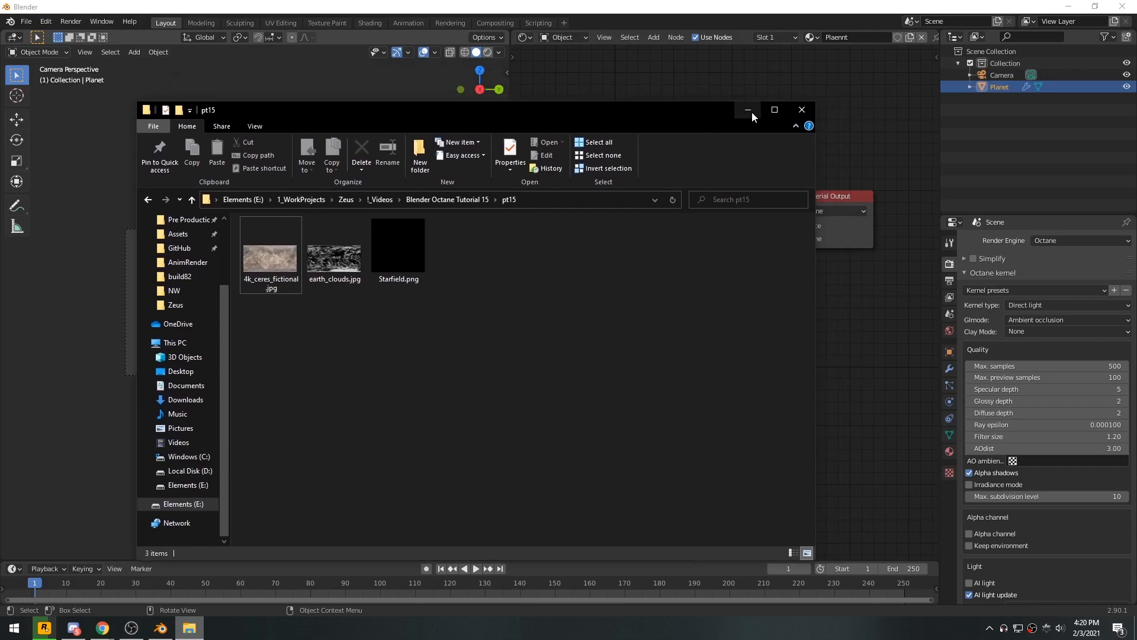
click(773, 103)
Switch to the Solar System Scope website in Chrome and look over its home page
mouse_move(105, 628)
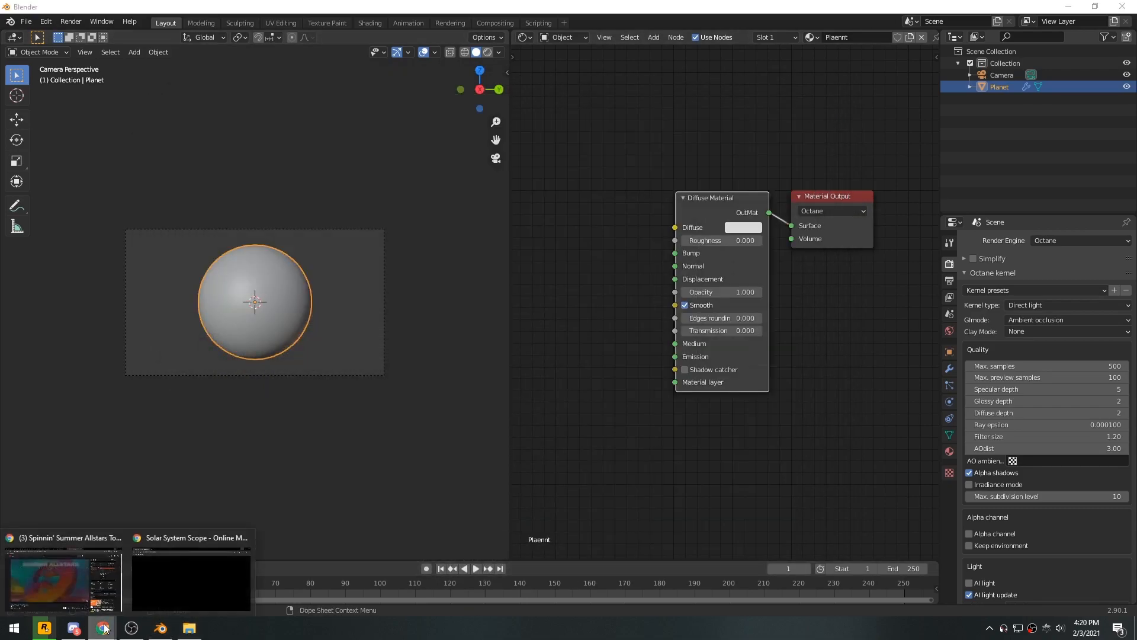
click(189, 577)
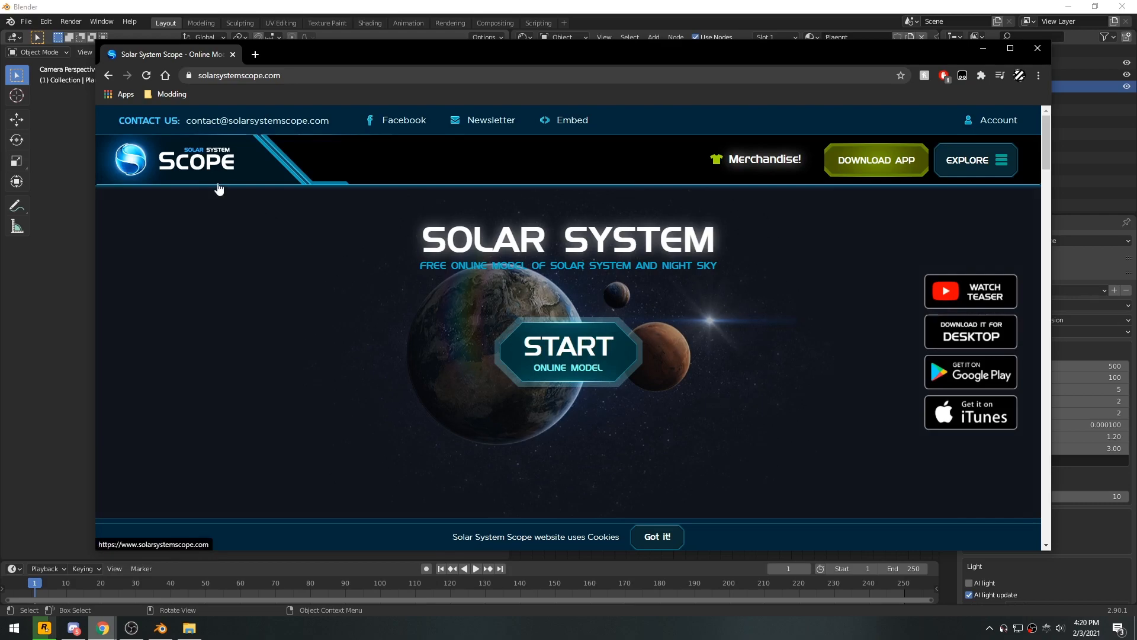
click(192, 163)
scroll(691, 253, down, 15)
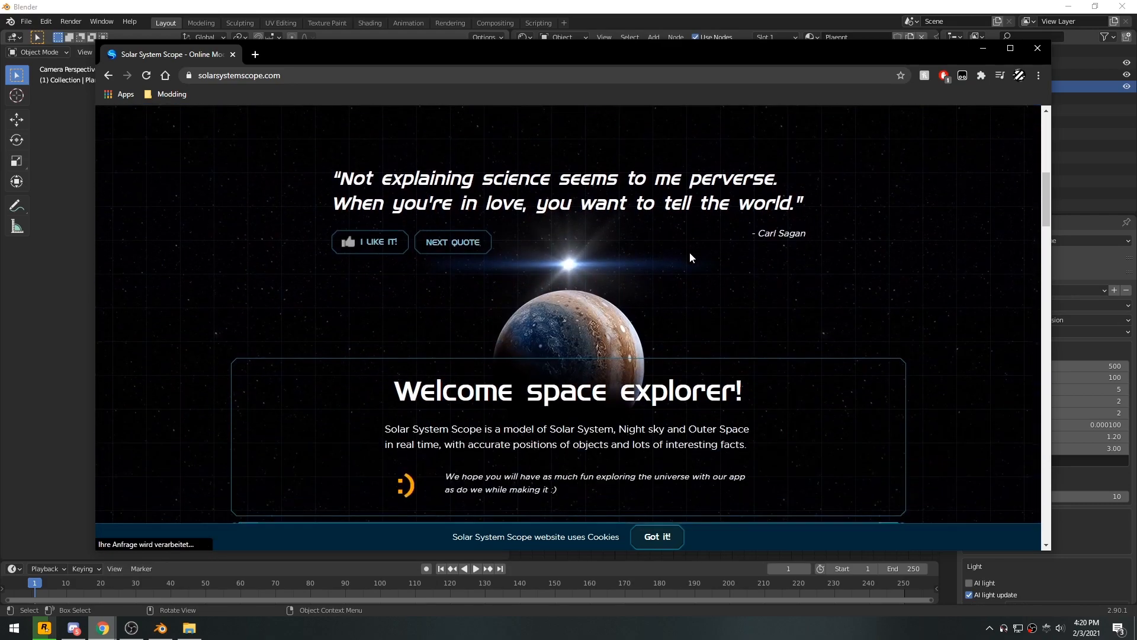
scroll(671, 296, up, 15)
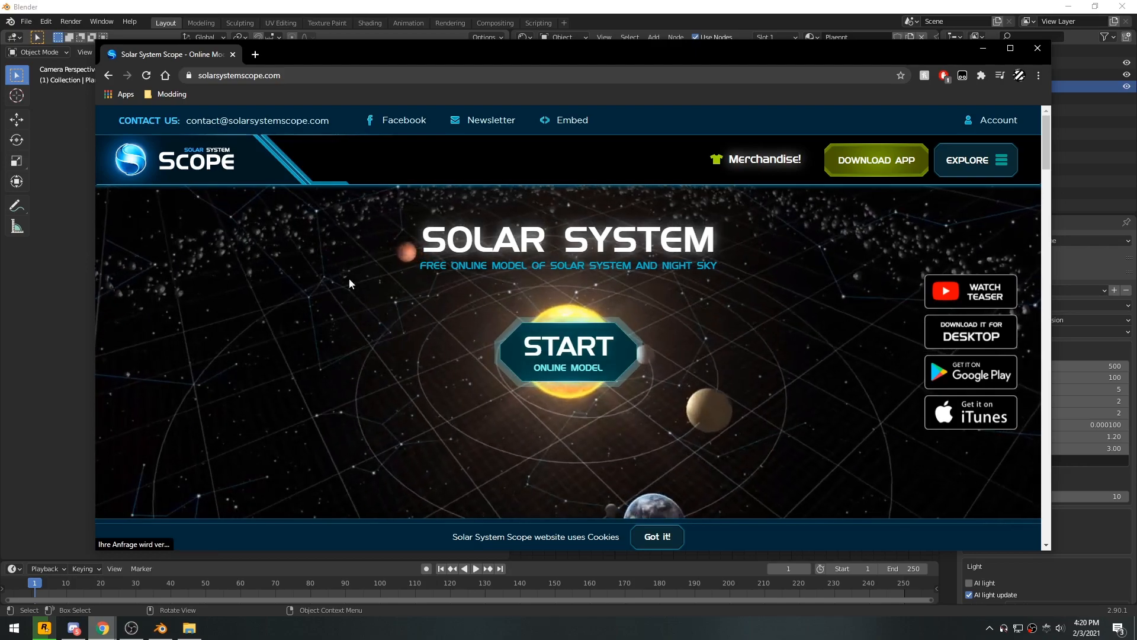
scroll(261, 172, down, 15)
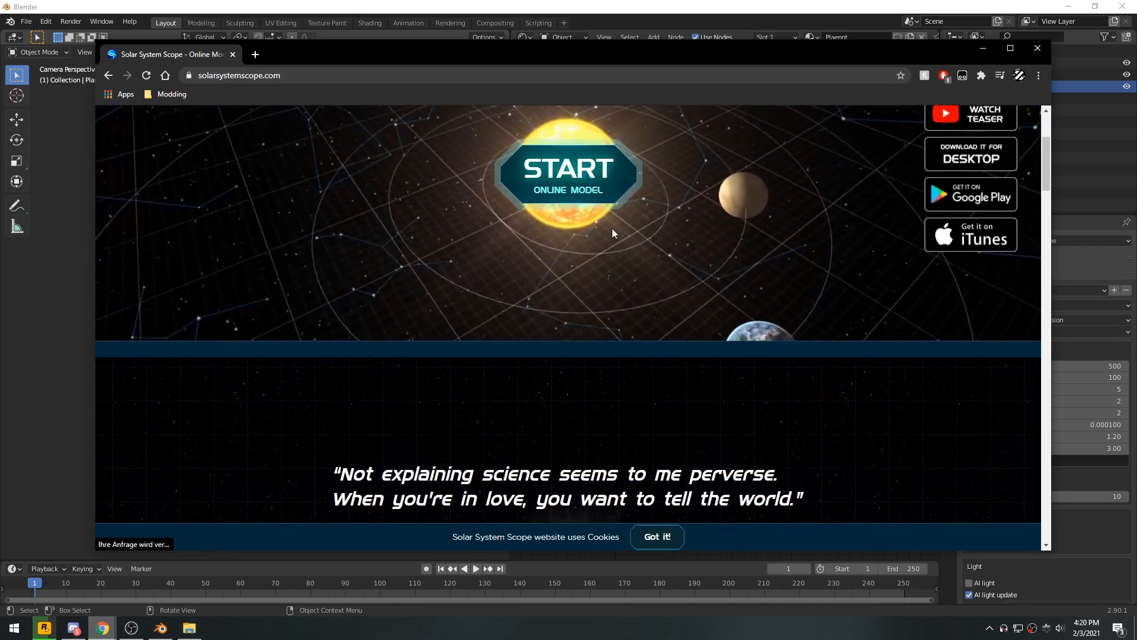
scroll(607, 248, down, 12)
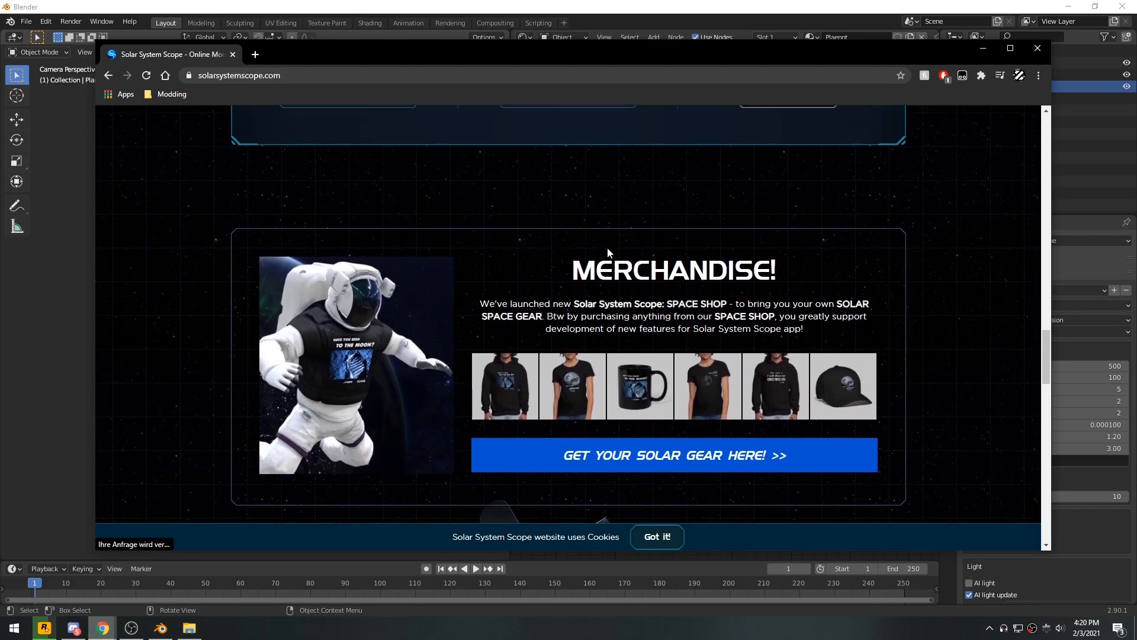
drag(1047, 361, 1031, 146)
scroll(711, 240, up, 2)
click(568, 349)
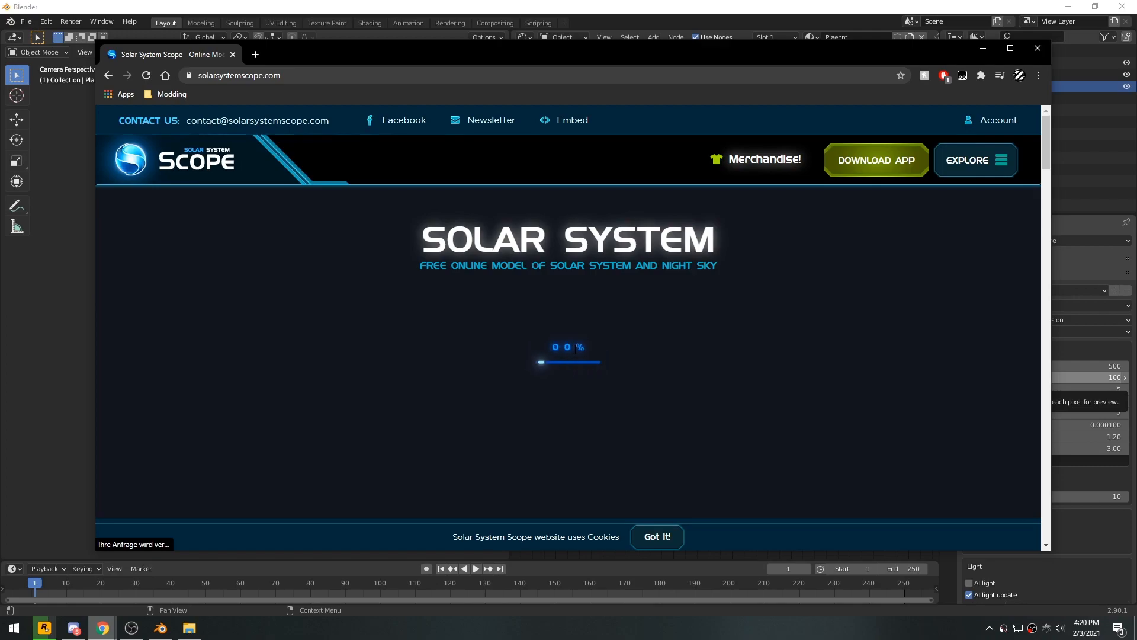
Open the site's Textures page with the free planet maps
click(1001, 160)
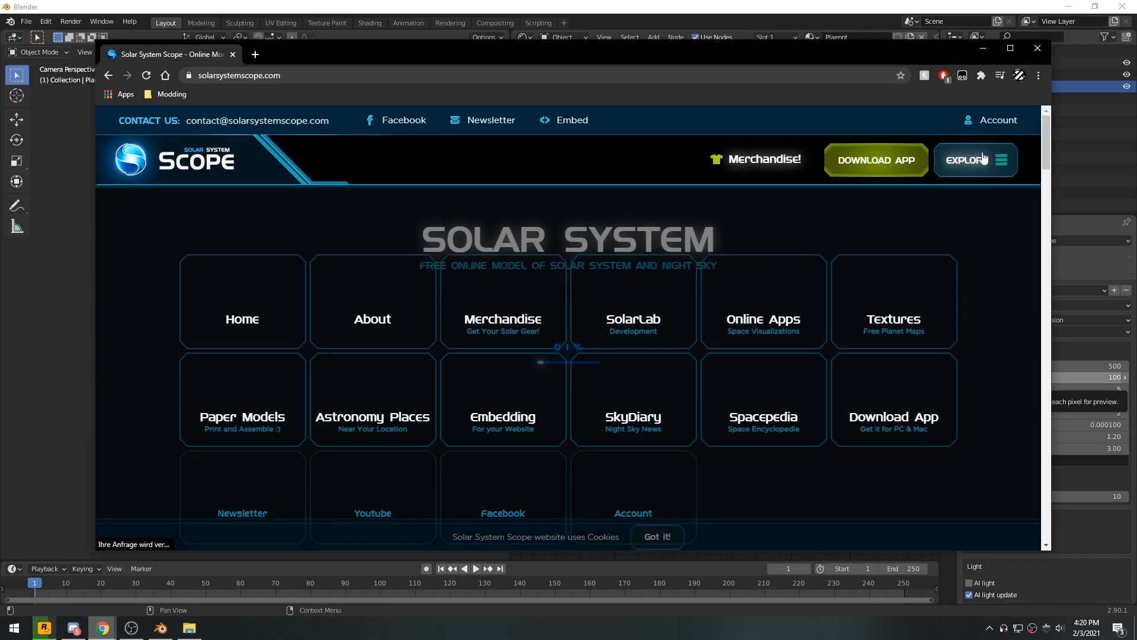
scroll(849, 357, down, 1)
click(890, 250)
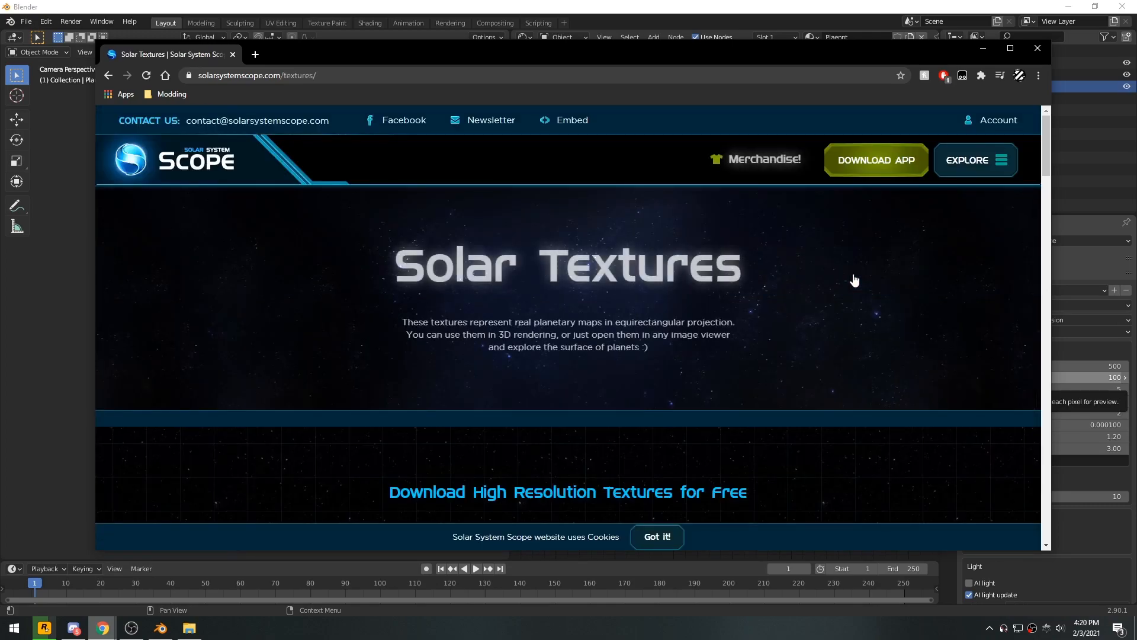
click(983, 160)
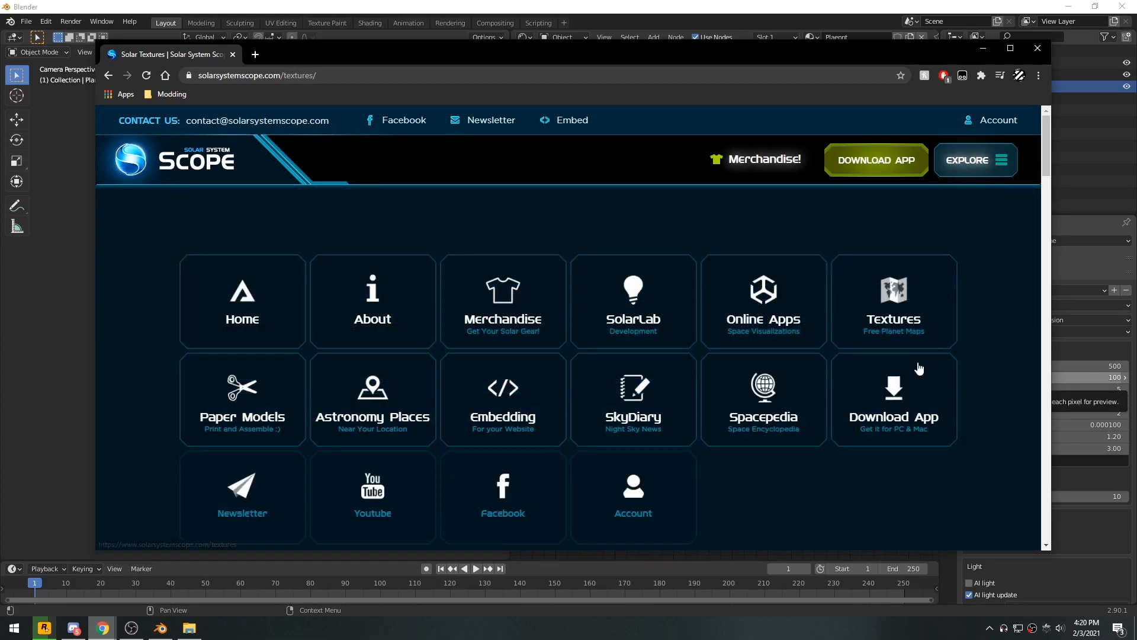
click(1003, 165)
Browse the downloadable Planets, Earth, Sun, Moon and Stars, and Fictional texture maps, and return to Blender
scroll(700, 350, down, 4)
scroll(700, 351, down, 3)
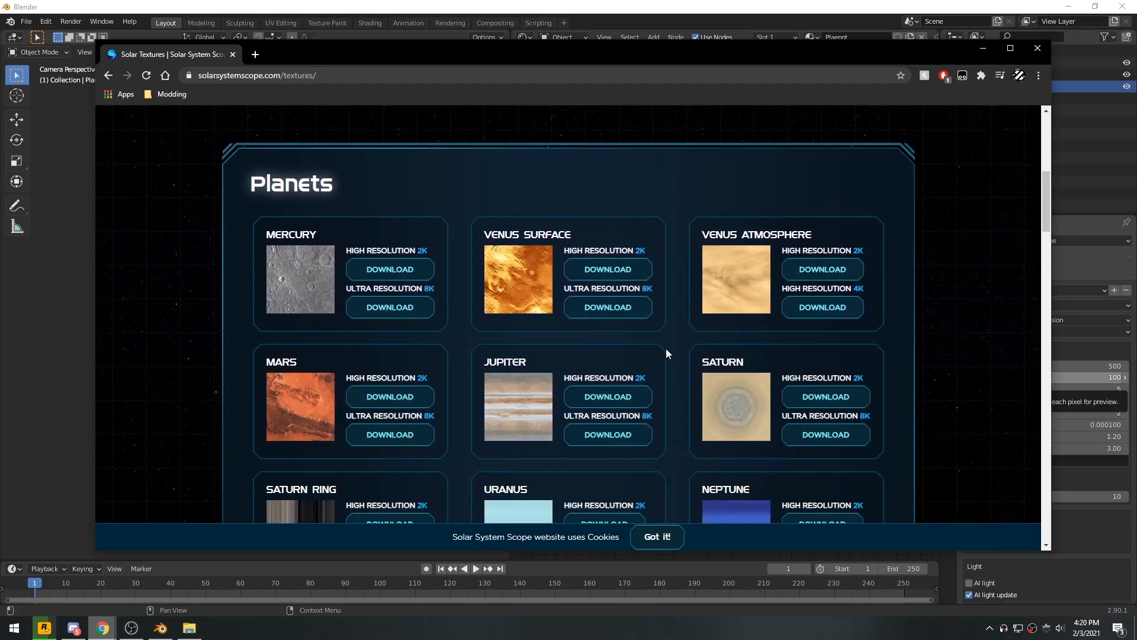
scroll(383, 273, down, 3)
scroll(629, 370, up, 2)
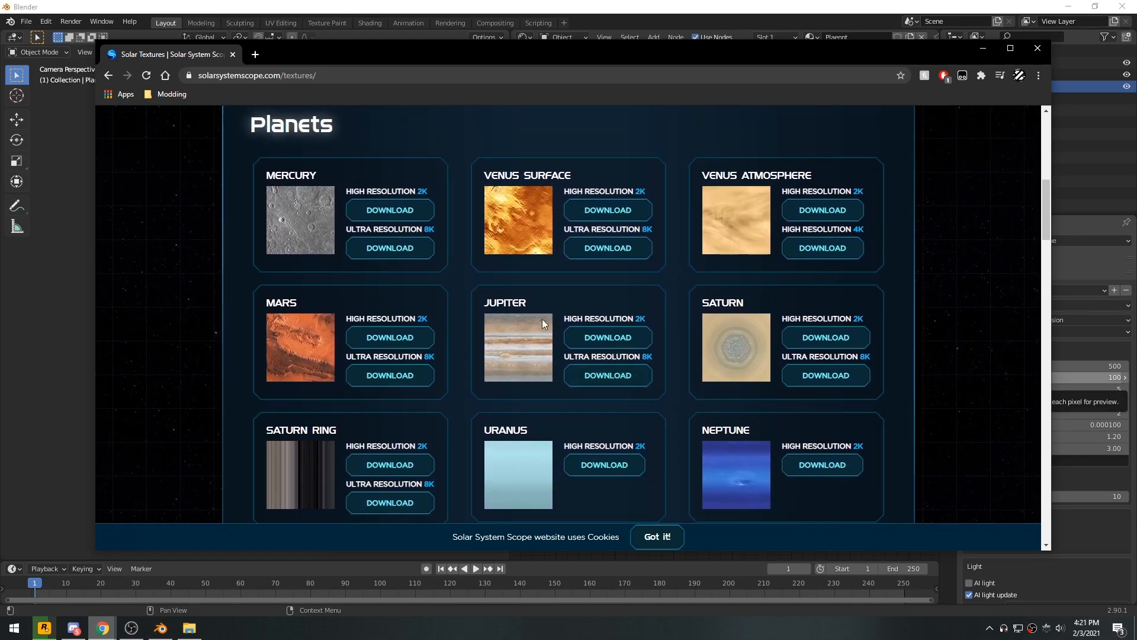
scroll(522, 321, down, 3)
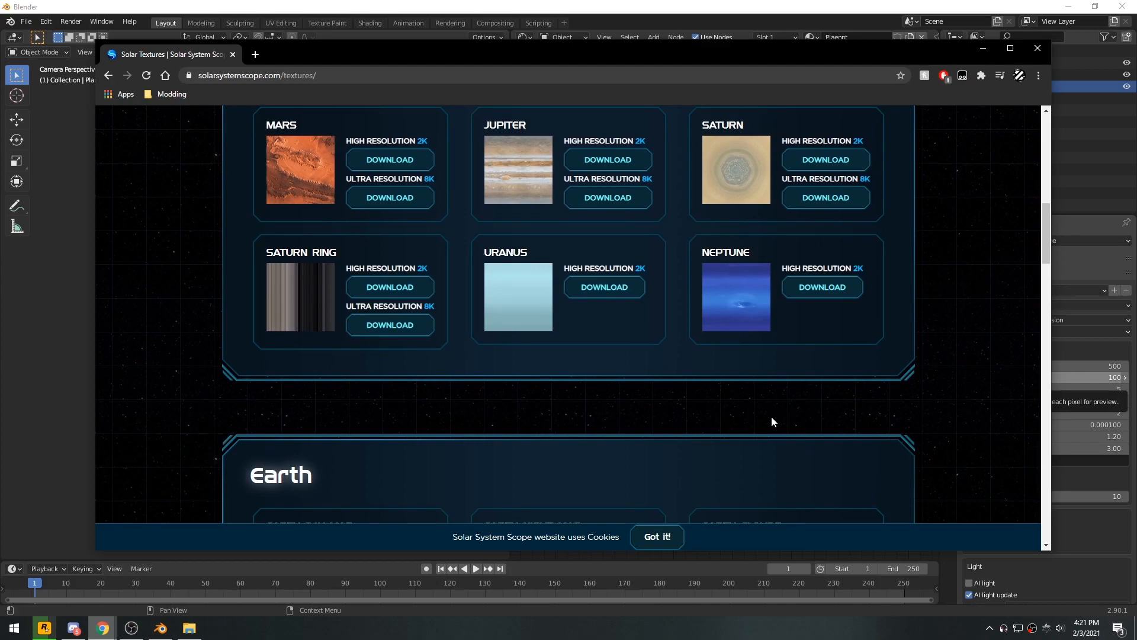
scroll(771, 416, up, 2)
scroll(746, 402, up, 3)
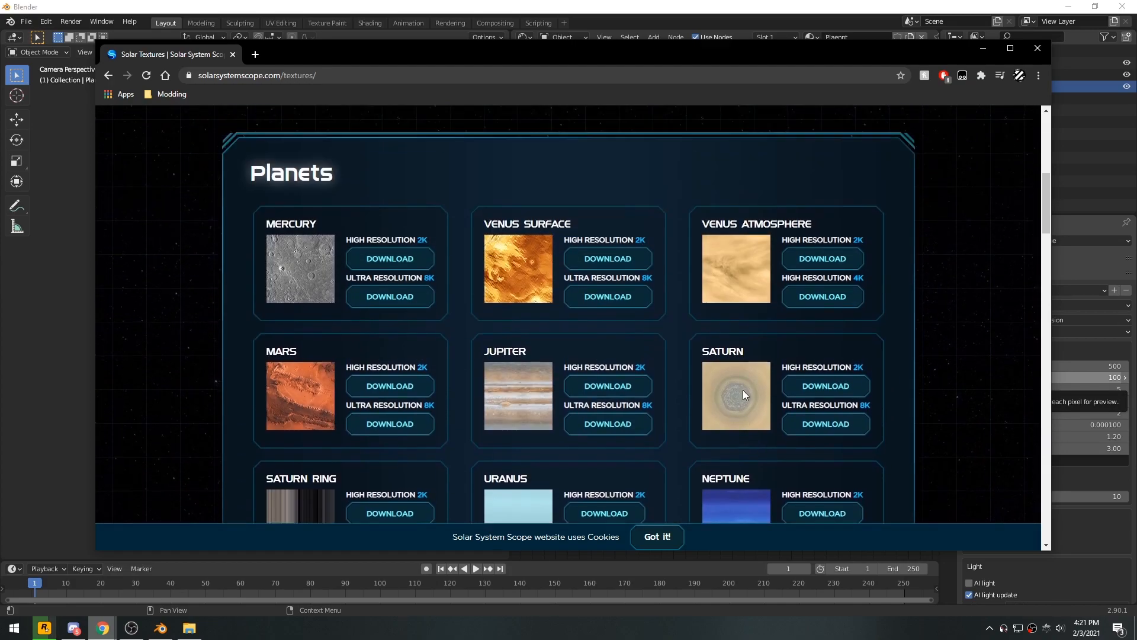
scroll(743, 391, down, 4)
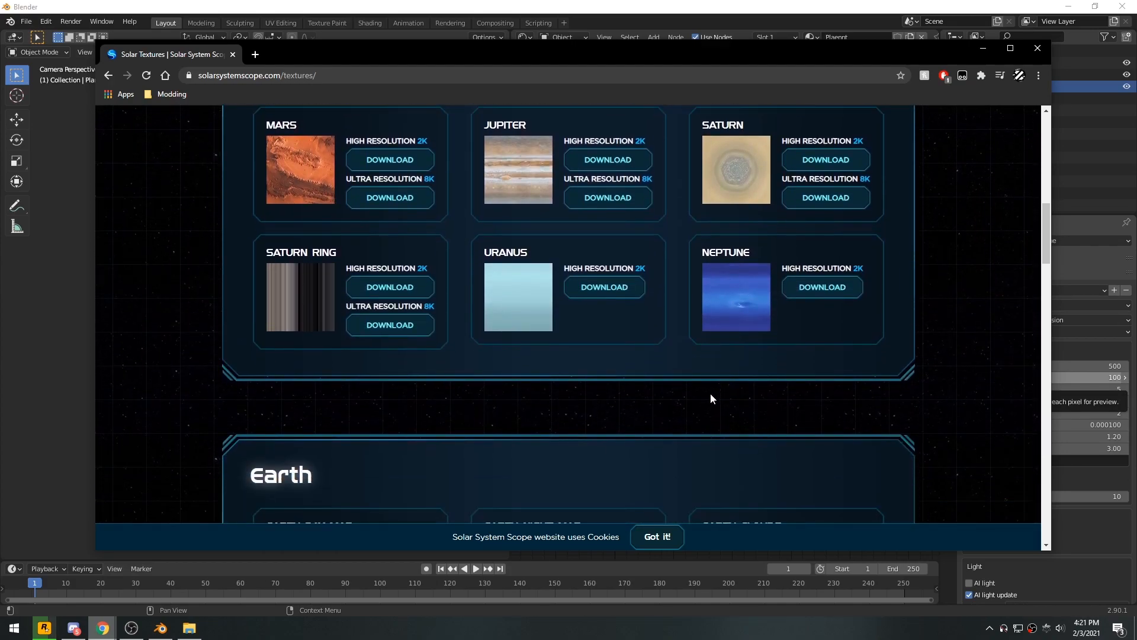
scroll(710, 393, down, 5)
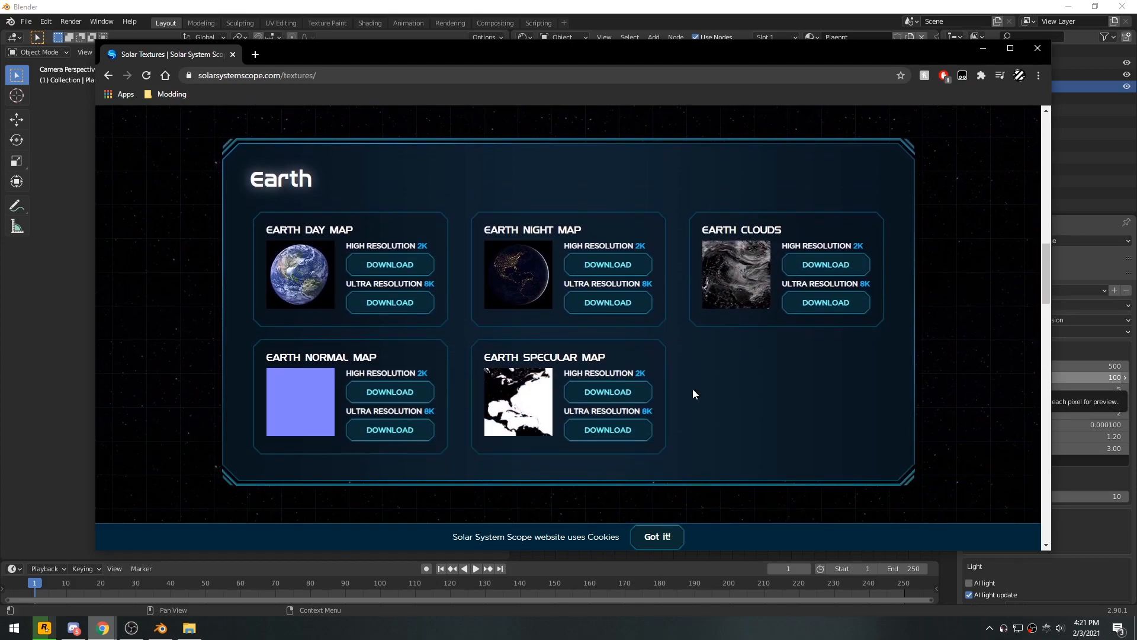
scroll(590, 308, down, 6)
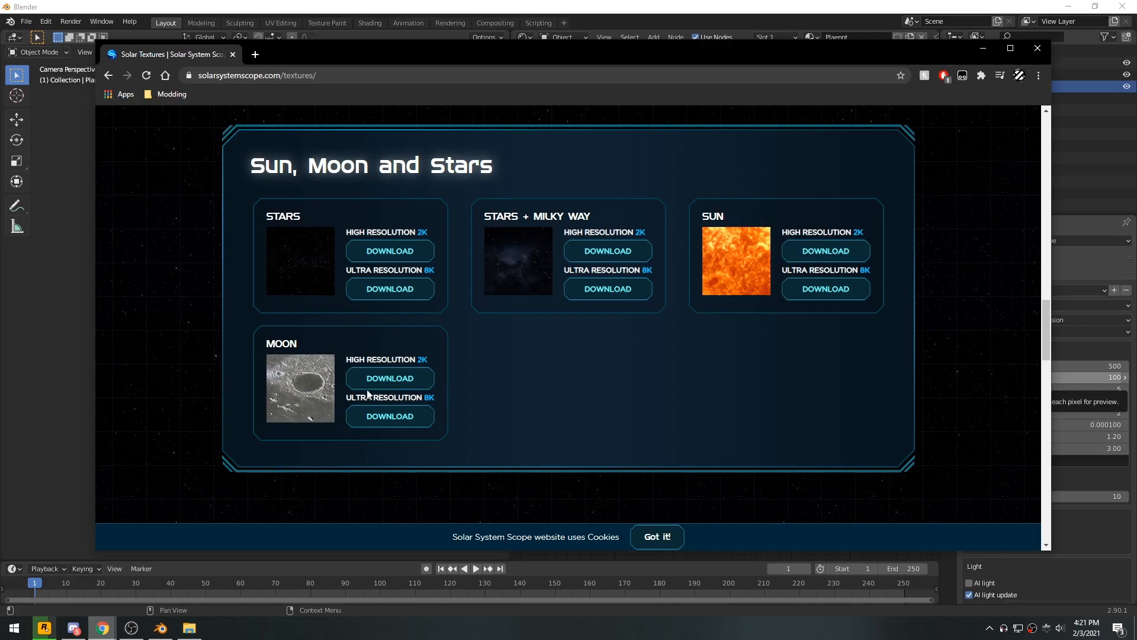
scroll(524, 374, down, 7)
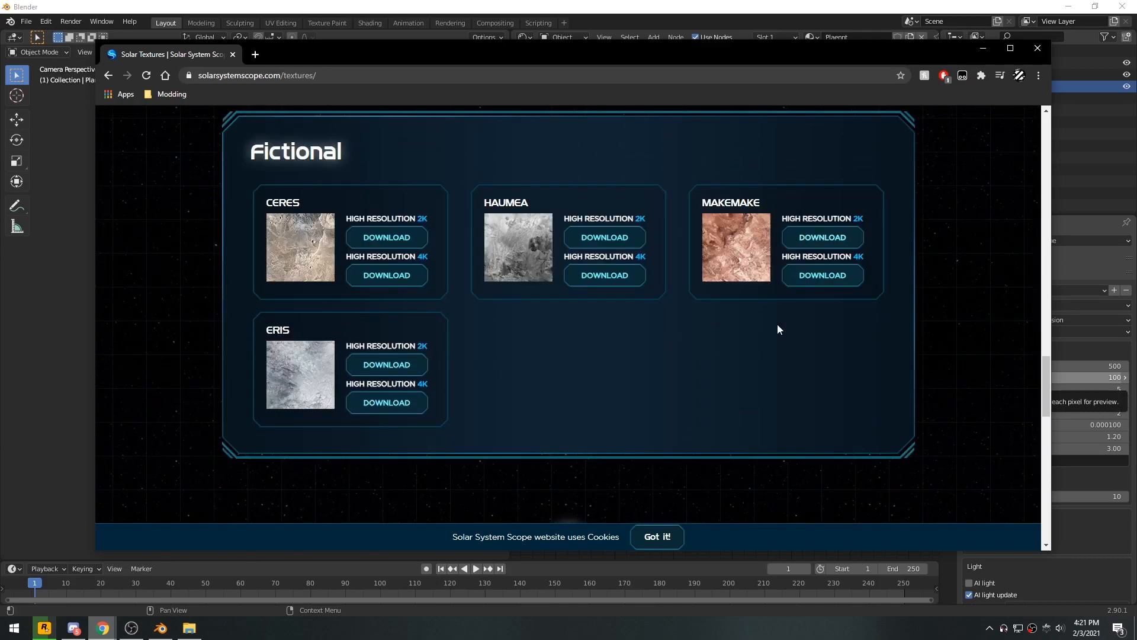
scroll(802, 382, up, 8)
drag(1049, 314, 1046, 222)
scroll(625, 341, down, 4)
scroll(640, 348, up, 6)
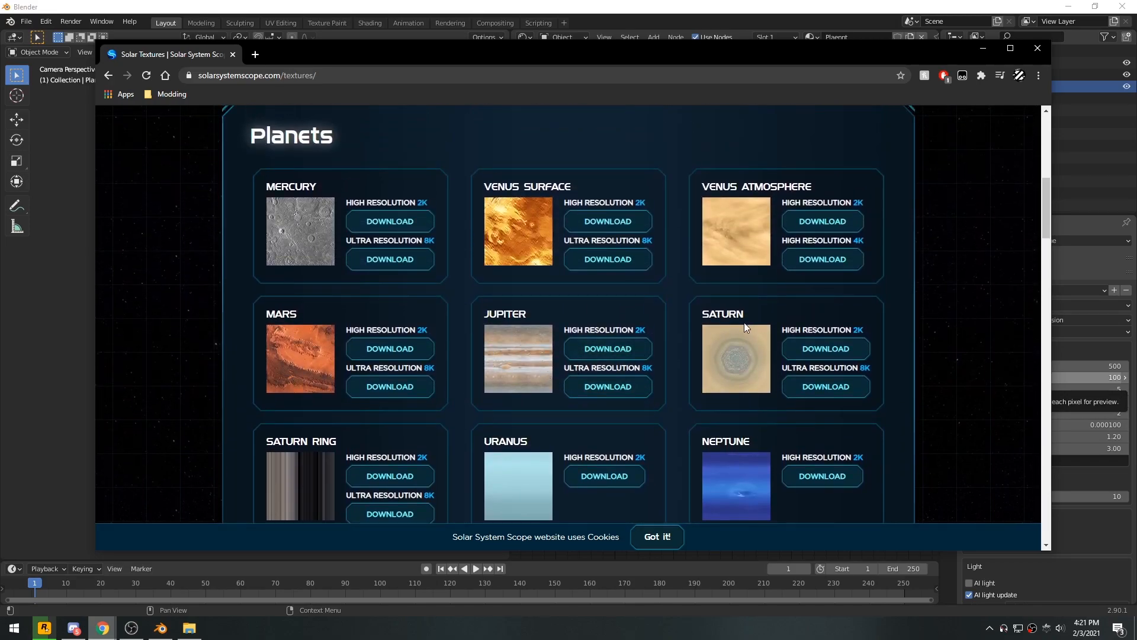
scroll(748, 321, down, 15)
scroll(386, 384, up, 8)
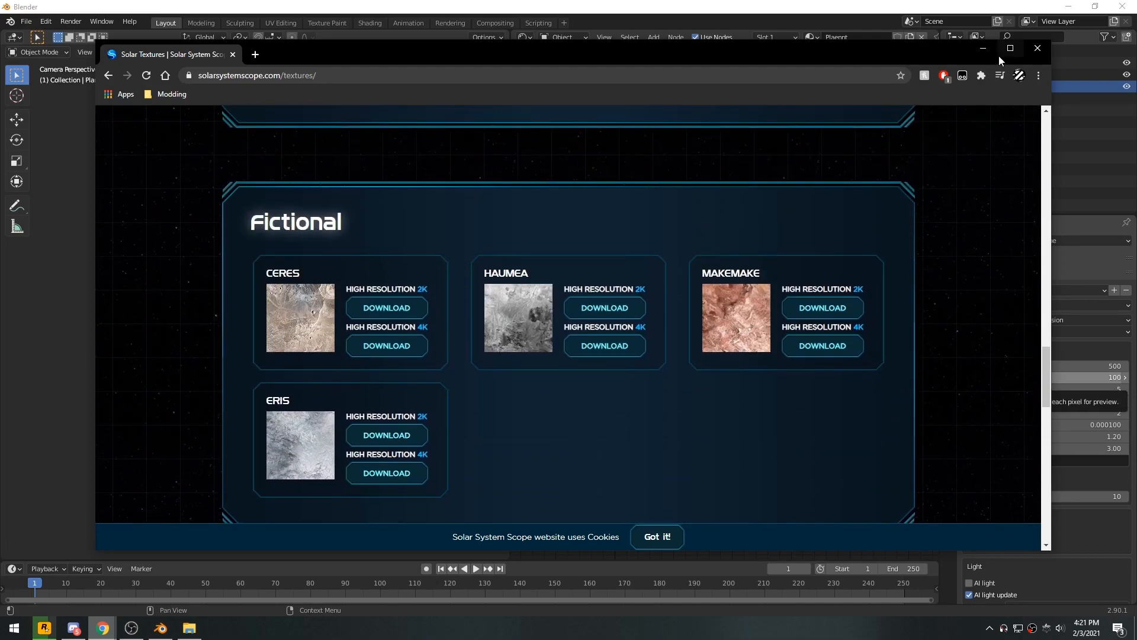
click(983, 48)
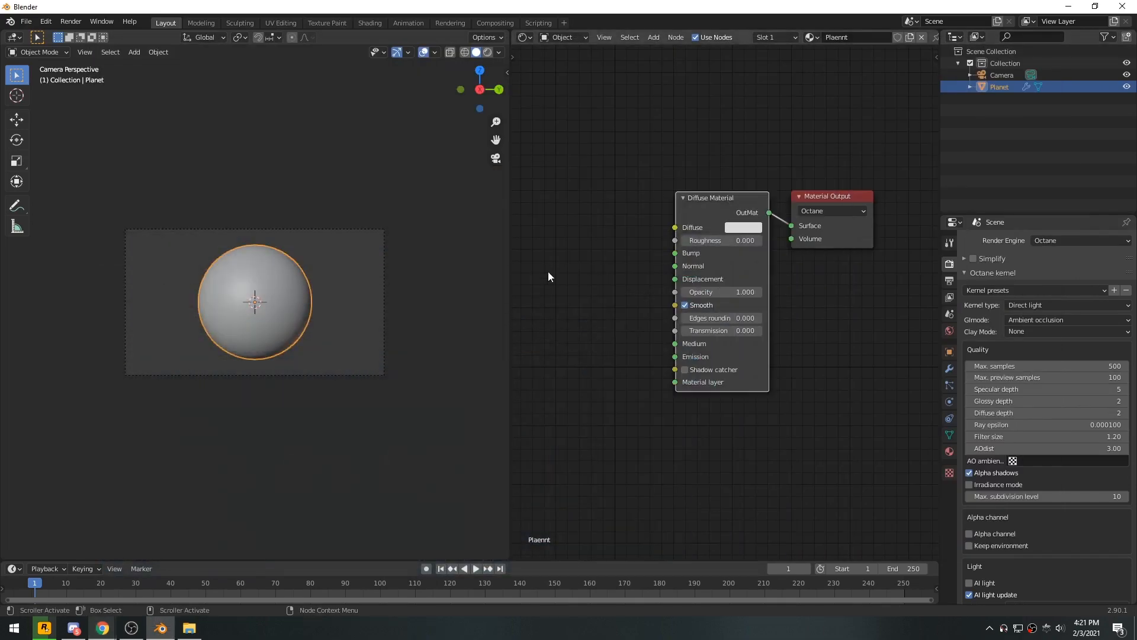
Bring 4k_ceres_fictional.jpg from the pt15 folder into the planet's node graph and connect its OutTex to the Diffuse Material's Diffuse input
click(189, 628)
drag(432, 116, 514, 244)
drag(349, 382, 672, 298)
click(831, 299)
drag(696, 214, 763, 210)
drag(632, 195, 572, 195)
middle_drag(662, 221, 746, 231)
drag(621, 200, 595, 201)
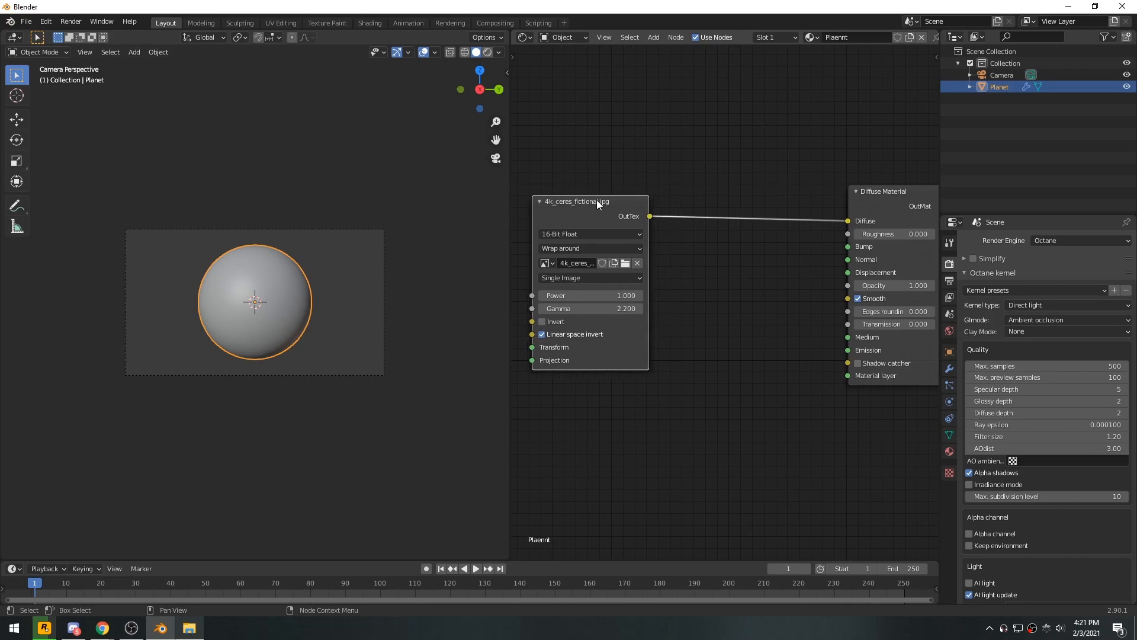
Switch the viewport to rendered shading and inspect the textured planet, ending in the camera view with nothing selected
click(487, 53)
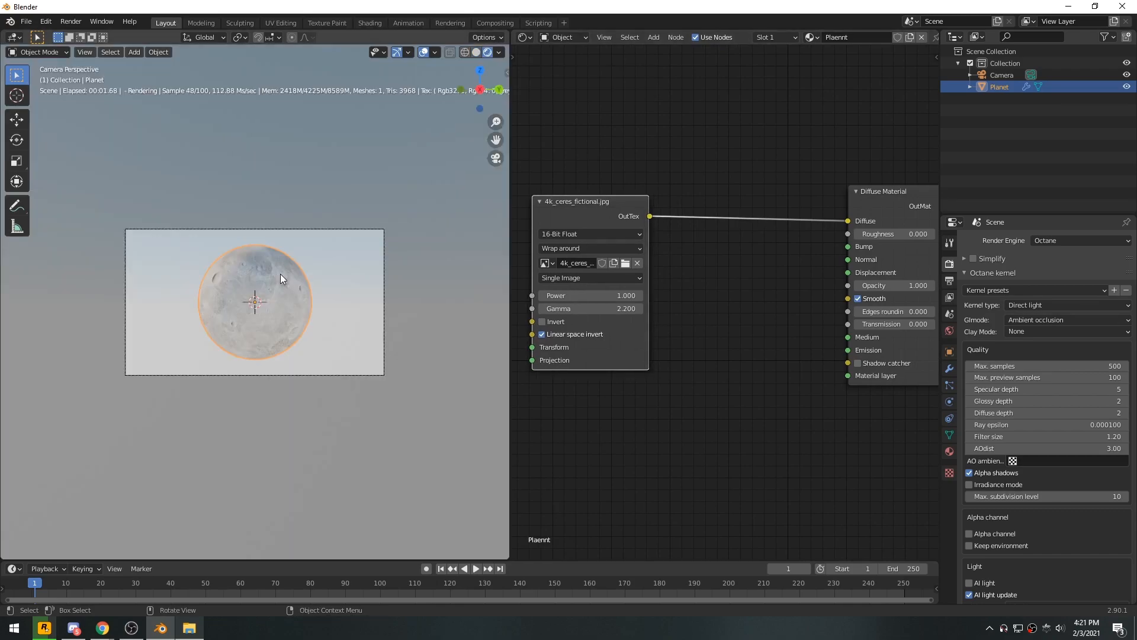
scroll(280, 270, up, 5)
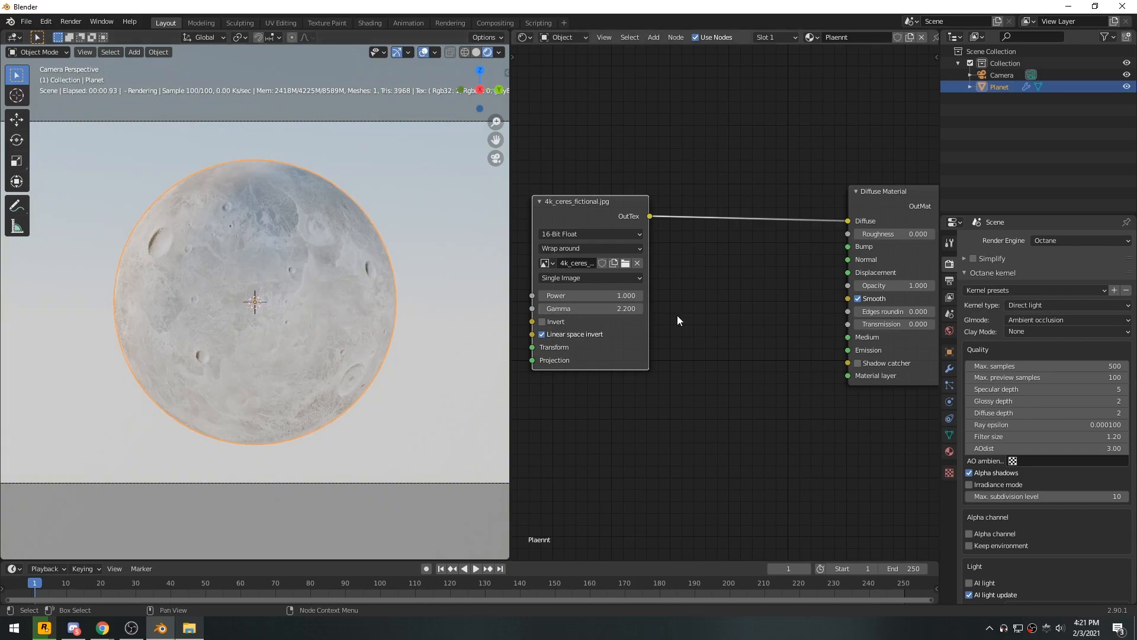
middle_drag(655, 378, 656, 372)
middle_drag(328, 286, 382, 367)
scroll(326, 303, up, 6)
scroll(382, 368, up, 2)
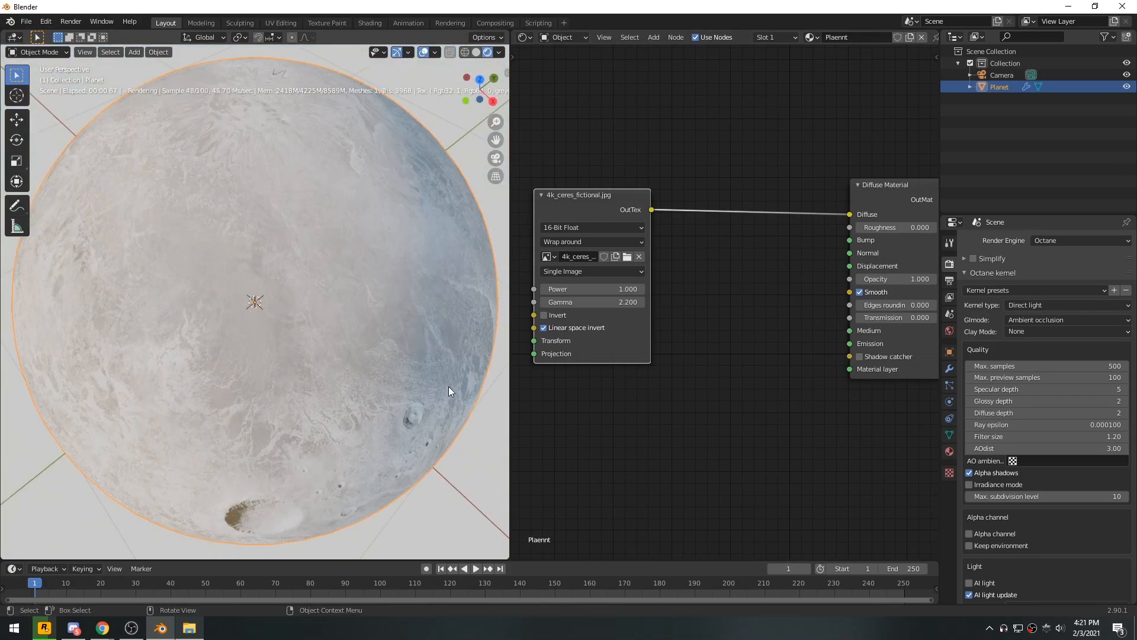
middle_drag(278, 159, 288, 209)
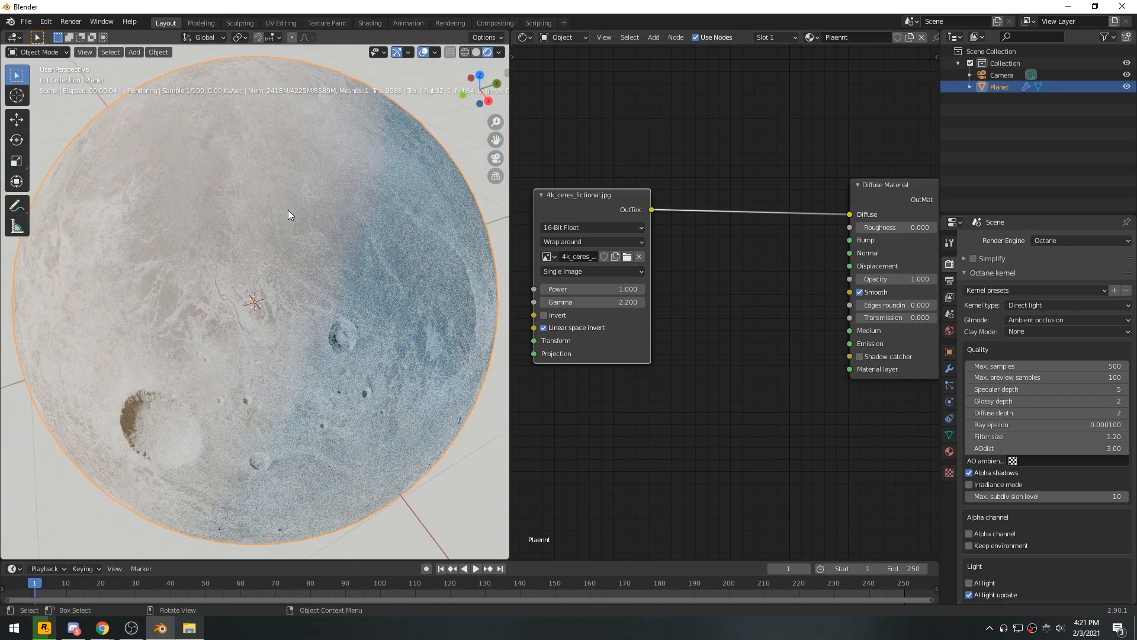
key(KP_0)
click(376, 168)
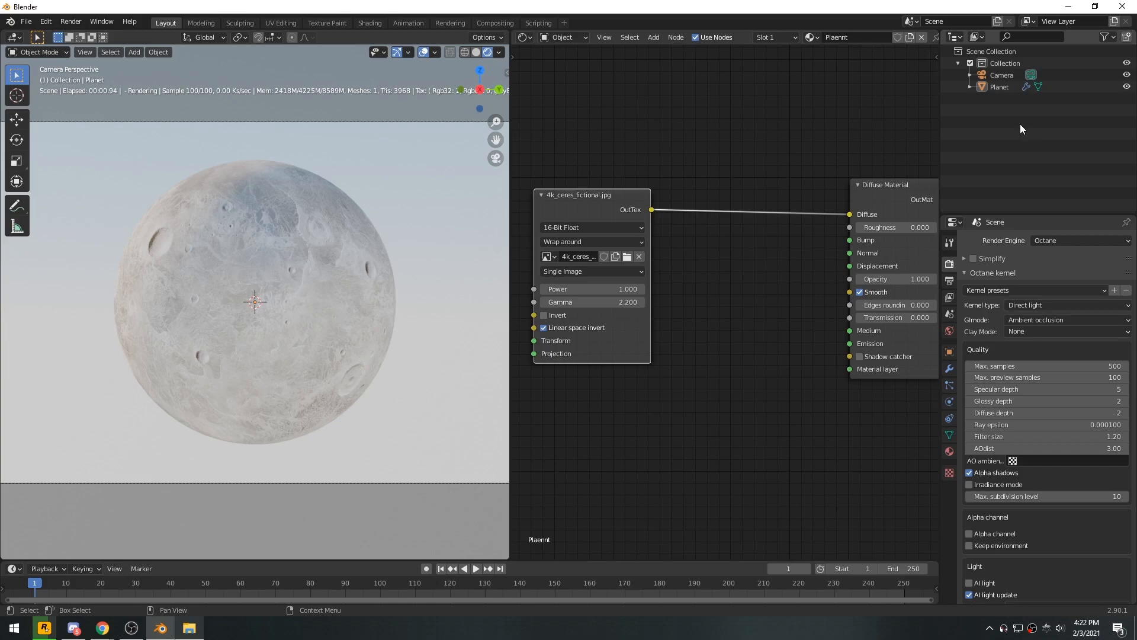
Enable the Octane Camera Imager (Render Mode) for the camera
click(1012, 74)
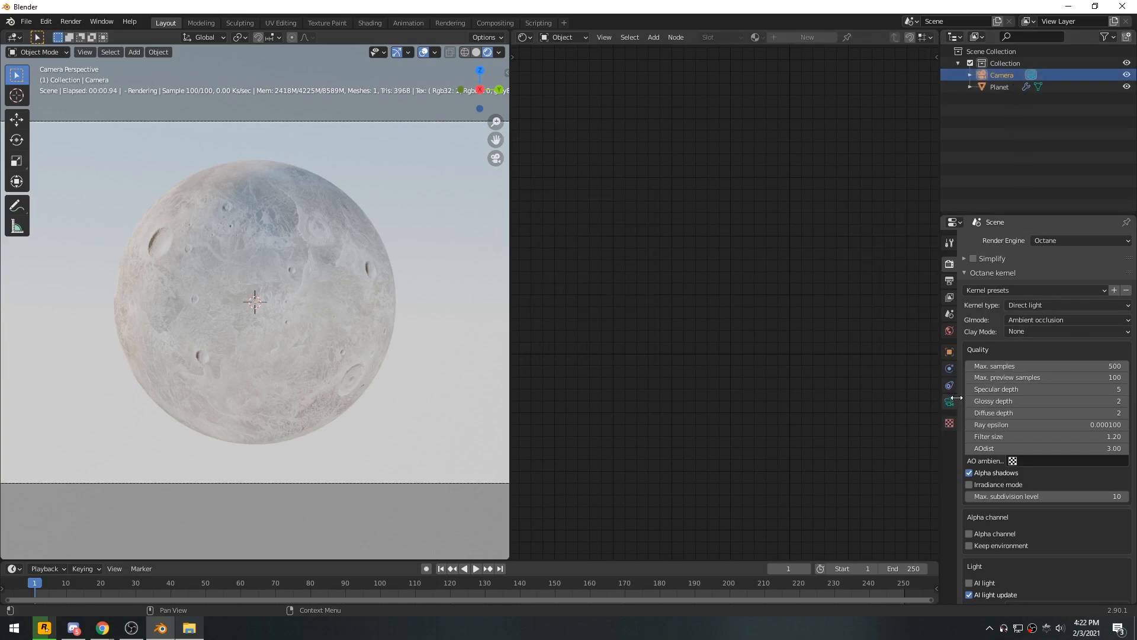
click(950, 401)
scroll(1014, 371, down, 15)
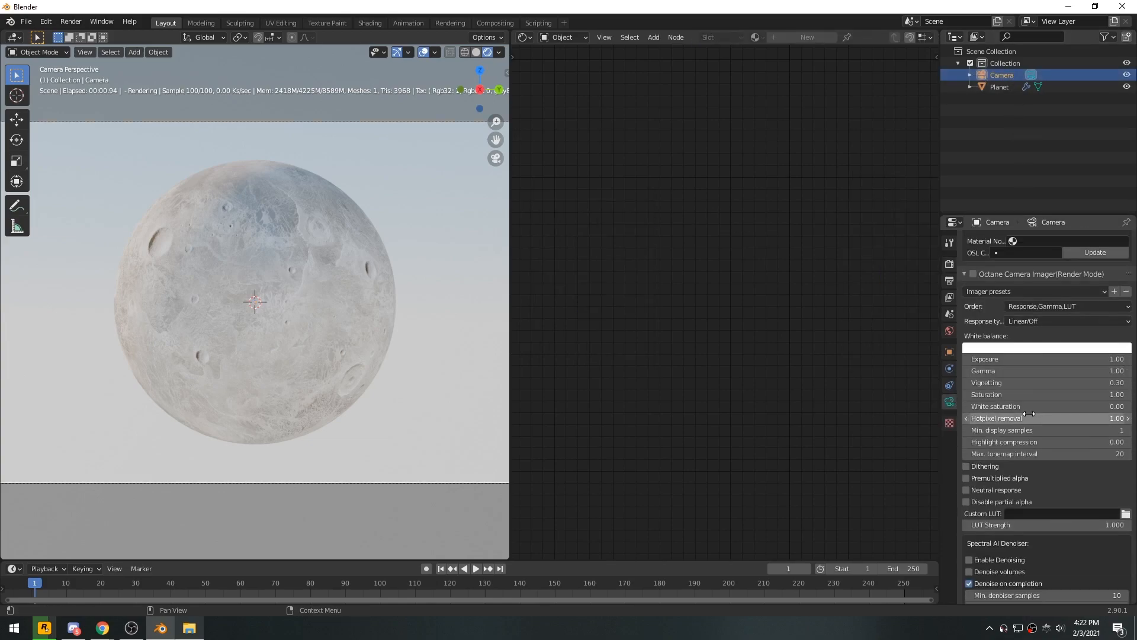
click(973, 274)
scroll(1025, 379, up, 10)
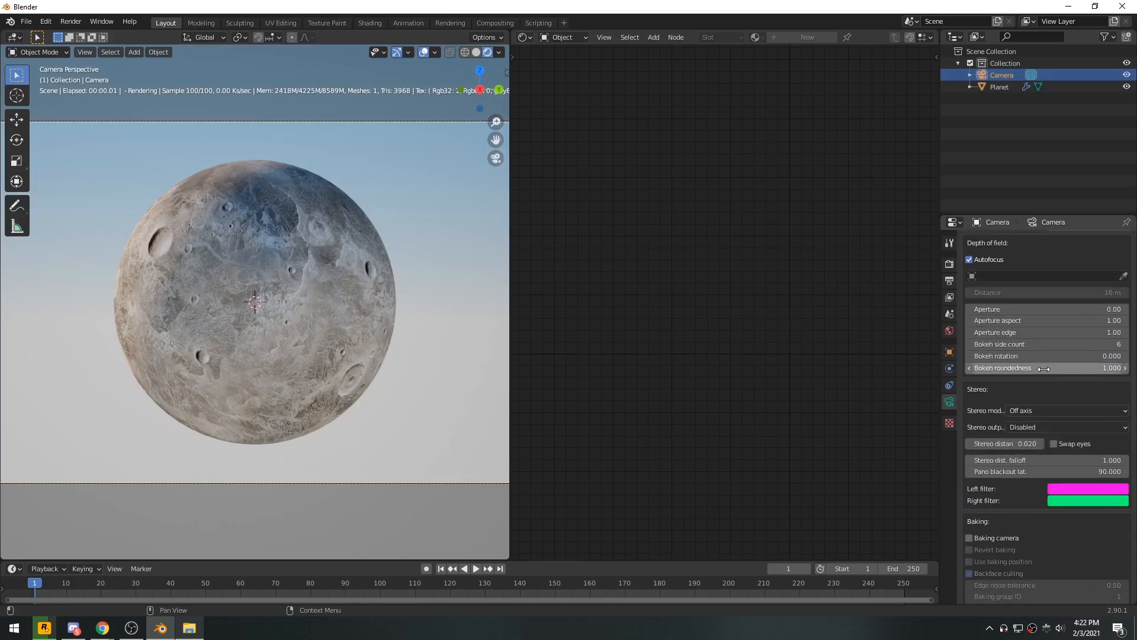
scroll(1045, 397, up, 12)
scroll(293, 321, up, 5)
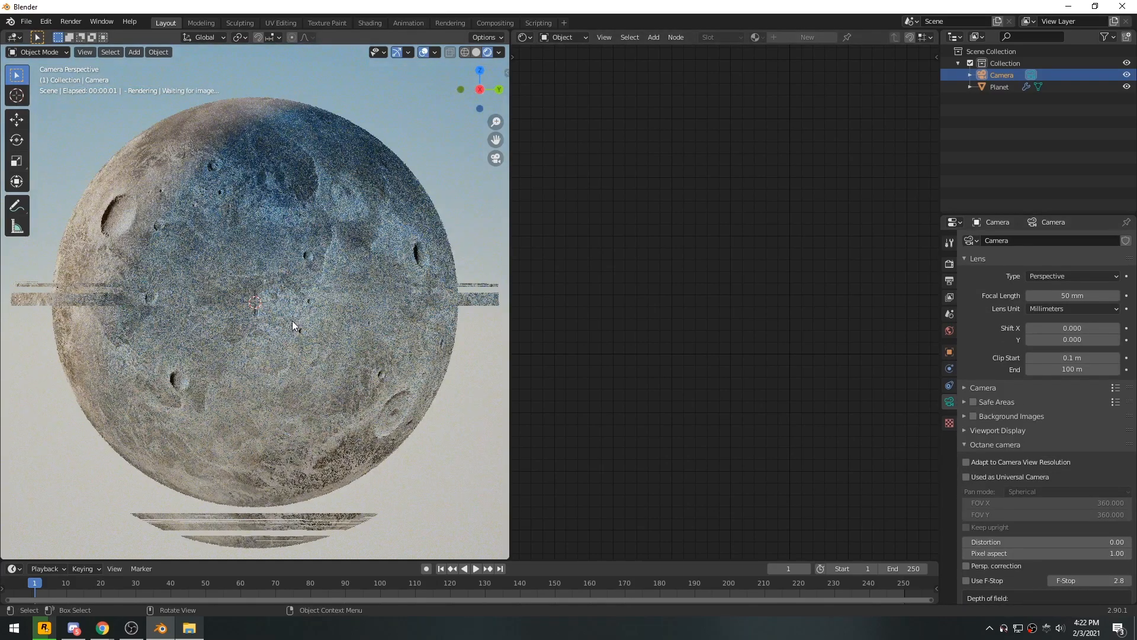
Add a Color Correct Tex node to the Planet's material between the image texture and Diffuse Material nodes, leaving it unconnected
click(350, 282)
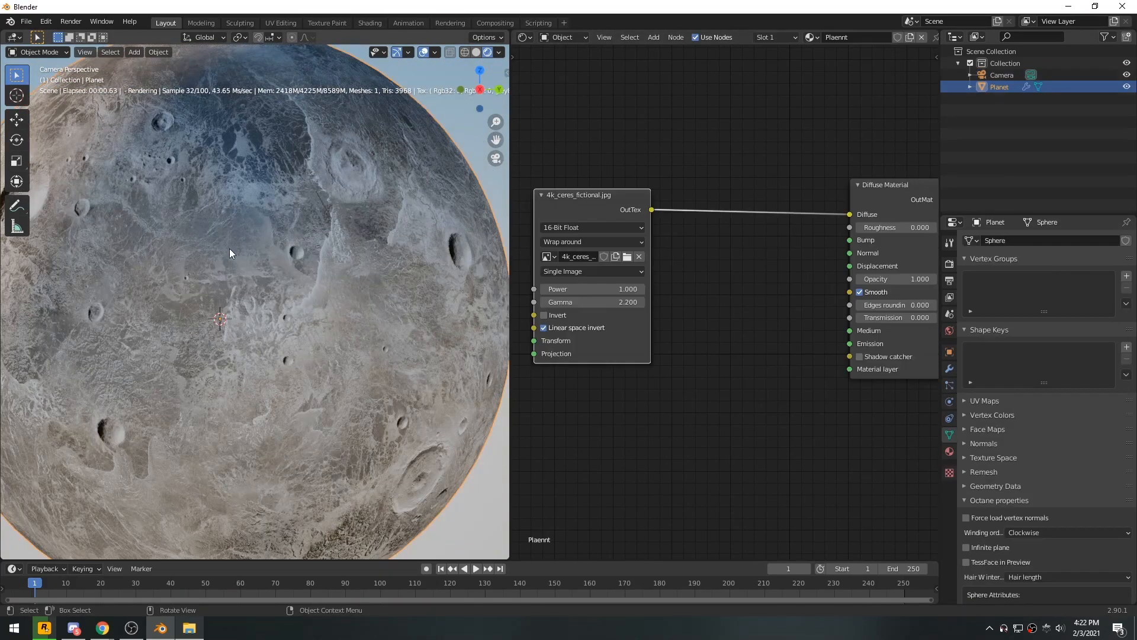
drag(630, 154, 587, 115)
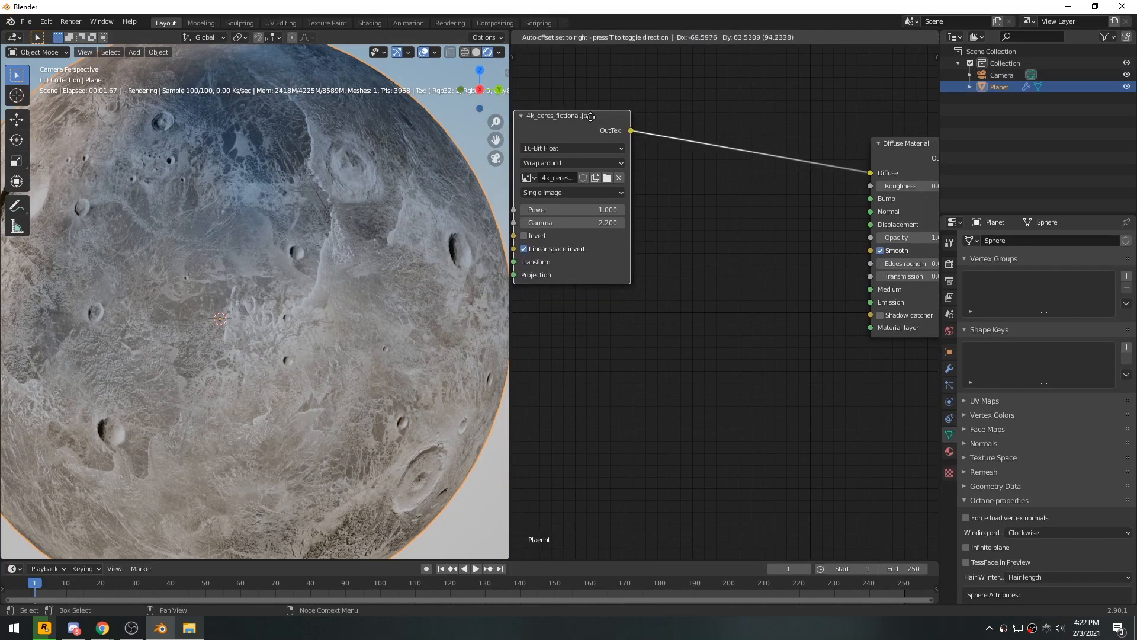
key(shift+a)
click(719, 282)
text(color)
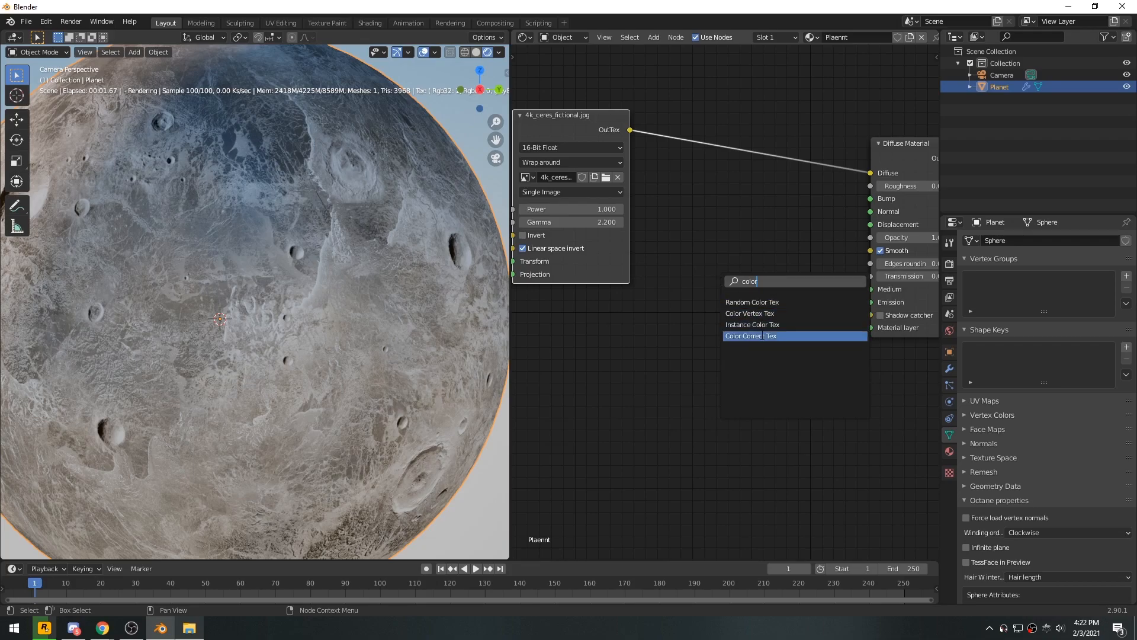
click(764, 337)
click(767, 237)
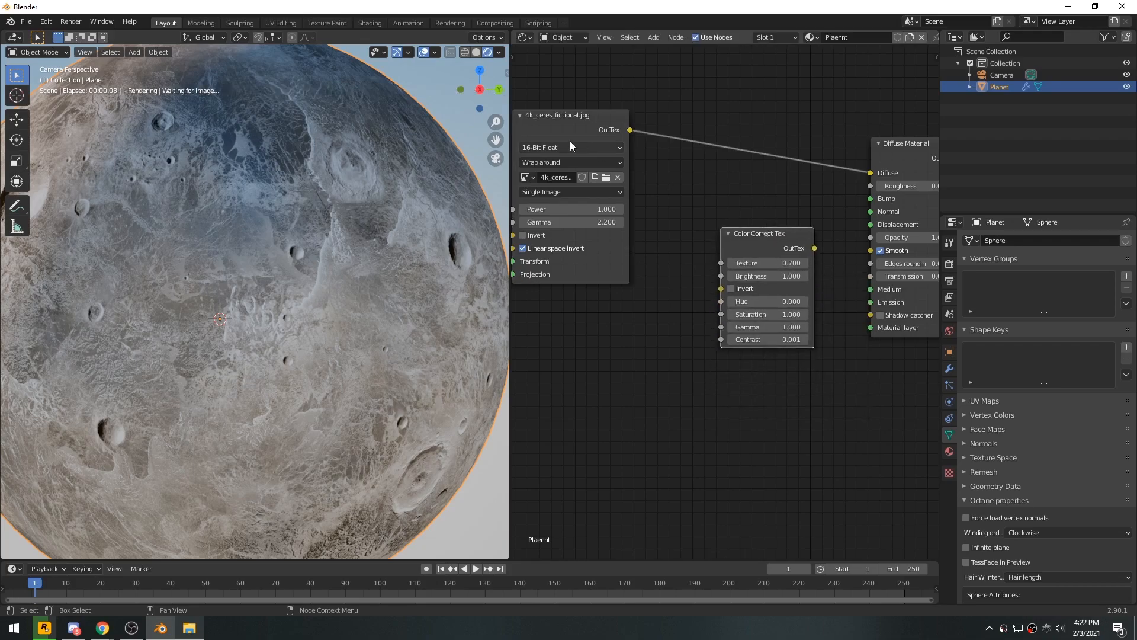
Feed the Ceres image into the Color Correct Tex node, set Saturation to 0, and connect its OutTex to the Diffuse Material's Bump input
drag(567, 114, 706, 191)
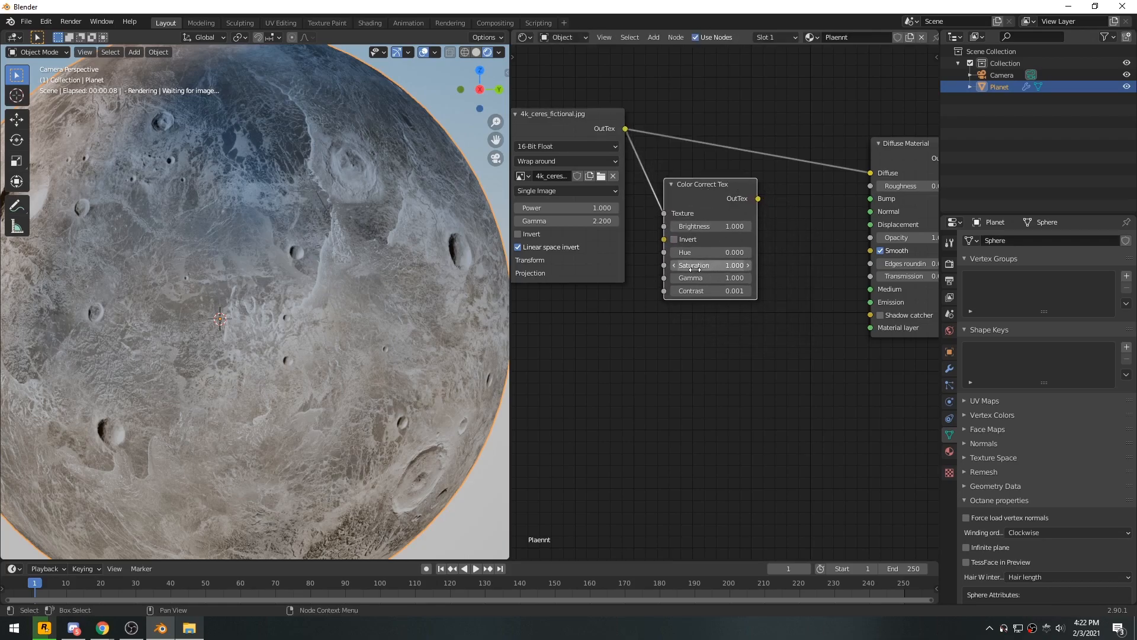
drag(734, 266, 675, 266)
drag(704, 193, 866, 202)
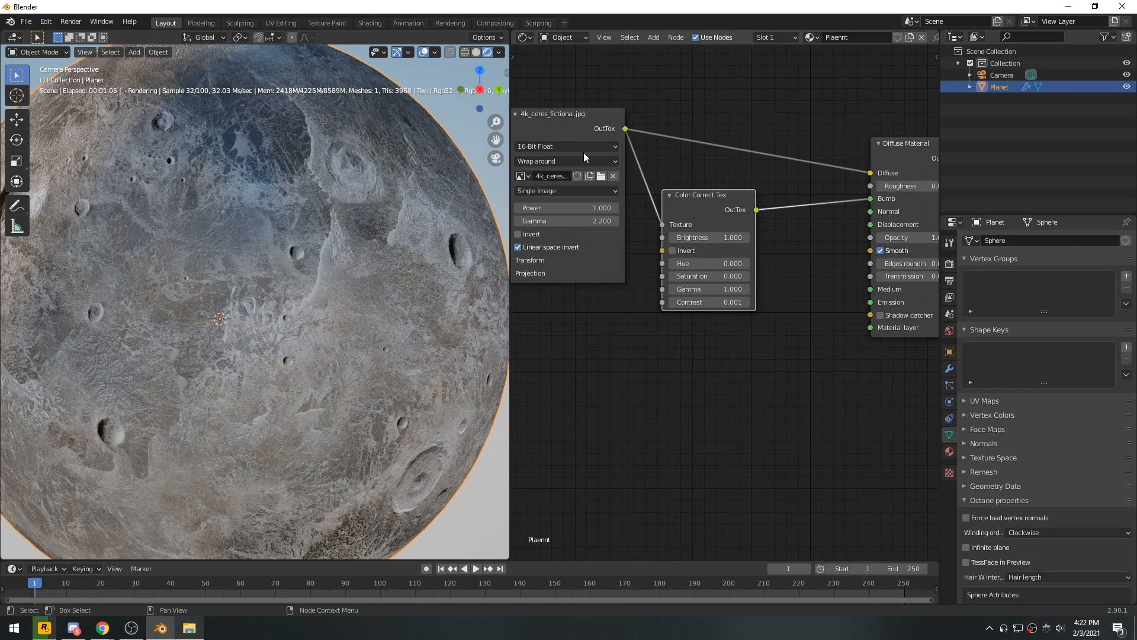
scroll(343, 228, up, 5)
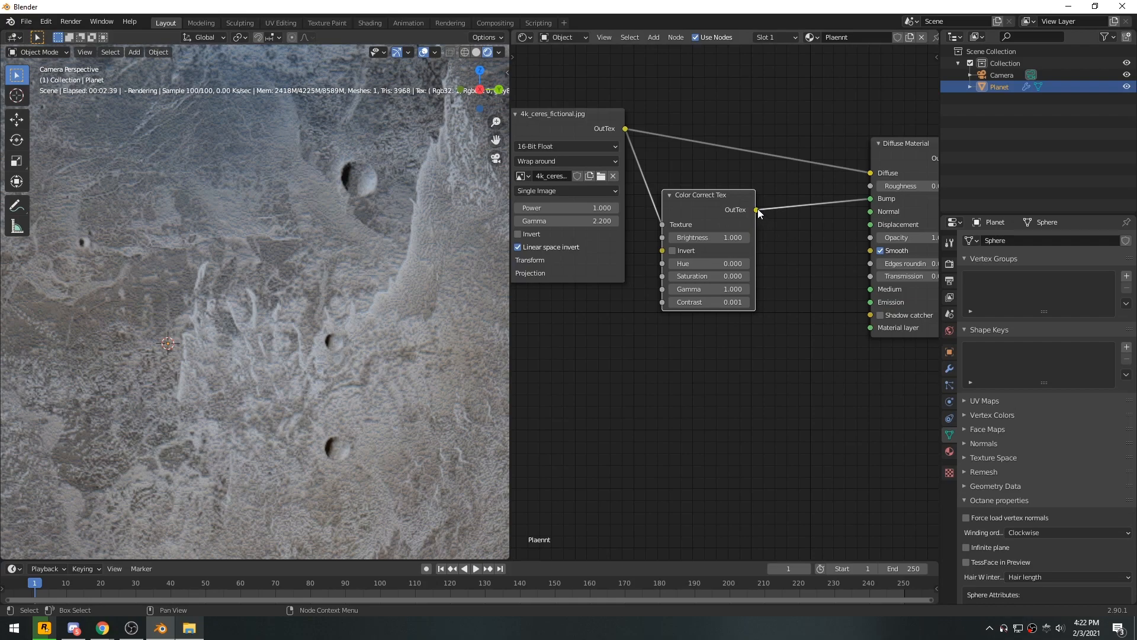
Try connecting the Color Correct Tex output to the Diffuse Material's Normal input, and undo that link
drag(757, 209, 870, 213)
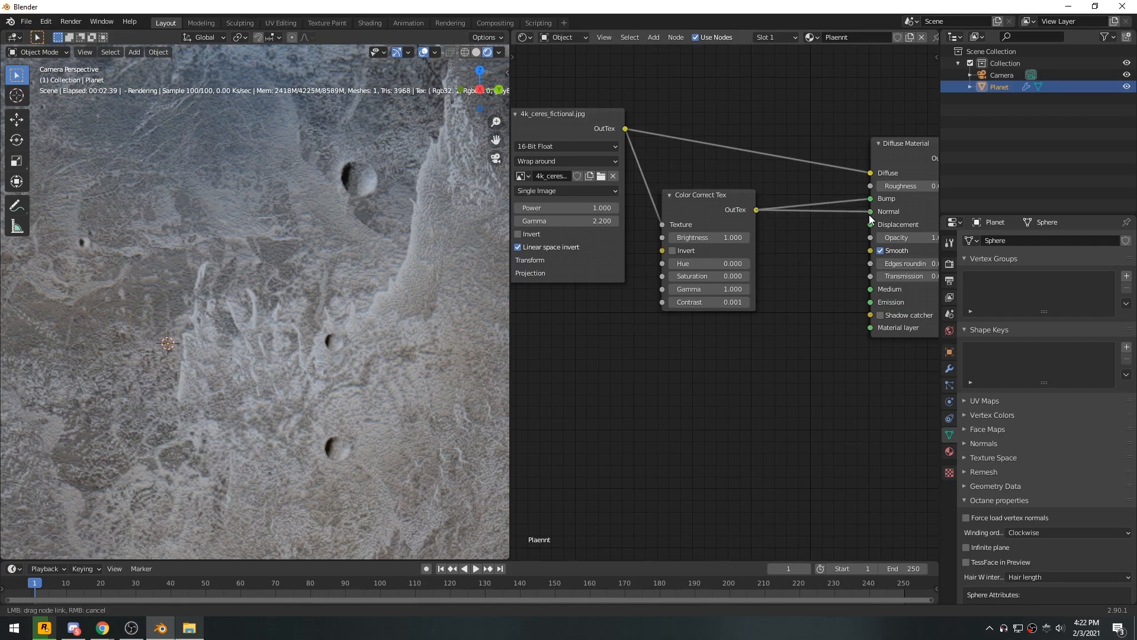
key(ctrl+z)
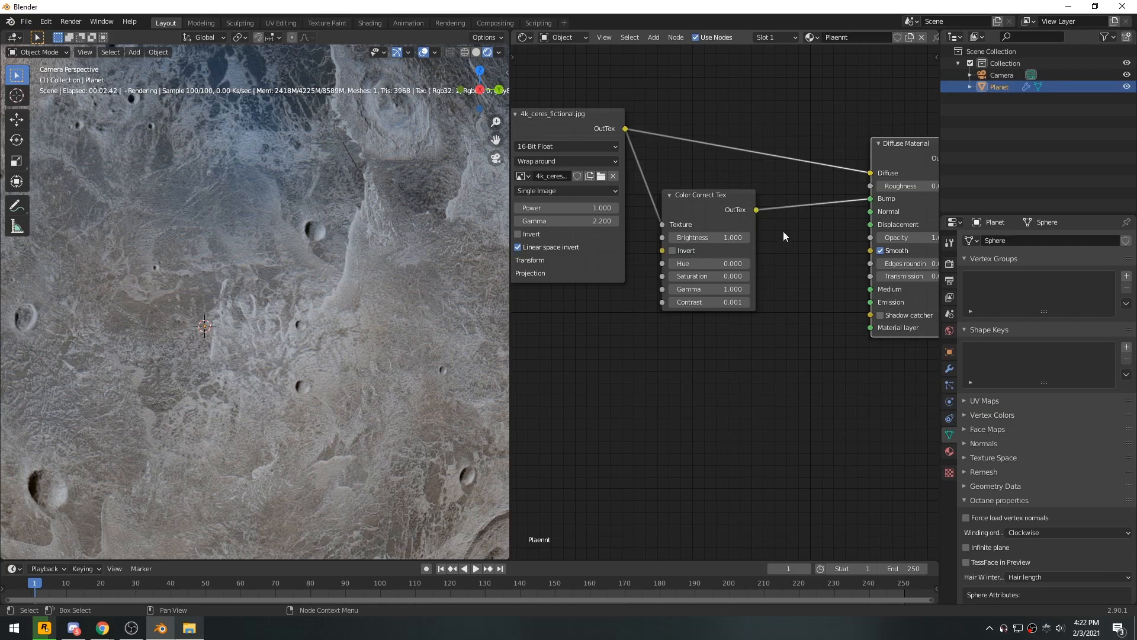
key(ctrl+z)
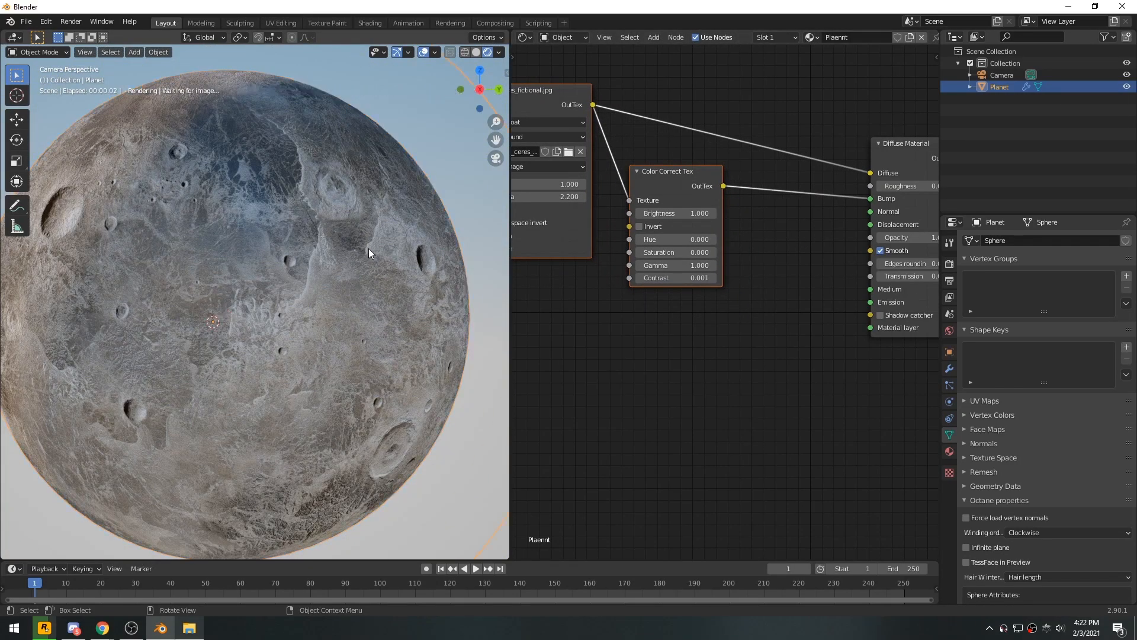
Add a Mix Tex node between Color Correct Tex and the Bump input, with the color-corrected texture feeding Texture1
scroll(369, 248, up, 5)
scroll(336, 279, down, 2)
click(645, 357)
key(shift+a)
click(644, 350)
text(mix)
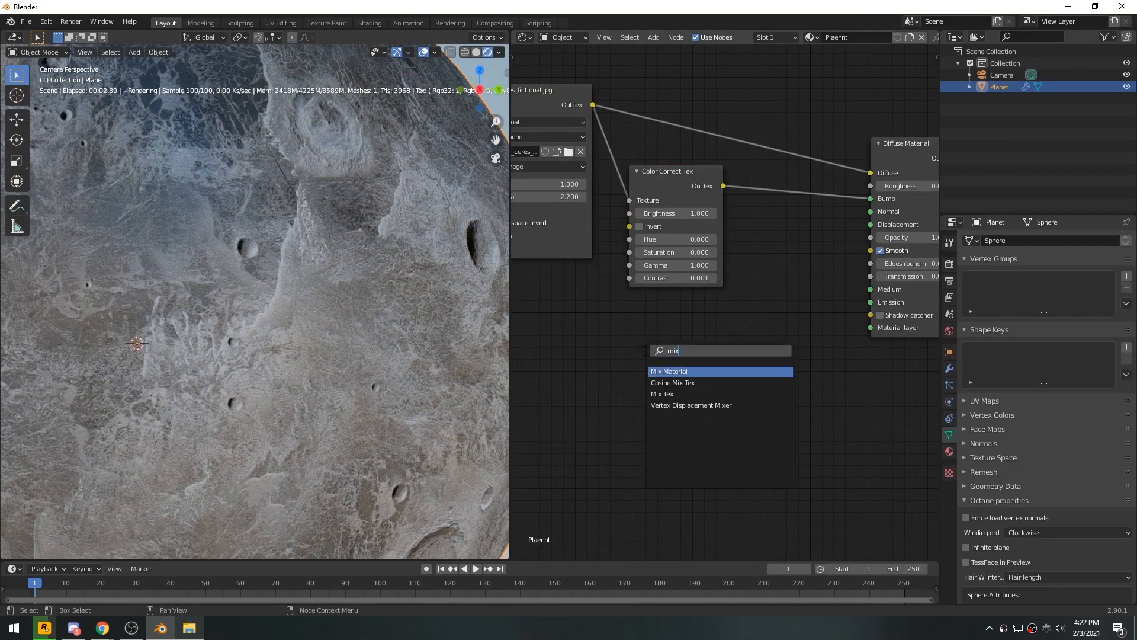
click(673, 394)
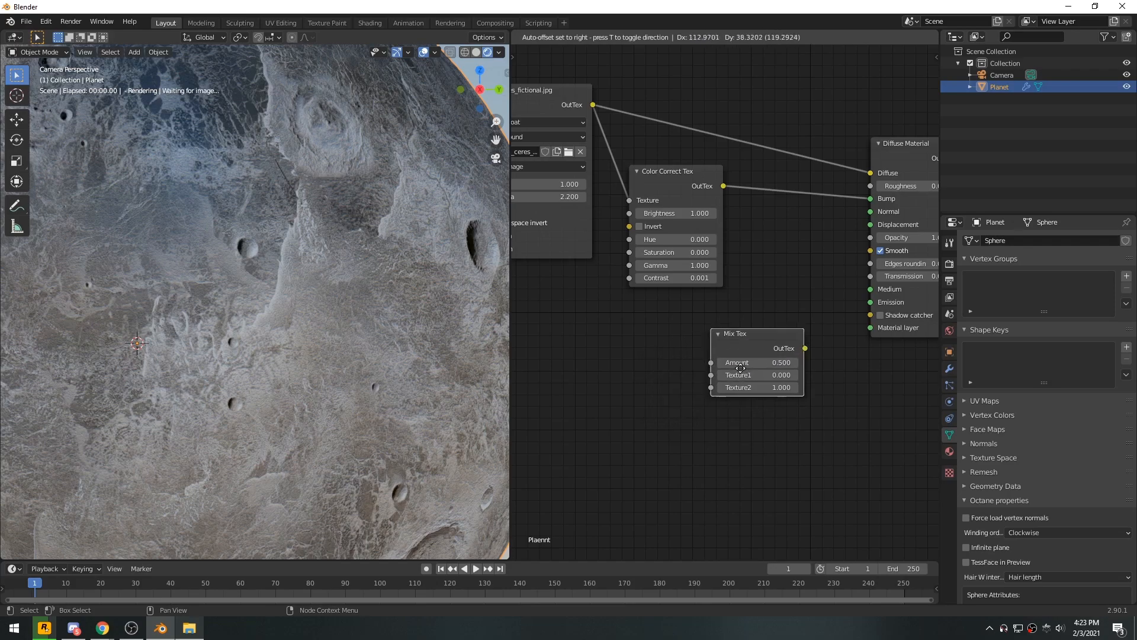
click(764, 283)
drag(666, 177, 640, 167)
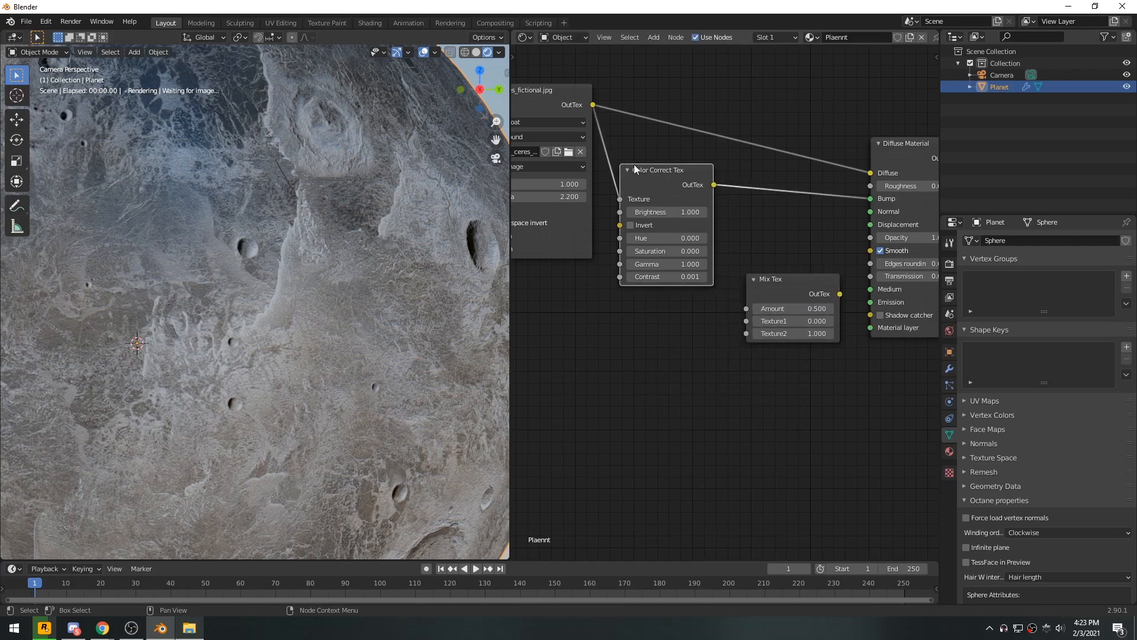
drag(713, 186, 820, 191)
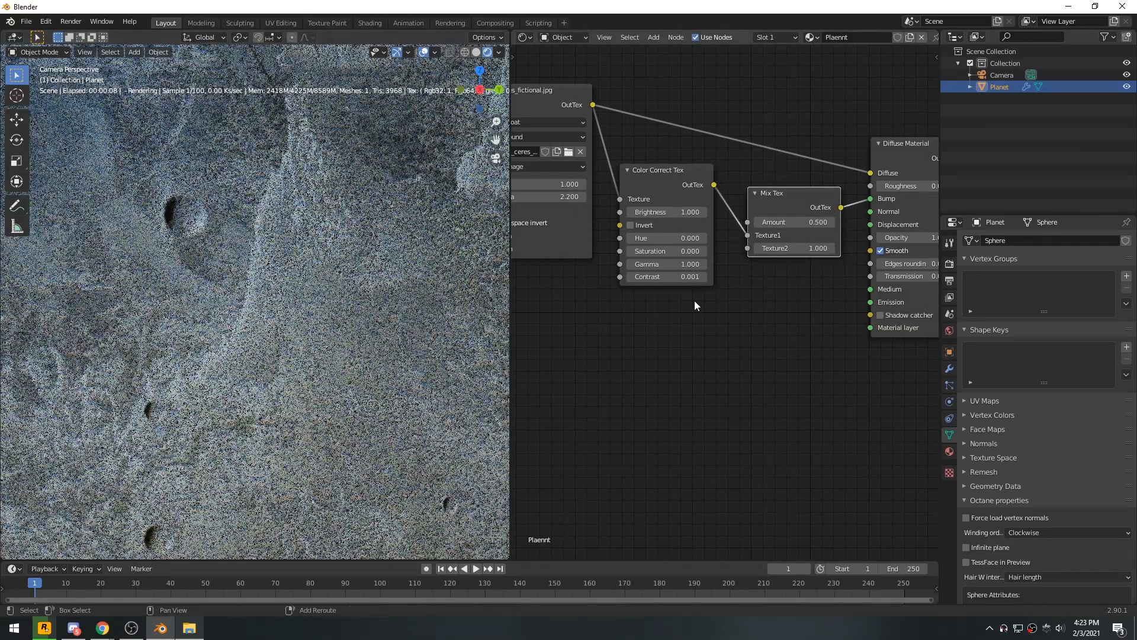
Try the Mix Tex Amount at 0 and 1, and set it to 0.820 for the planet's bump
drag(795, 224, 761, 223)
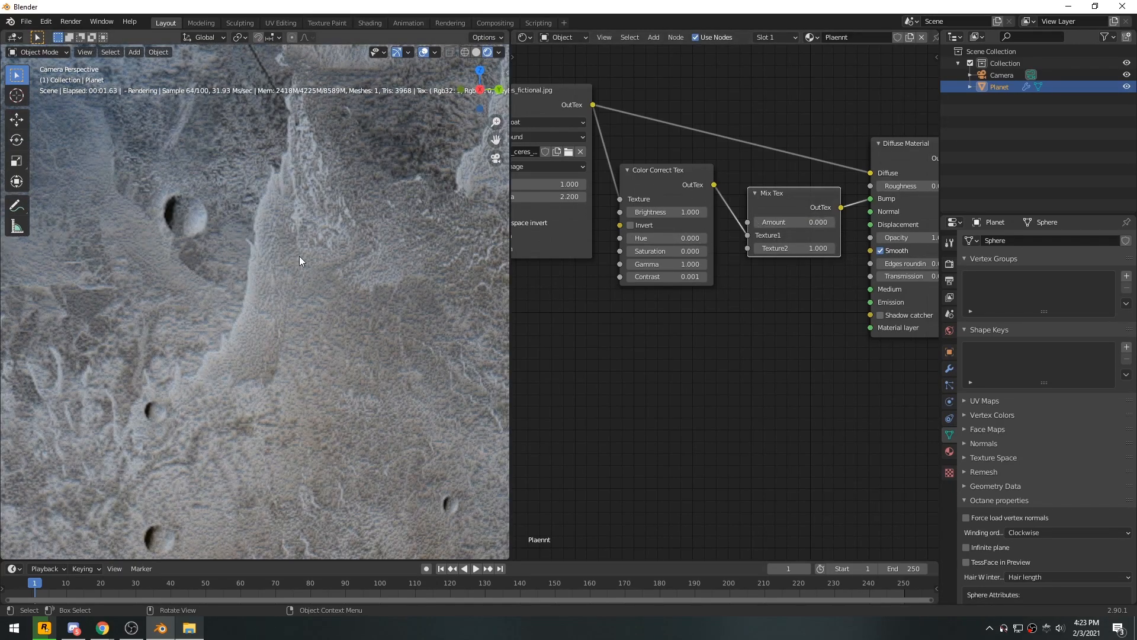
drag(797, 222, 836, 224)
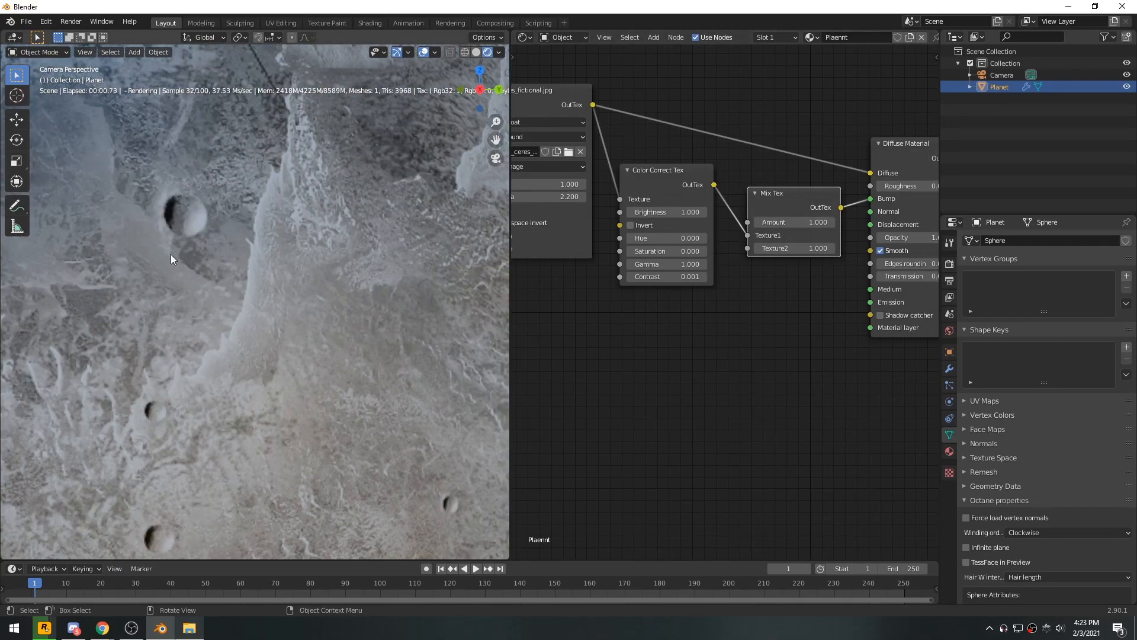
drag(817, 222, 808, 222)
scroll(339, 379, down, 4)
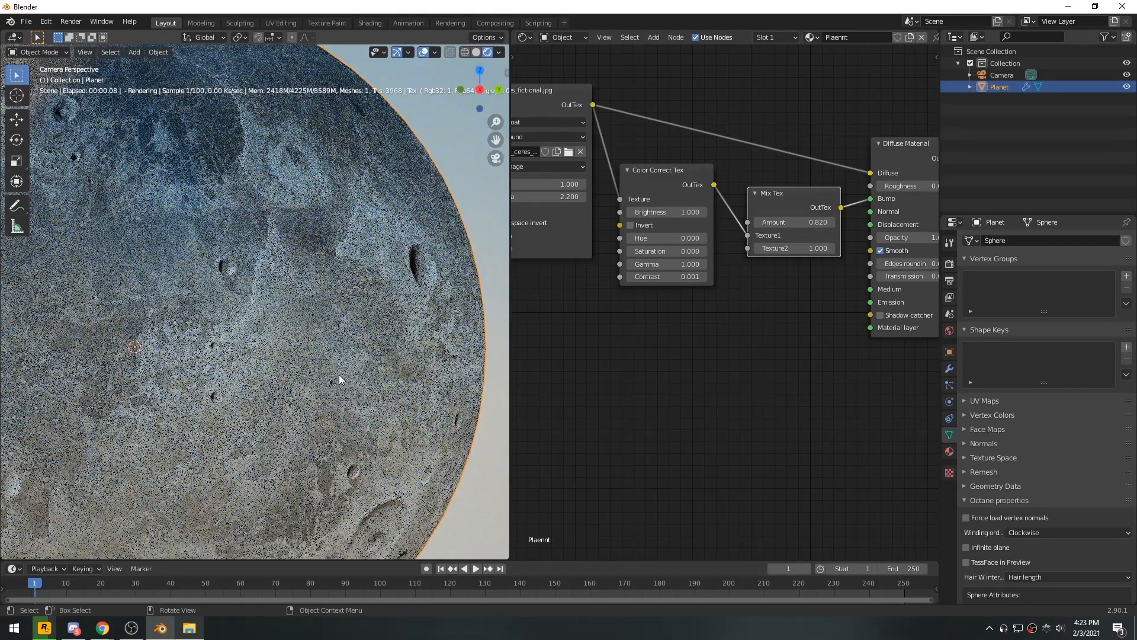
scroll(339, 375, down, 4)
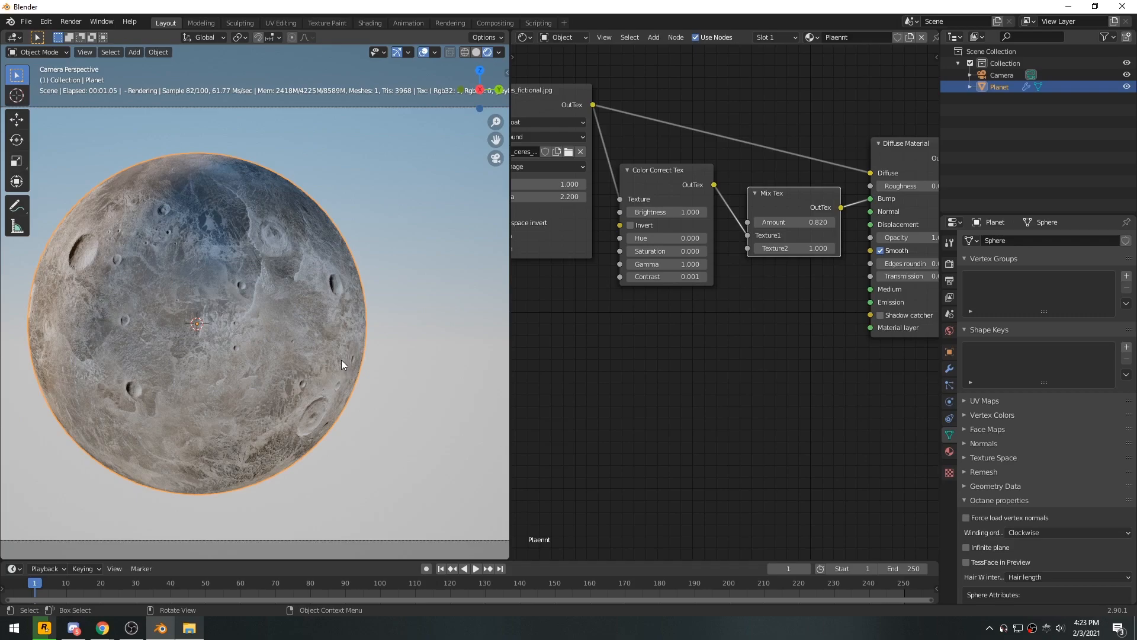
shift+middle_drag(197, 338, 304, 297)
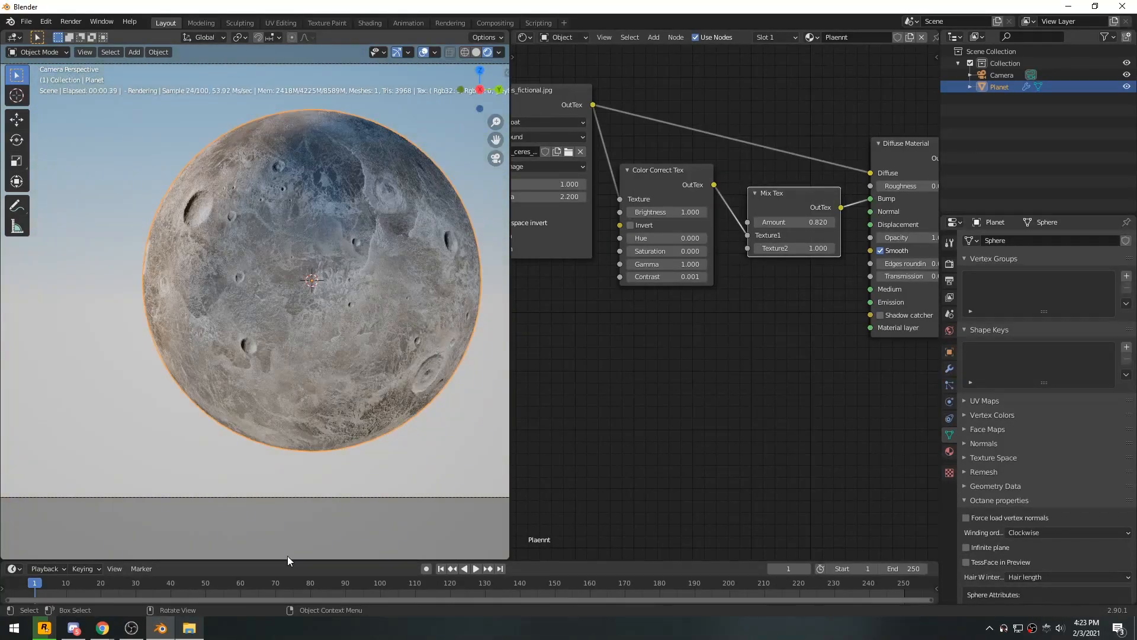
Play the timeline briefly, stop it, and place the playhead on frame 0
click(11, 589)
key(space)
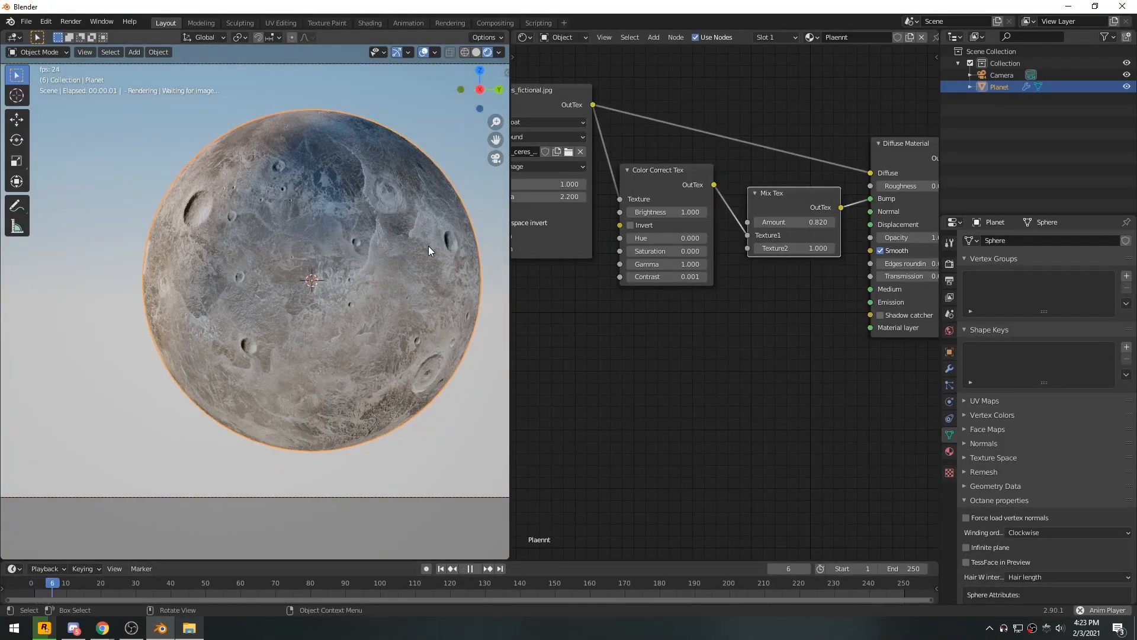
key(space)
click(32, 583)
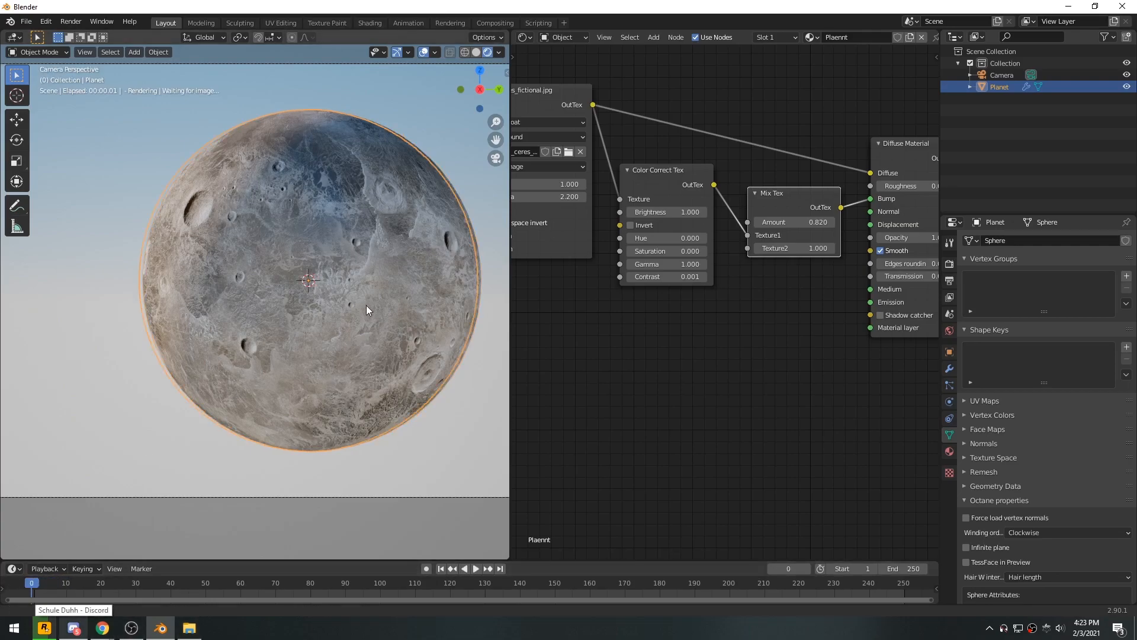
scroll(366, 304, down, 3)
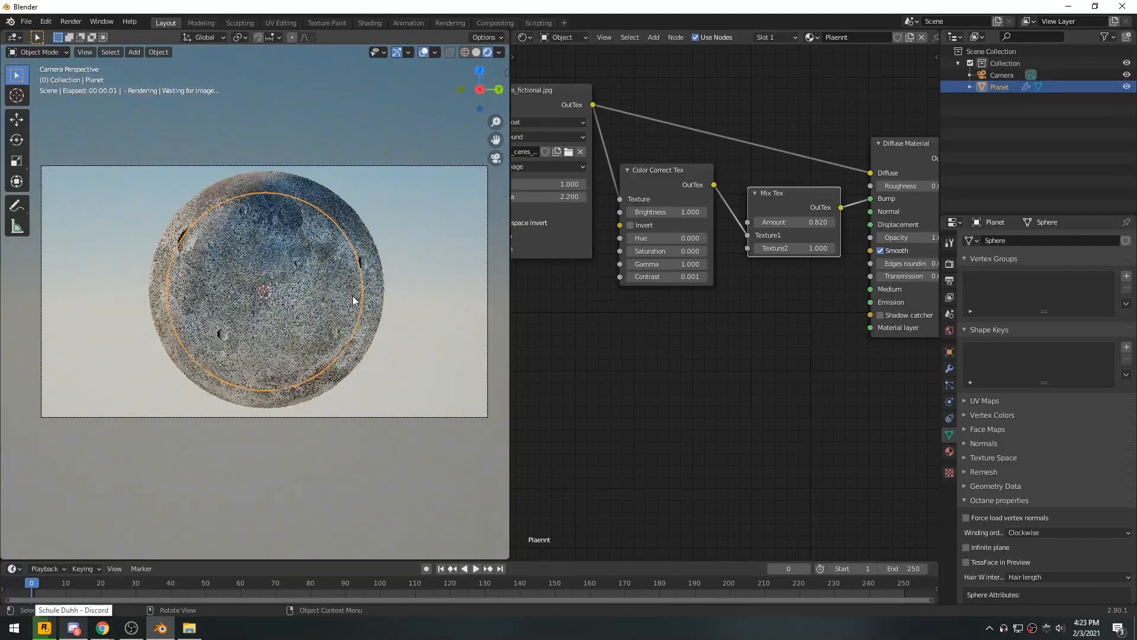
shift+middle_drag(353, 296, 342, 293)
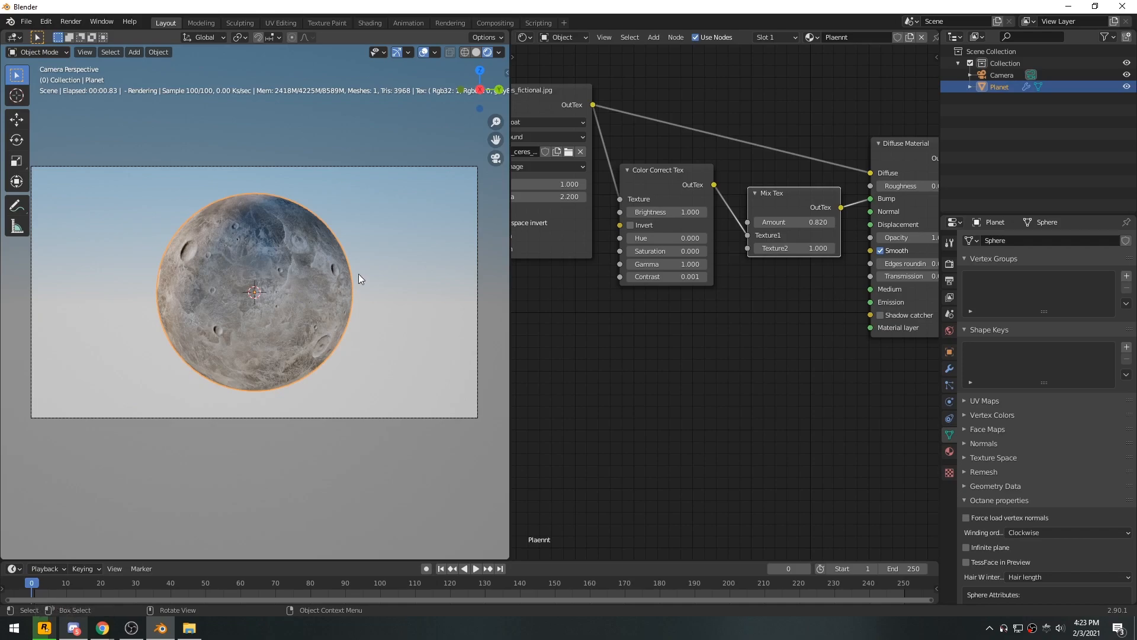
scroll(292, 288, up, 3)
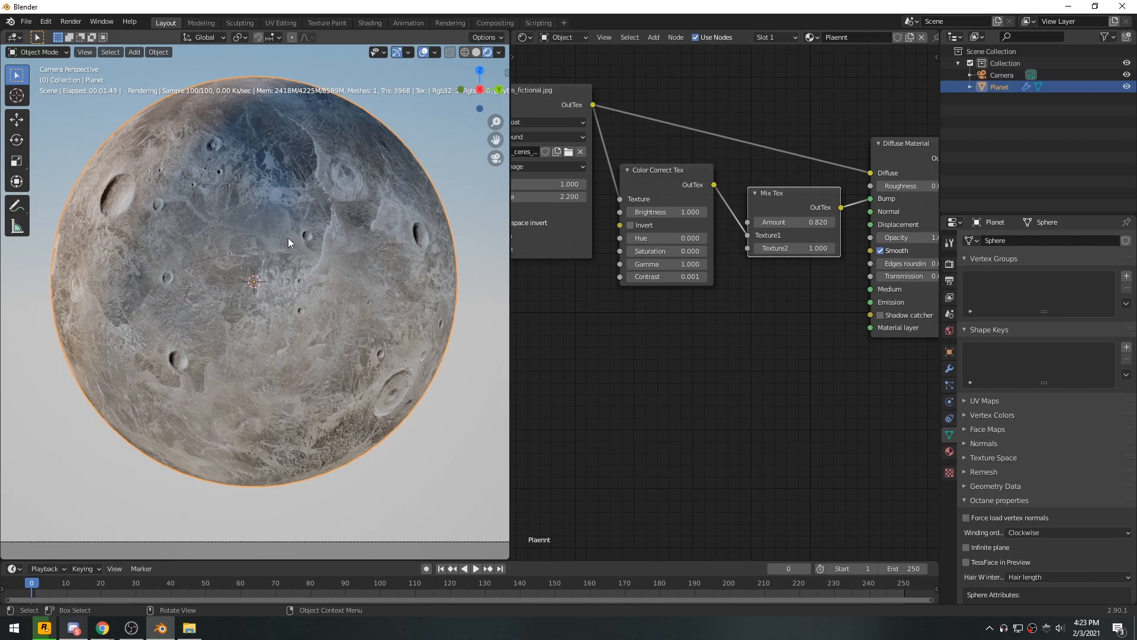
Duplicate the planet in place and set the copy's scale to 1.005 on X, Y and Z
key(shift+d)
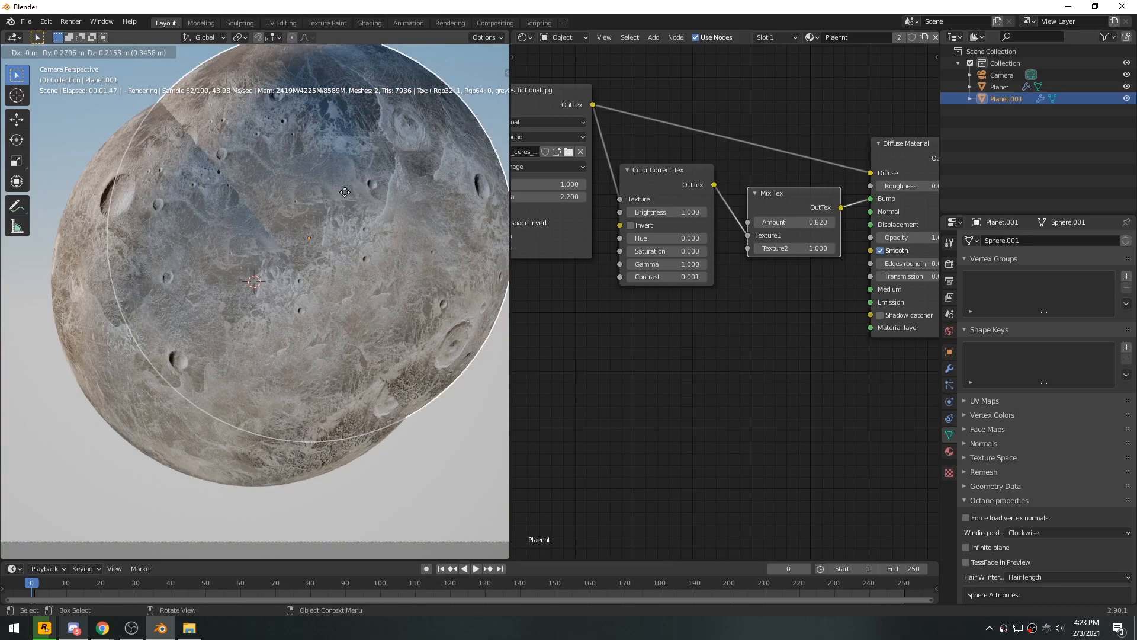
right_click(350, 193)
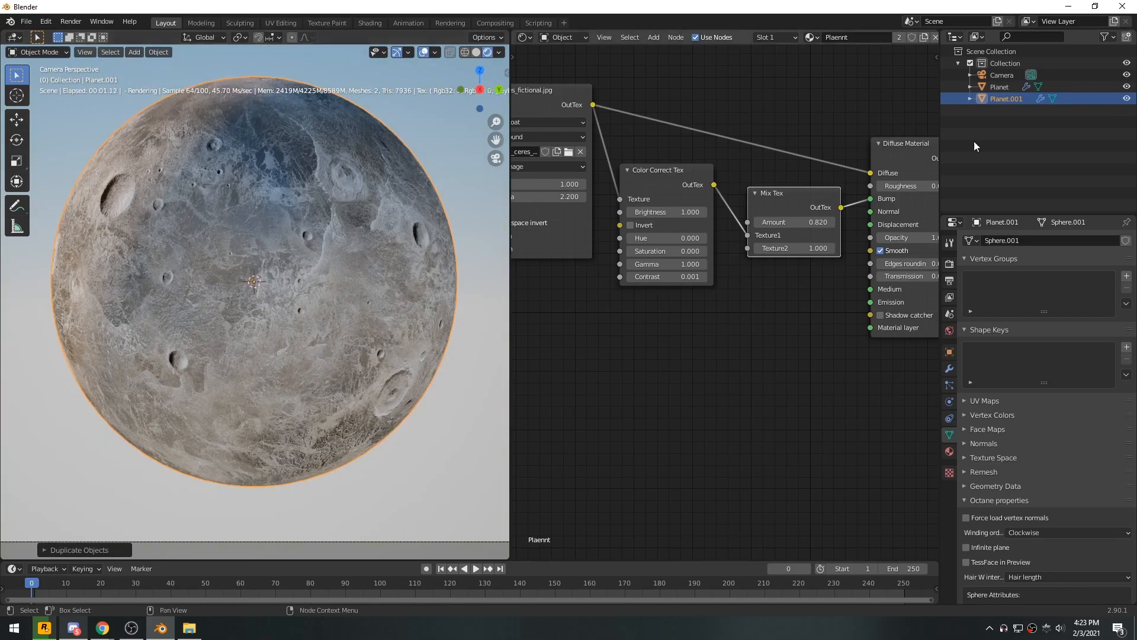
click(950, 353)
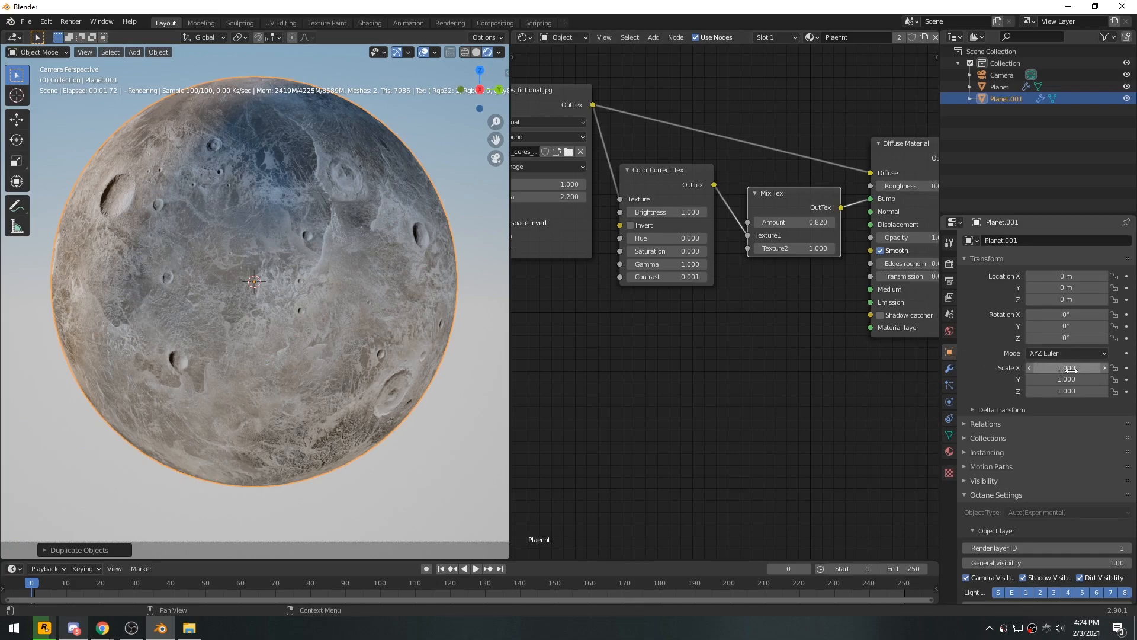
drag(1072, 367, 1072, 391)
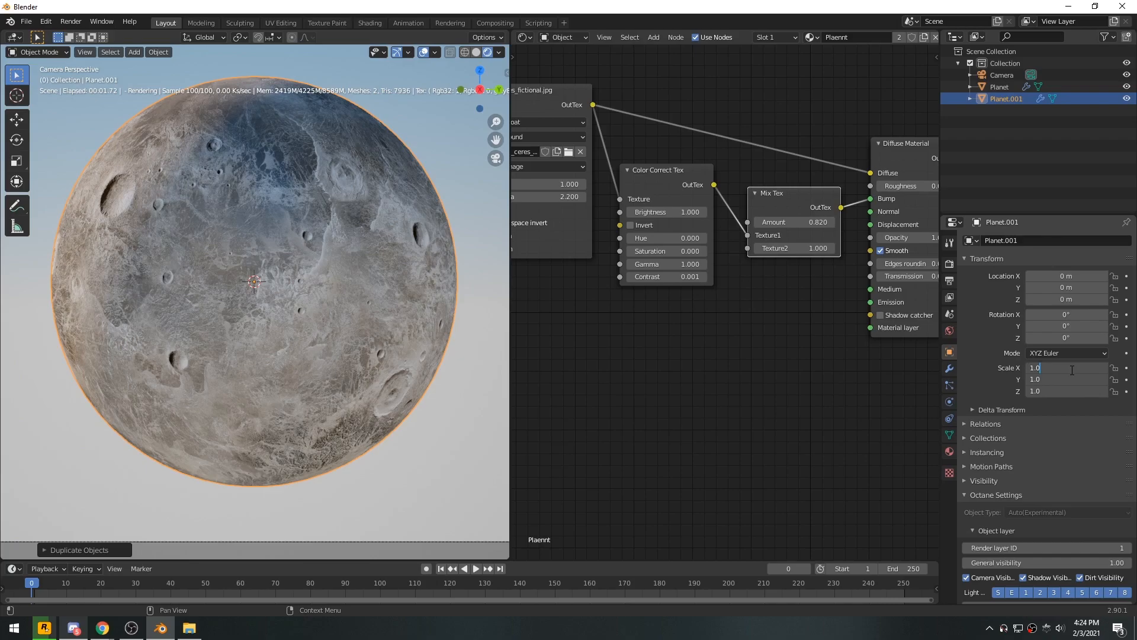
key(Return)
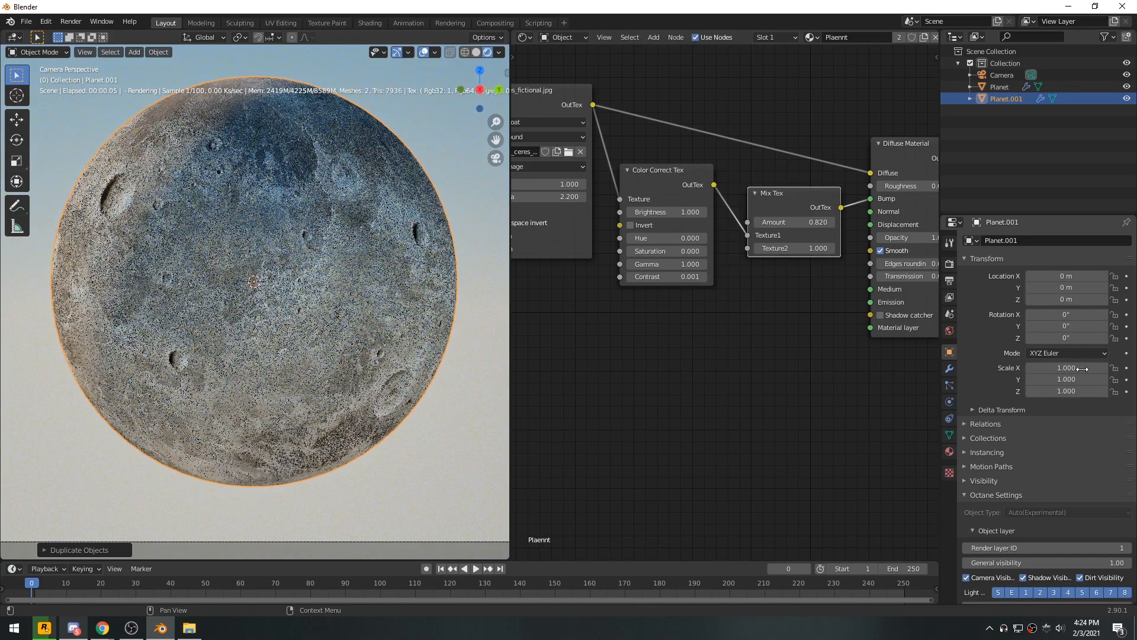
drag(1070, 367, 1069, 391)
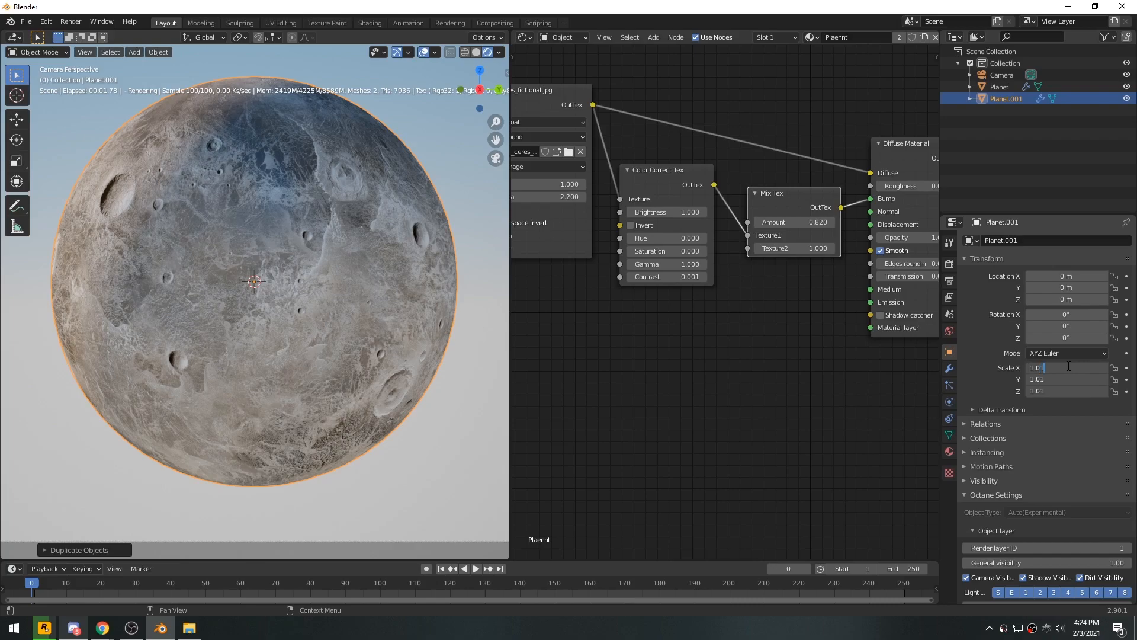
key(Return)
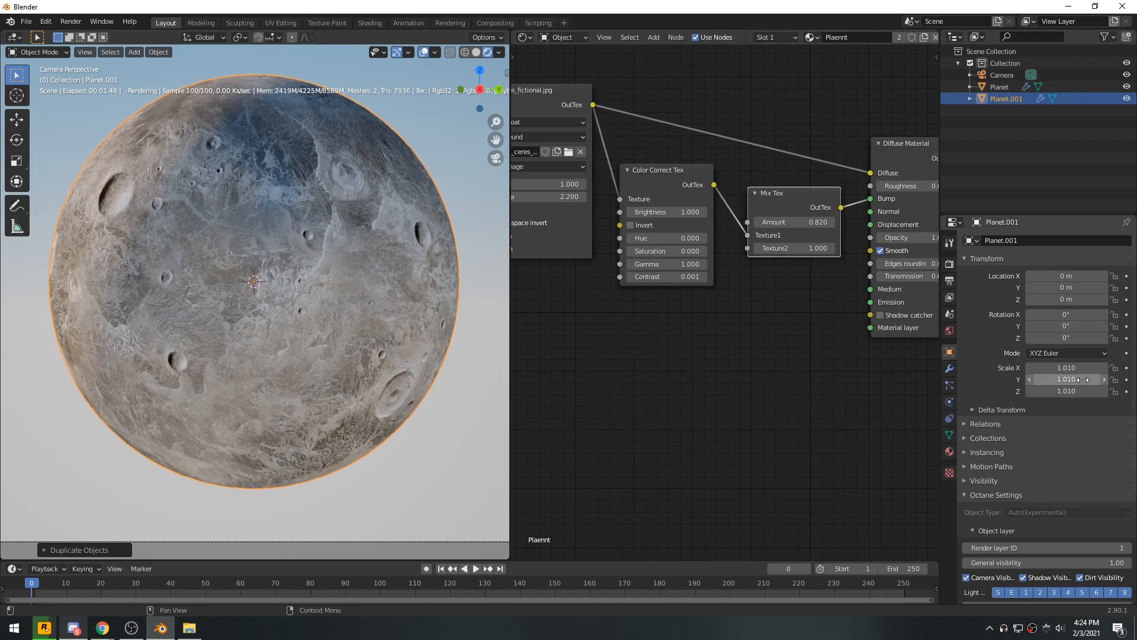
drag(1075, 368, 1074, 391)
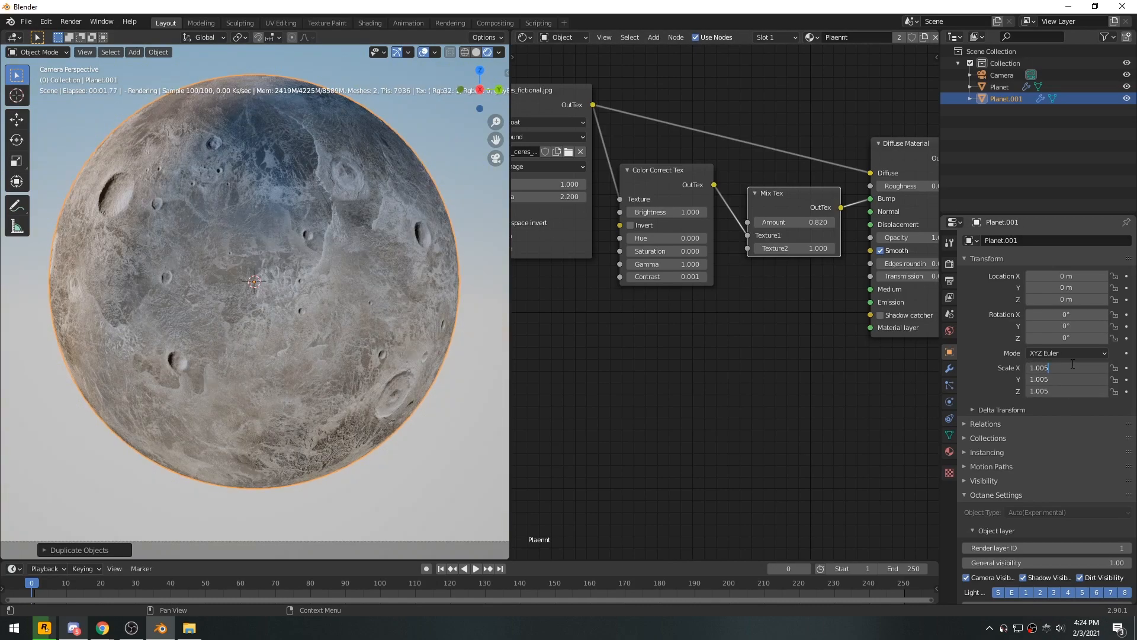
text(1.005)
key(Return)
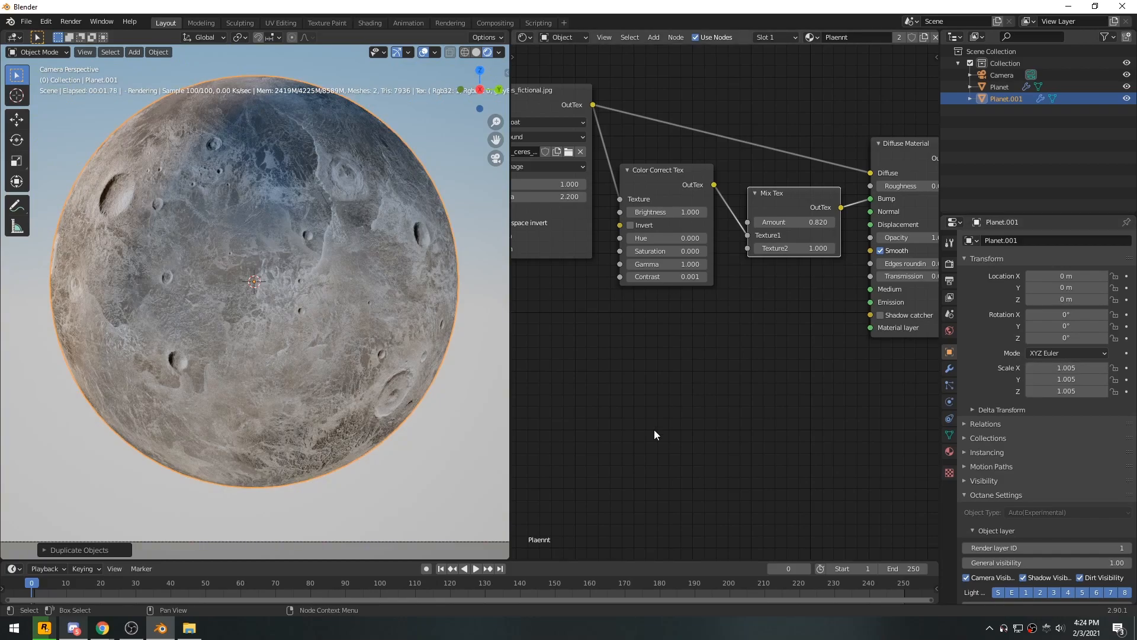
Make the duplicate sphere's material a single-user copy and rename it Clouds
scroll(663, 397, down, 2)
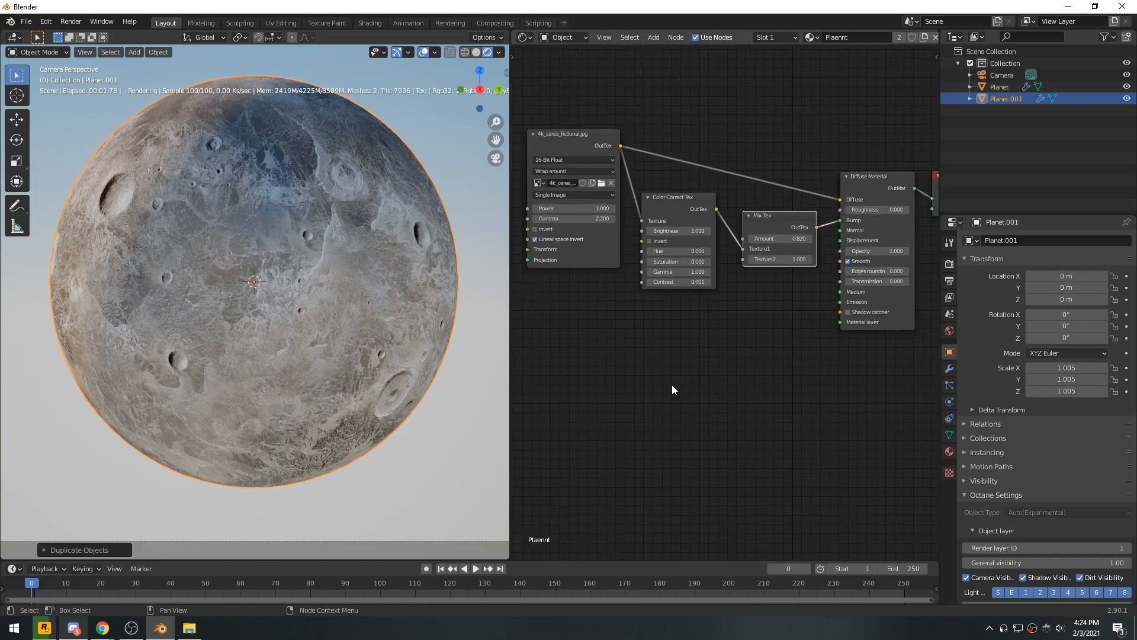
scroll(752, 358, down, 1)
middle_drag(644, 328, 654, 343)
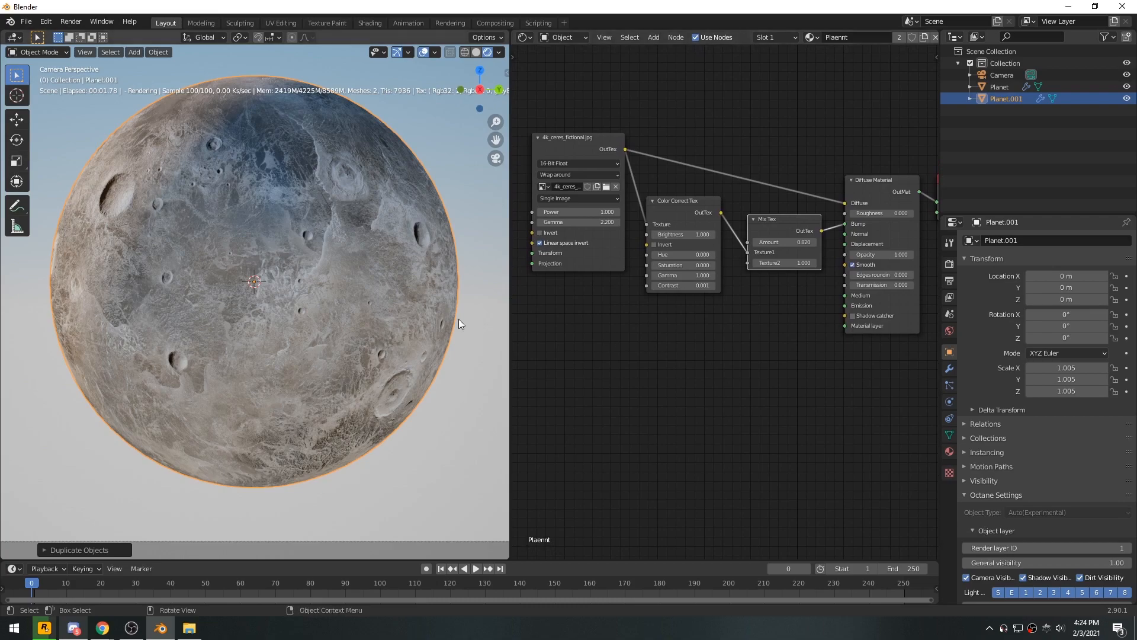
click(375, 243)
click(471, 273)
click(324, 269)
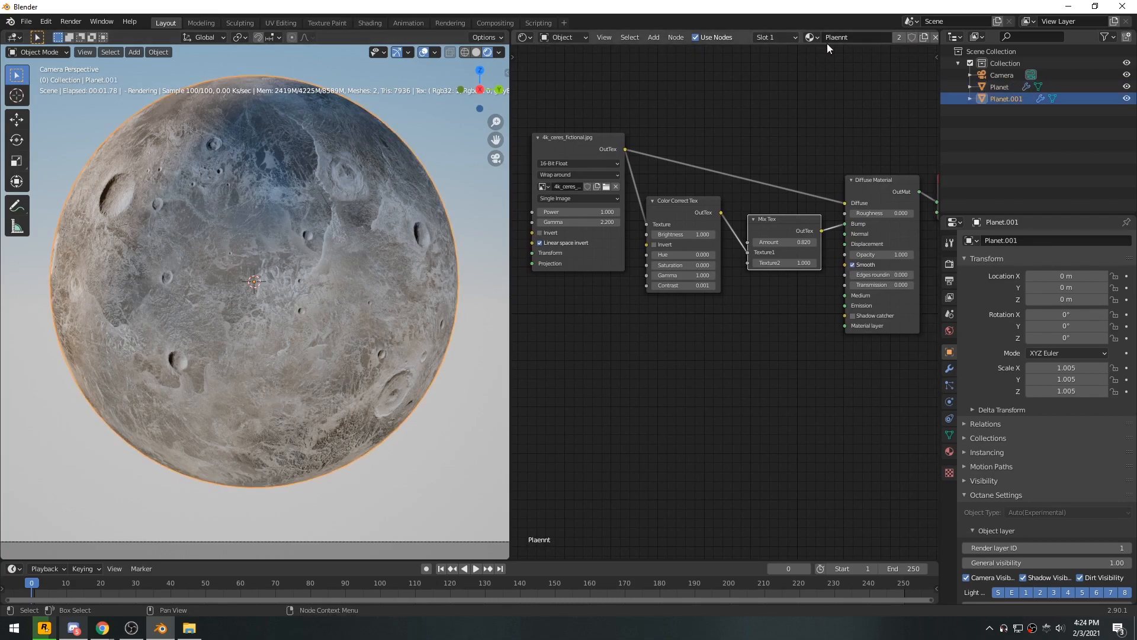
click(899, 38)
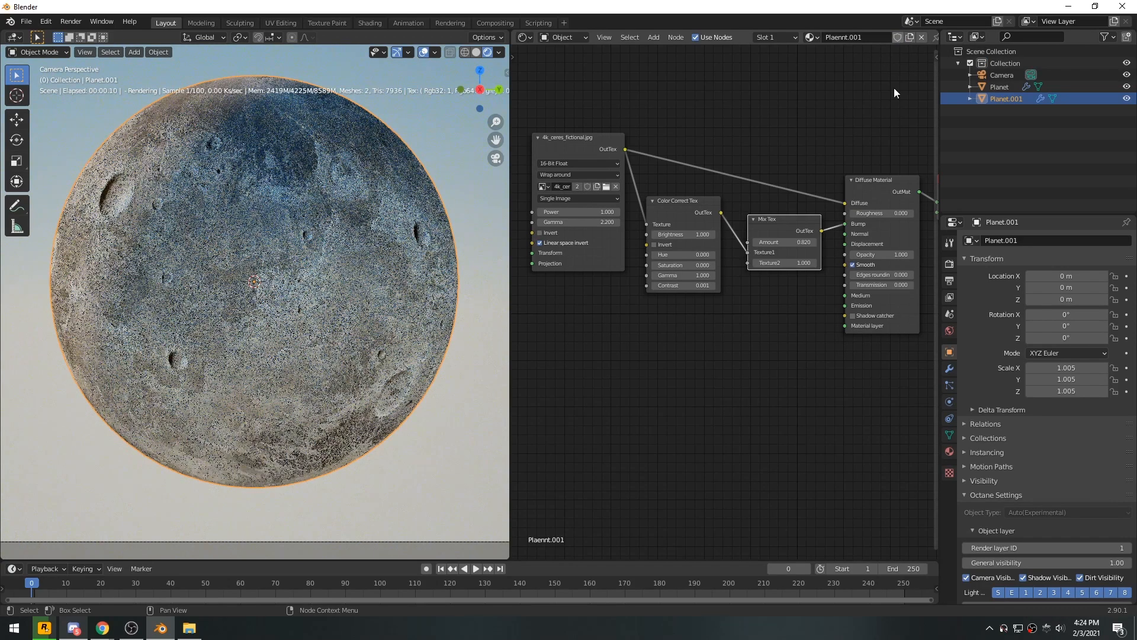
double_click(865, 37)
text(Clouds)
key(Return)
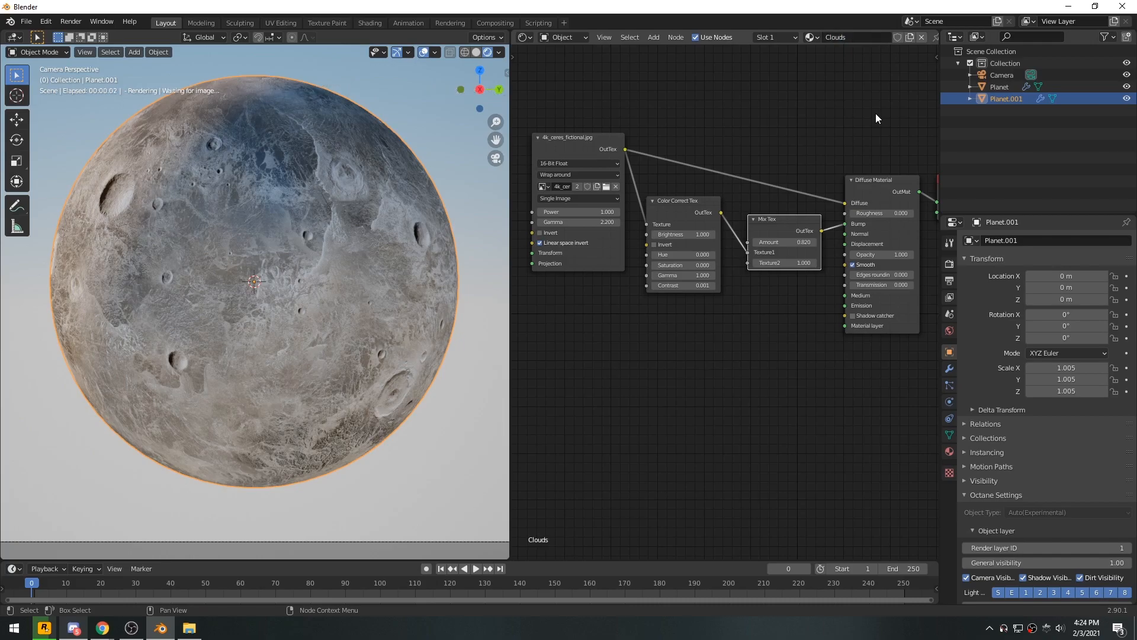
Rename the duplicate sphere object as Clouds
double_click(1001, 101)
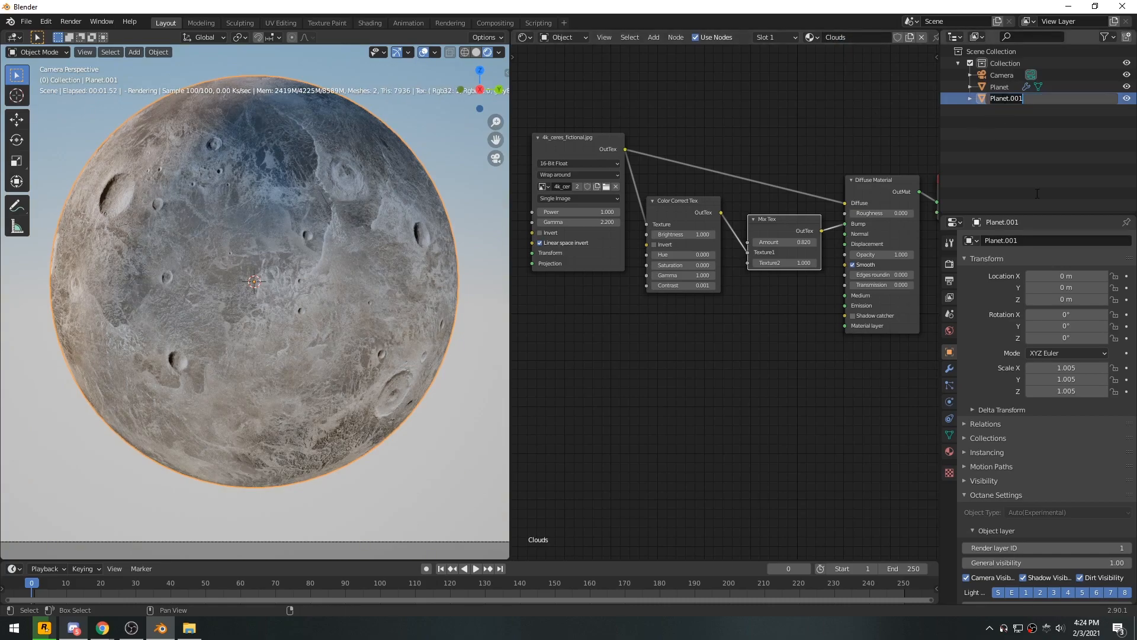
text(Clouds)
key(Return)
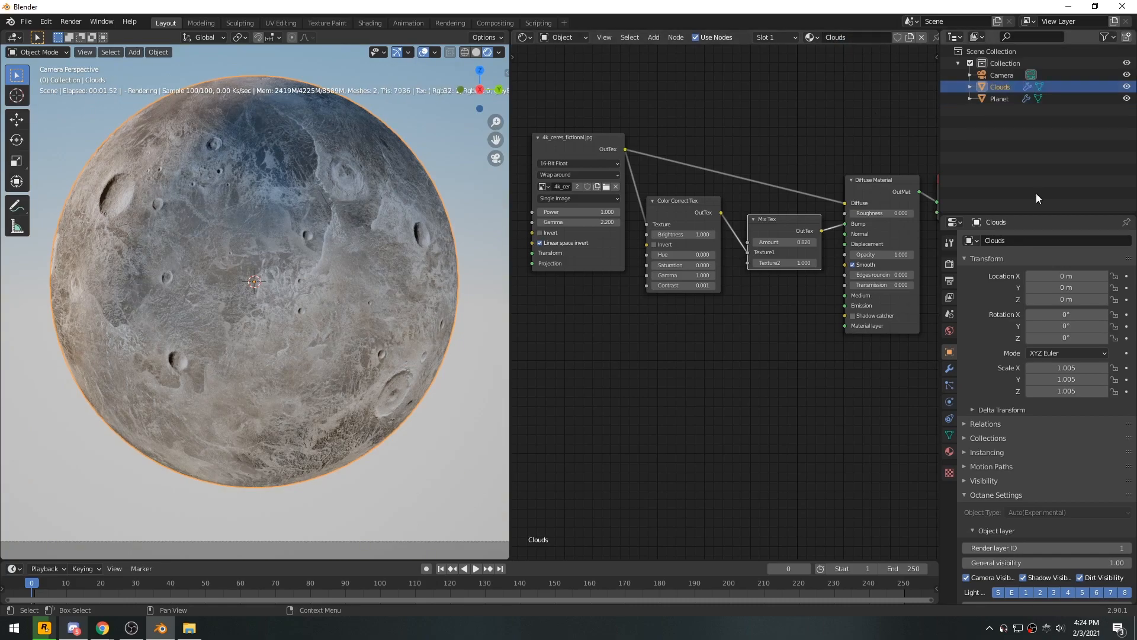
Delete the Ceres image, Color Correct Tex and Mix Tex nodes from the Clouds material
middle_drag(634, 145, 616, 136)
drag(560, 107, 746, 253)
key(Delete)
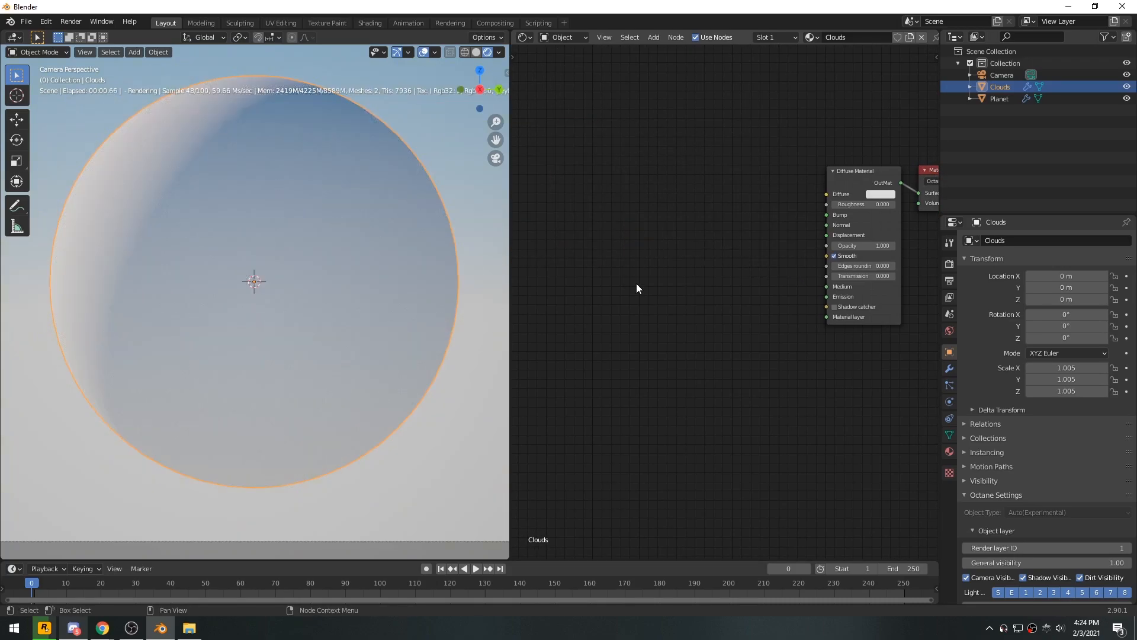
Bring earth_clouds.jpg from the pt15 folder into the Clouds material and connect it to the Diffuse Material's Opacity
click(197, 625)
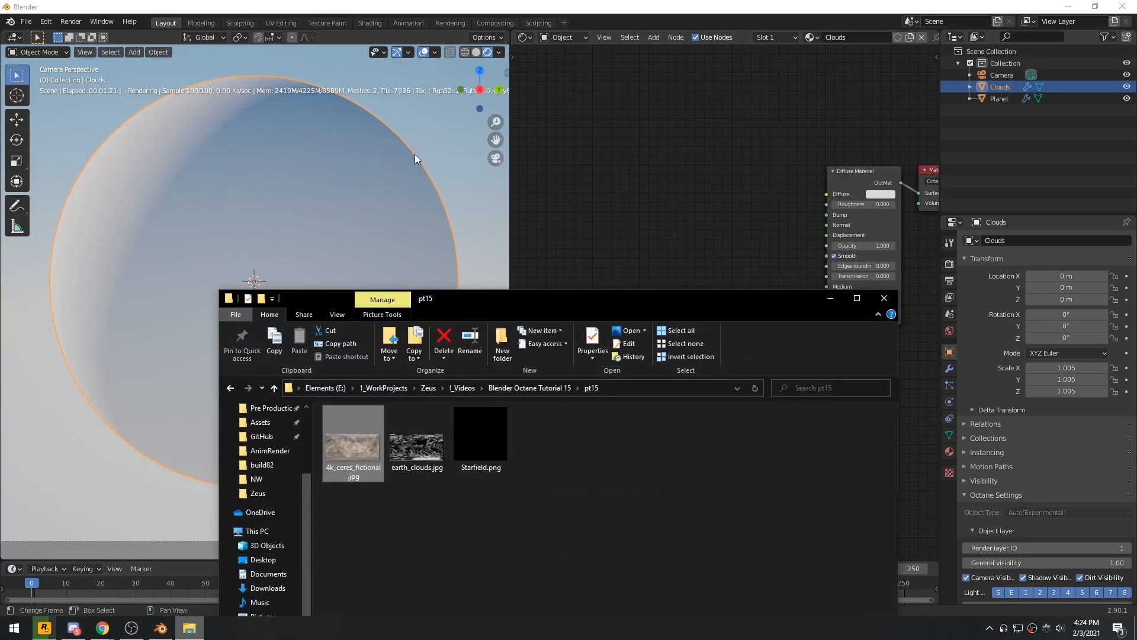
drag(508, 302, 403, 107)
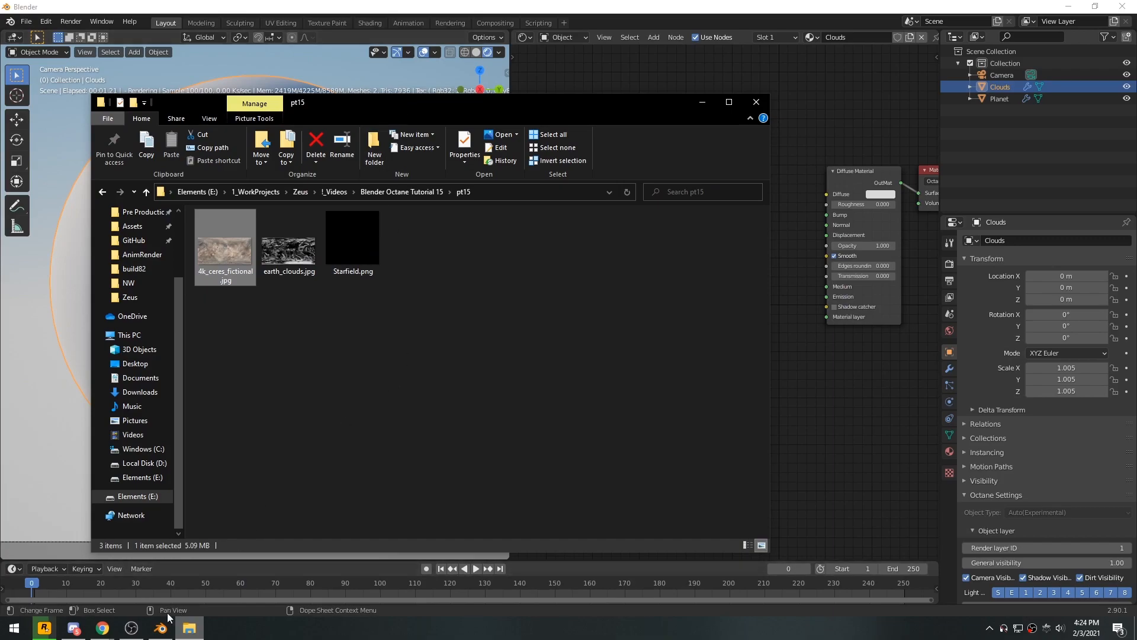
click(103, 628)
click(172, 597)
scroll(609, 401, up, 15)
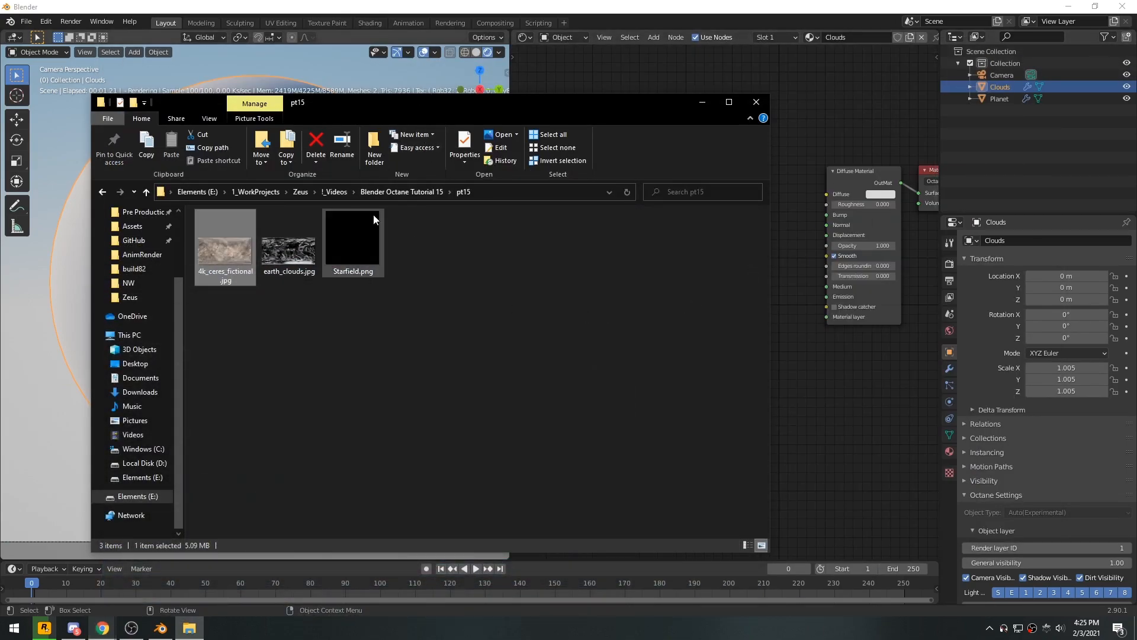
drag(453, 109, 596, 326)
drag(432, 465, 829, 247)
click(845, 318)
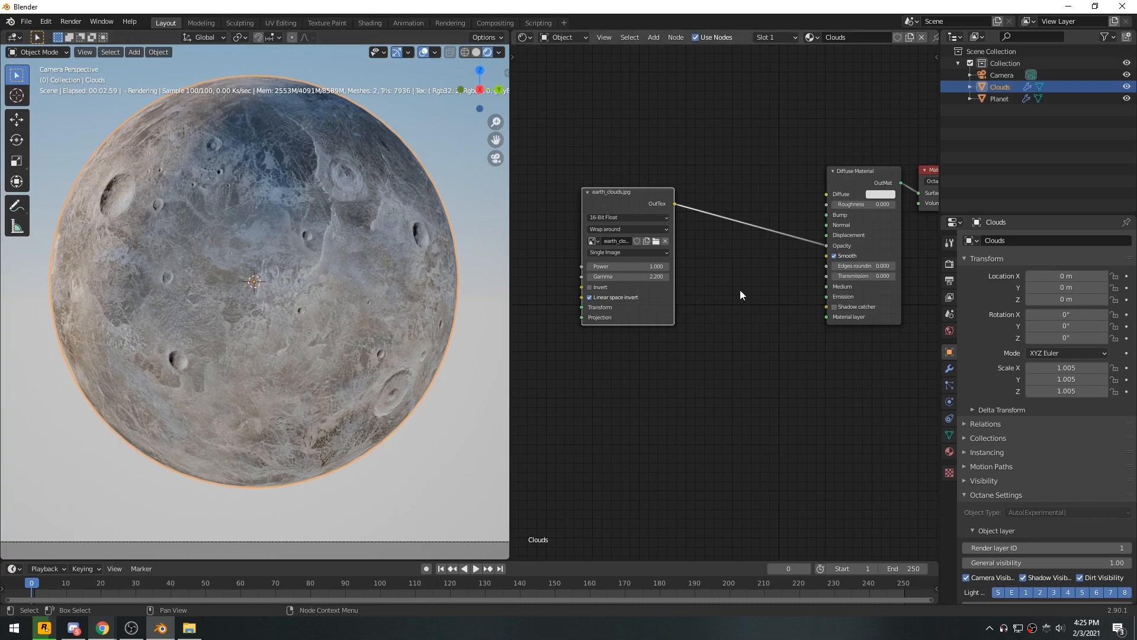
Try a Power of 0 on the earth_clouds image node and undo the change
click(638, 269)
text(0)
key(Return)
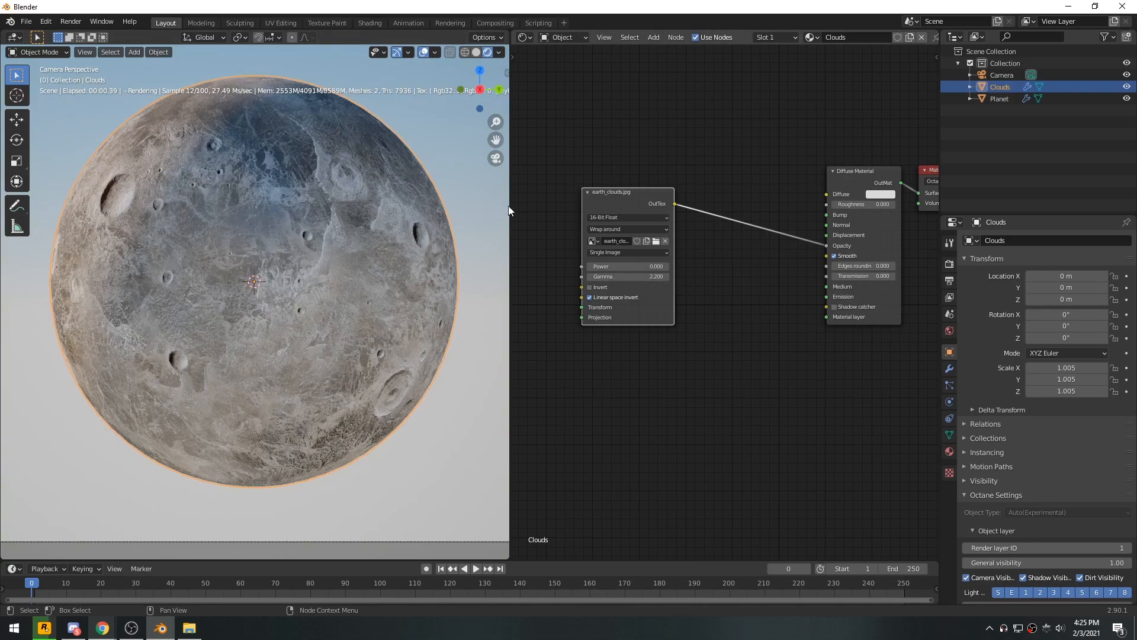
key(ctrl+z)
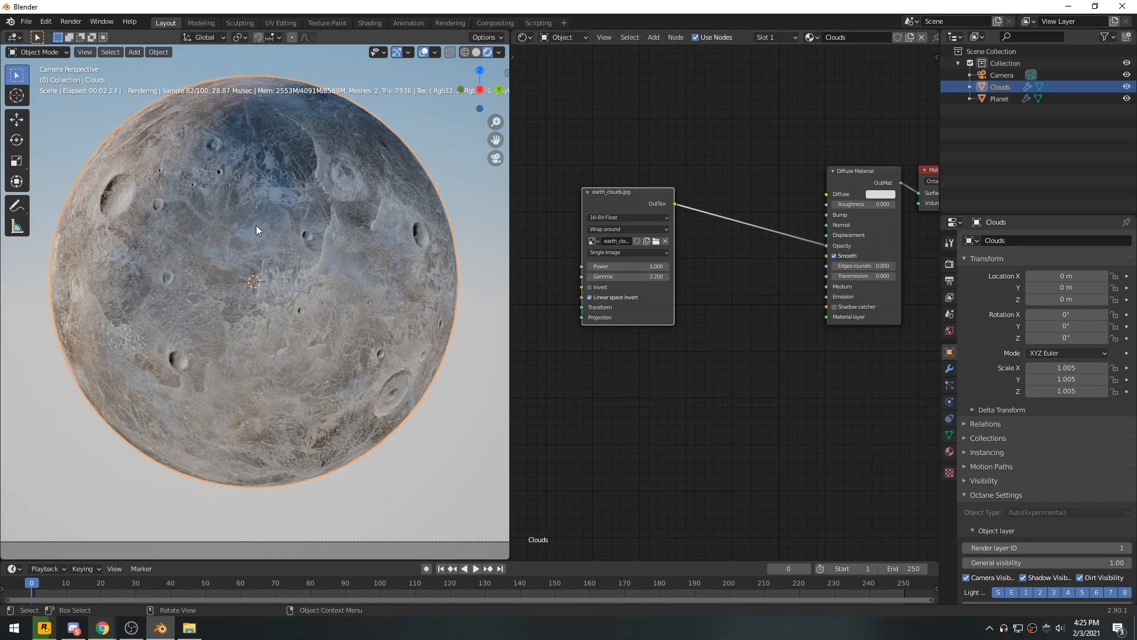
Move the earth_clouds image node farther from the Diffuse Material to make room between them
middle_drag(721, 285, 743, 319)
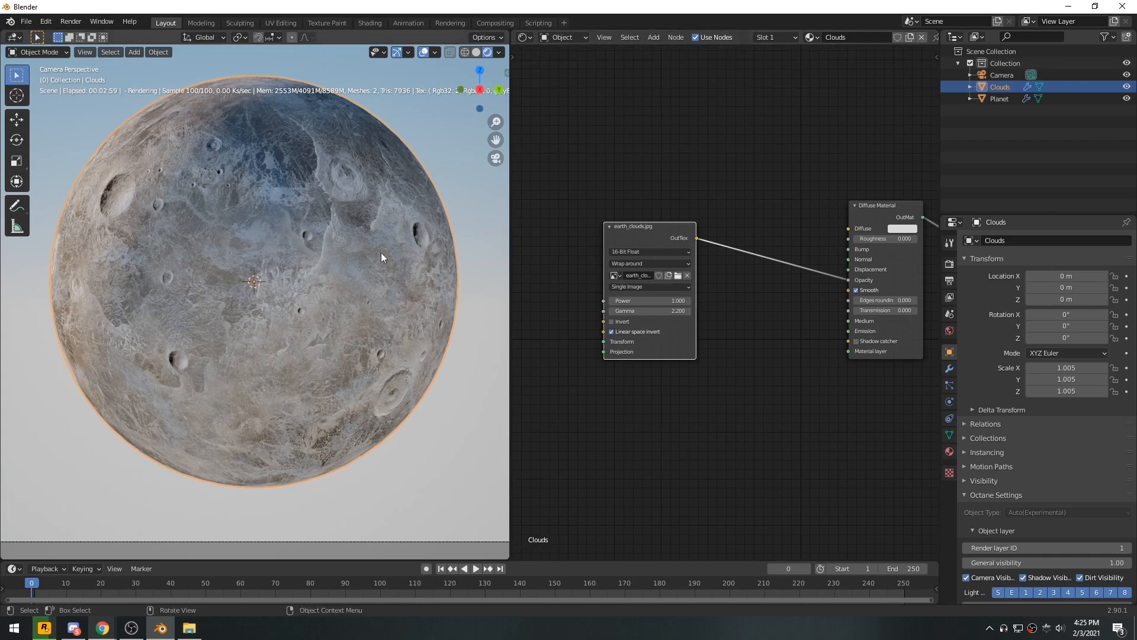
scroll(738, 341, up, 2)
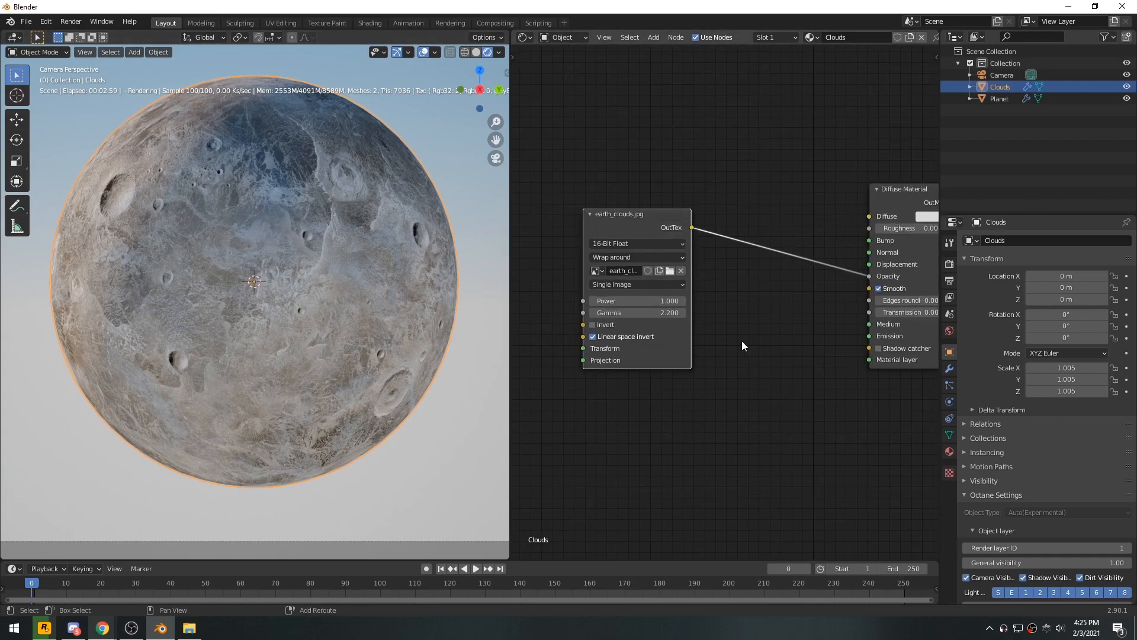
middle_drag(725, 273, 701, 269)
mouse_move(619, 187)
mouse_down()
mouse_move(662, 207)
mouse_move(624, 181)
mouse_up()
middle_drag(718, 234, 672, 186)
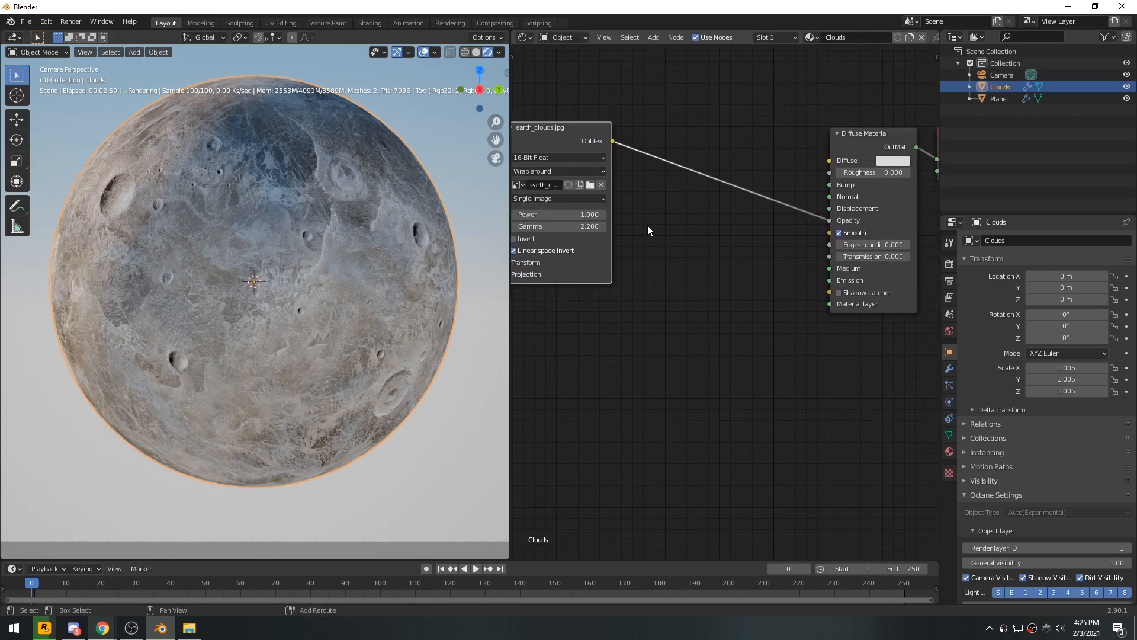
key(shift+a)
text(s)
text(col)
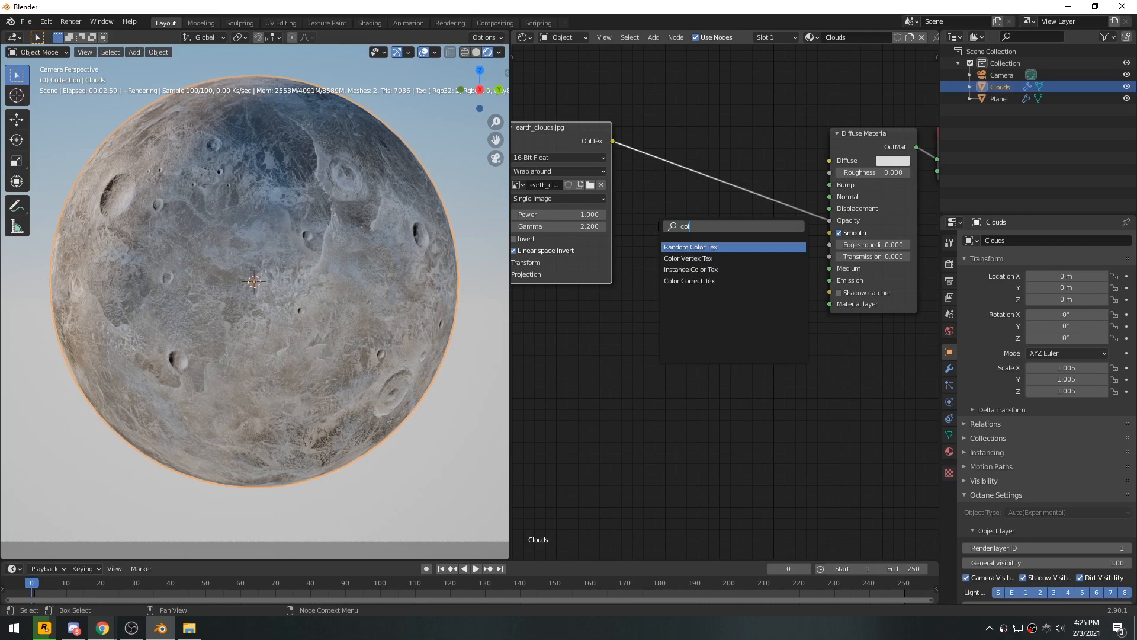
text(or)
key(Down)
key(Down)
key(Down)
key(Return)
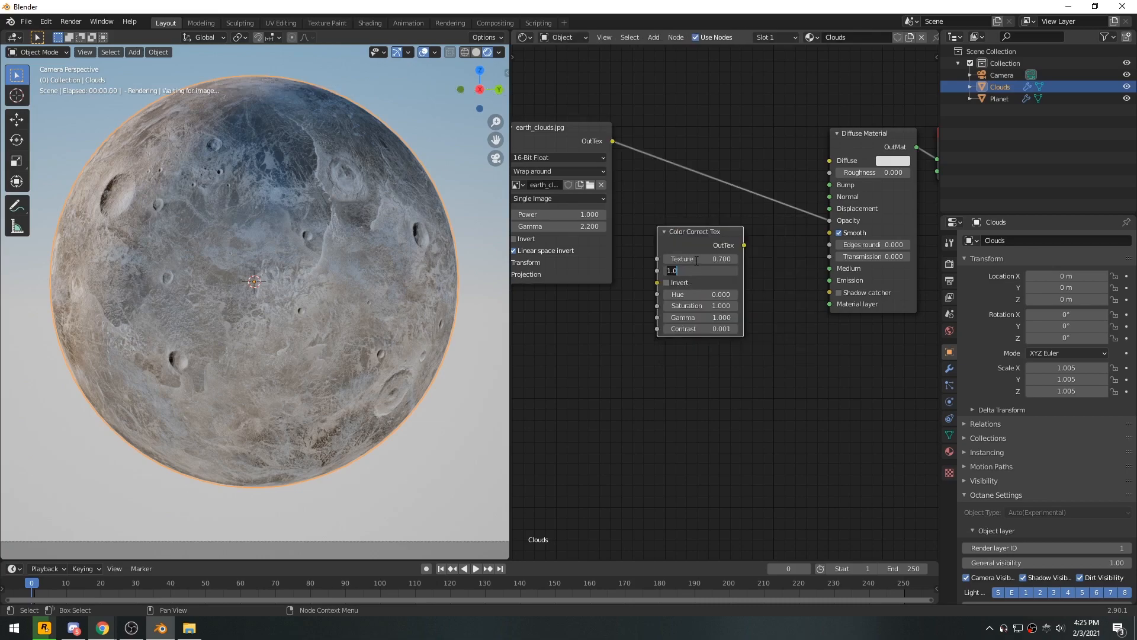
key(s)
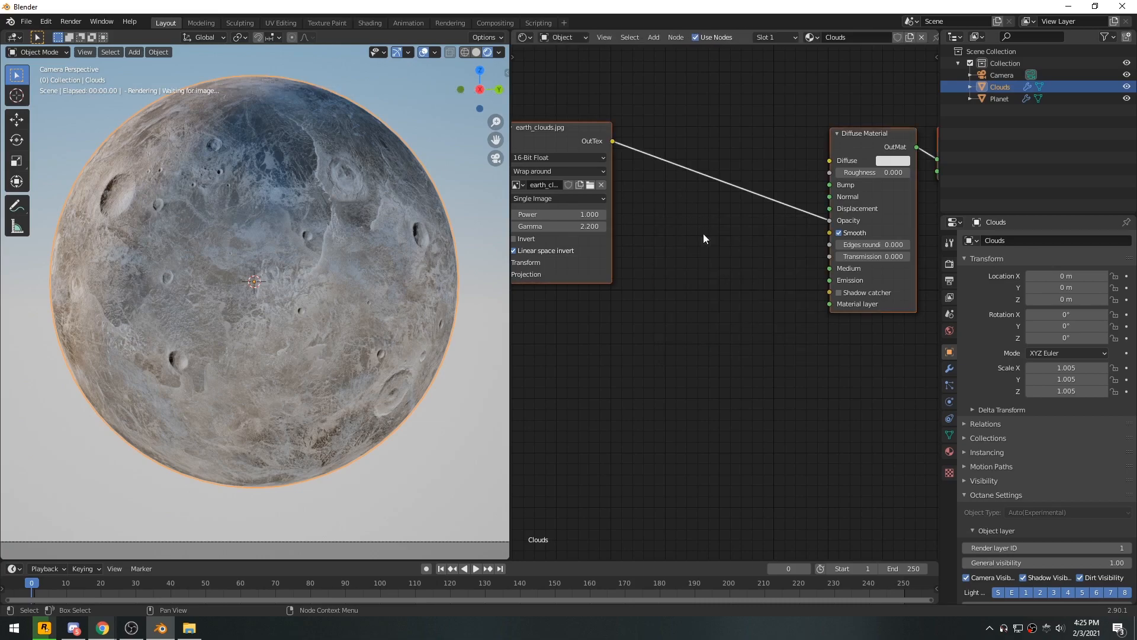
key(Escape)
Add a Color Correct Tex node fed by the earth_clouds image, with Saturation 0, and arrange both nodes clear of the Diffuse Material
key(shift+a)
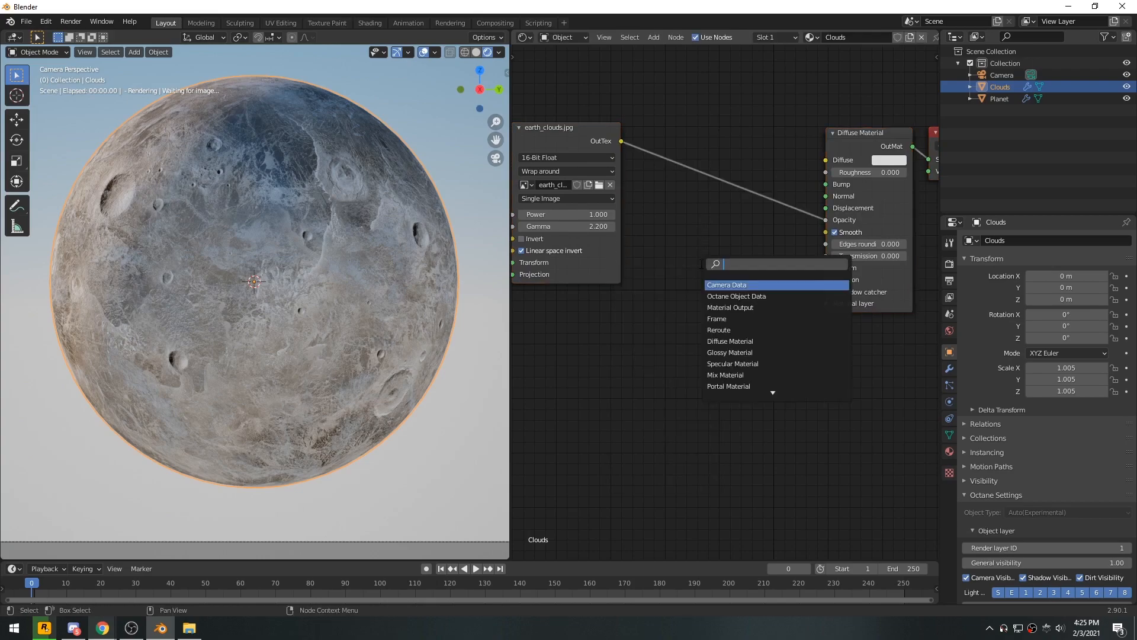
text(color)
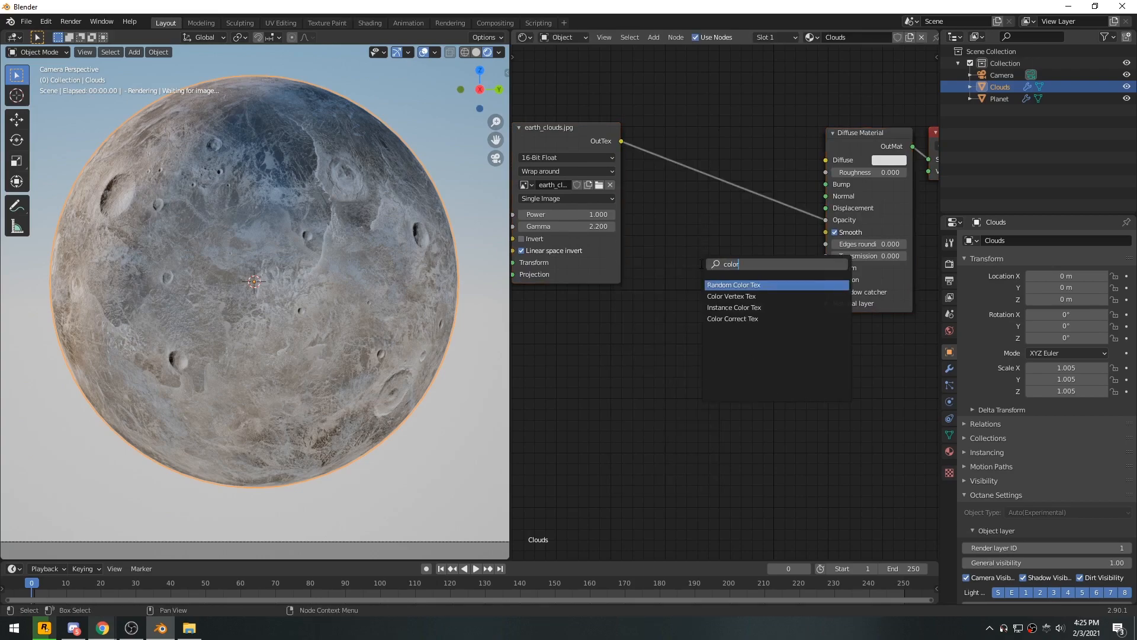
key(Down)
key(Down)
key(Down)
key(Return)
click(685, 251)
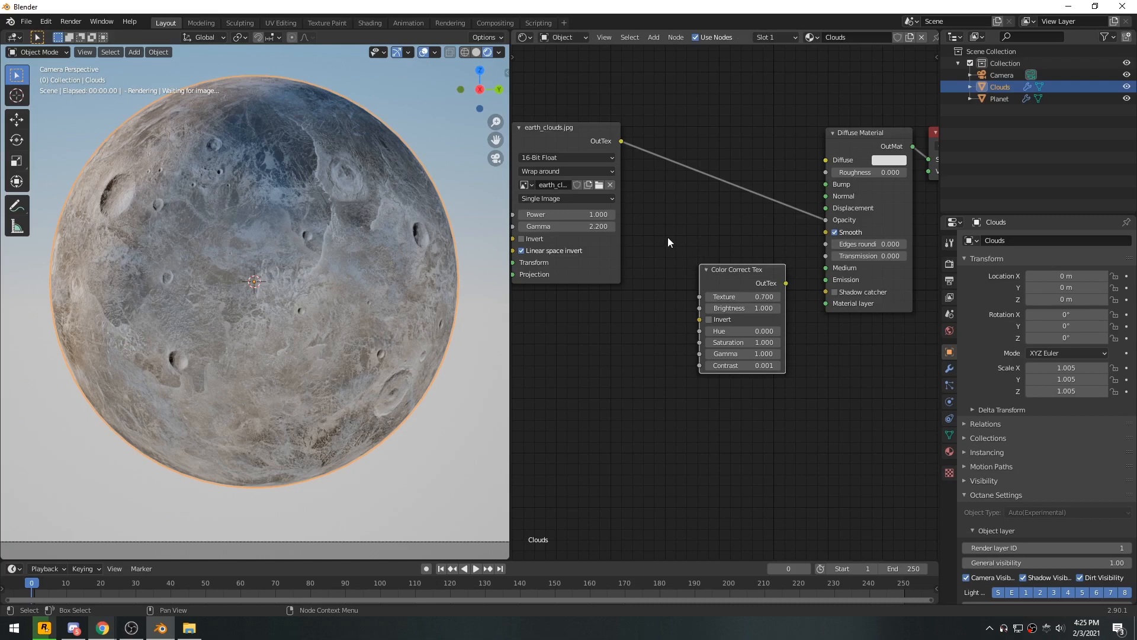
drag(621, 140, 705, 239)
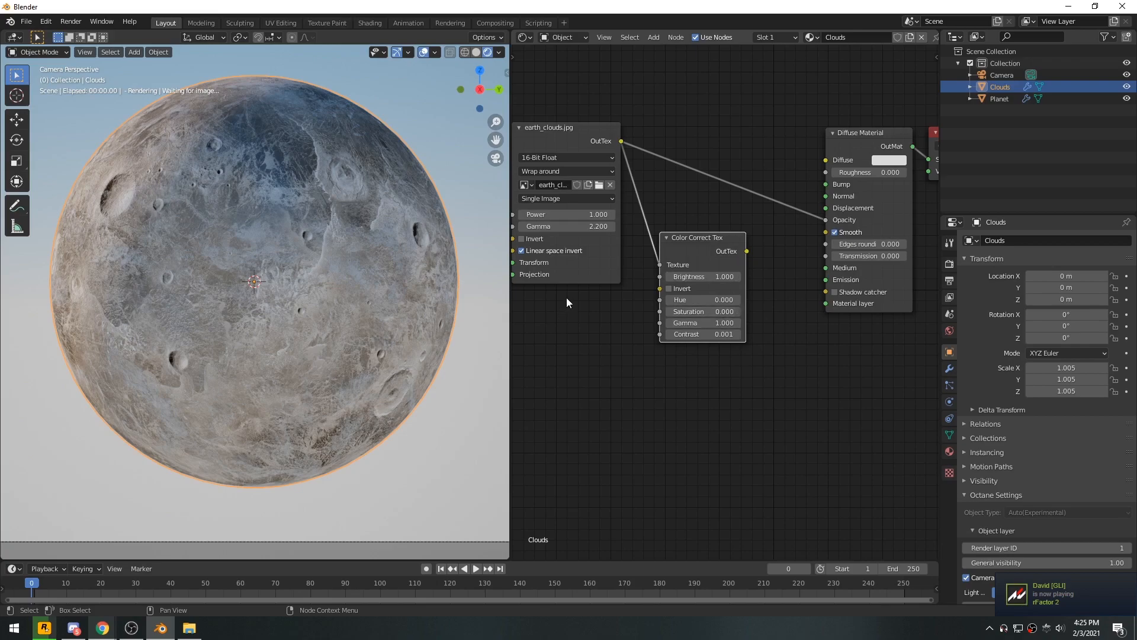
drag(697, 240, 672, 192)
drag(607, 96, 659, 201)
drag(659, 201, 609, 201)
Add a Mix Tex node and connect the Color Correct Tex output to its Texture1 input
click(737, 253)
key(shift+a)
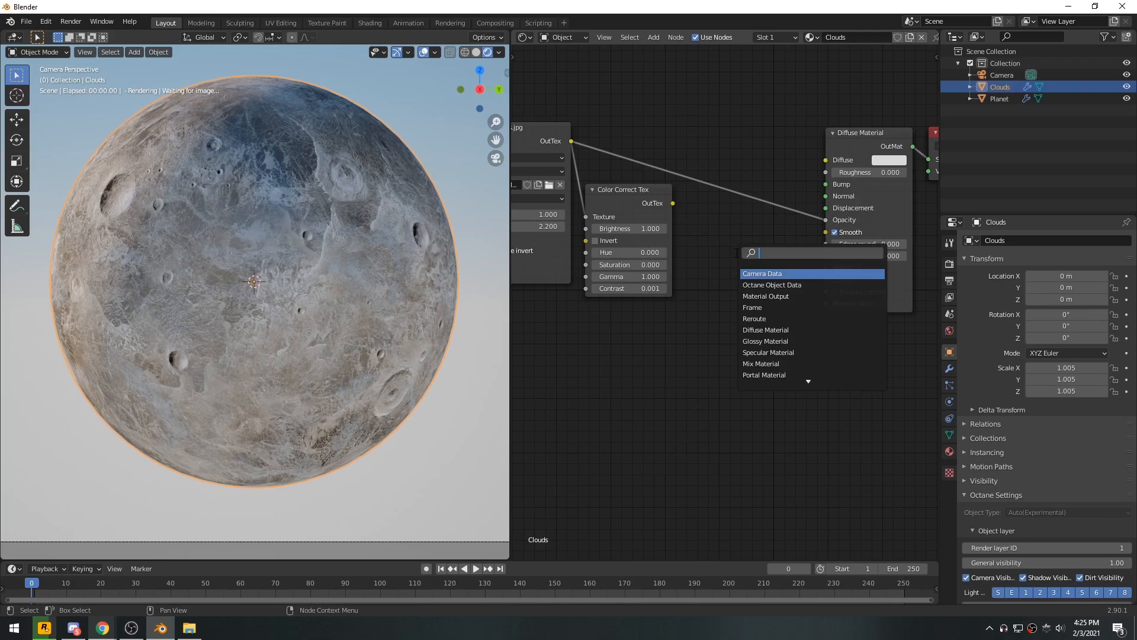
text(mix)
key(Down)
key(Down)
key(Return)
click(703, 267)
drag(674, 203, 710, 265)
Connect the Mix Tex output to the Bump input of the Clouds Diffuse Material
drag(762, 225, 799, 258)
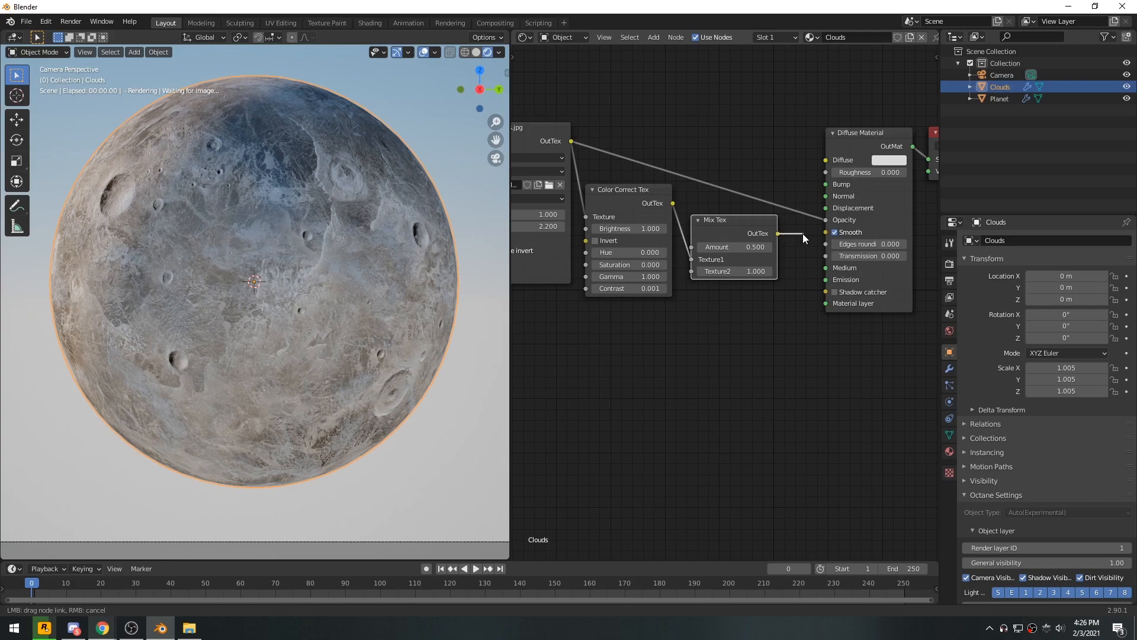
drag(805, 237, 826, 184)
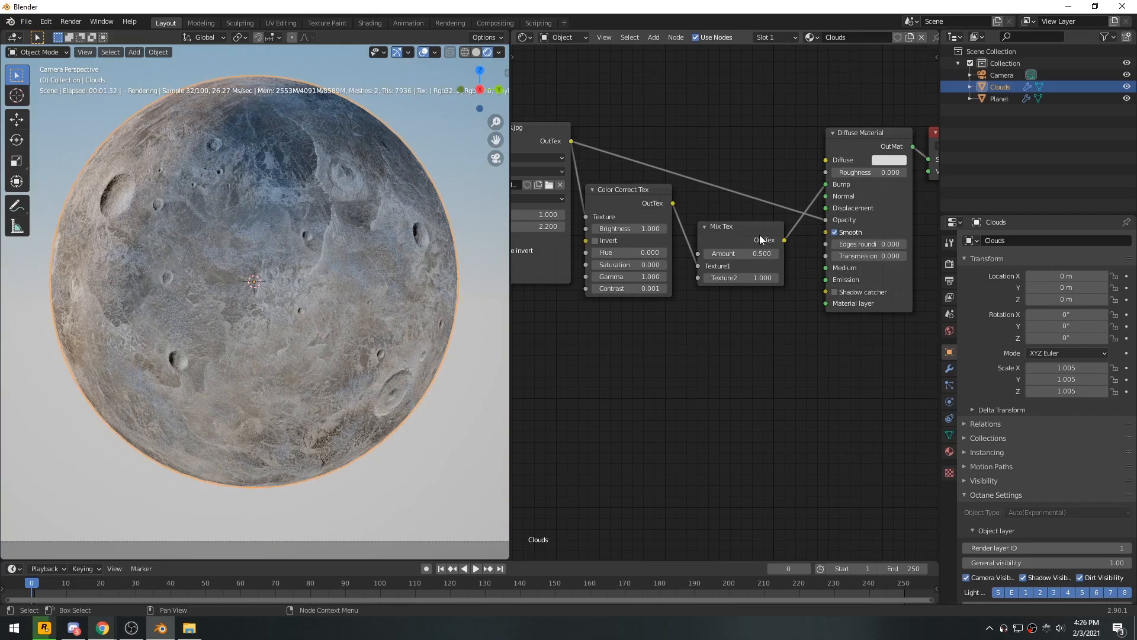
drag(760, 235, 763, 226)
Inspect the cloud surface up close and set the Mix Tex Amount to 0.710 for the clouds' bump
scroll(357, 254, up, 8)
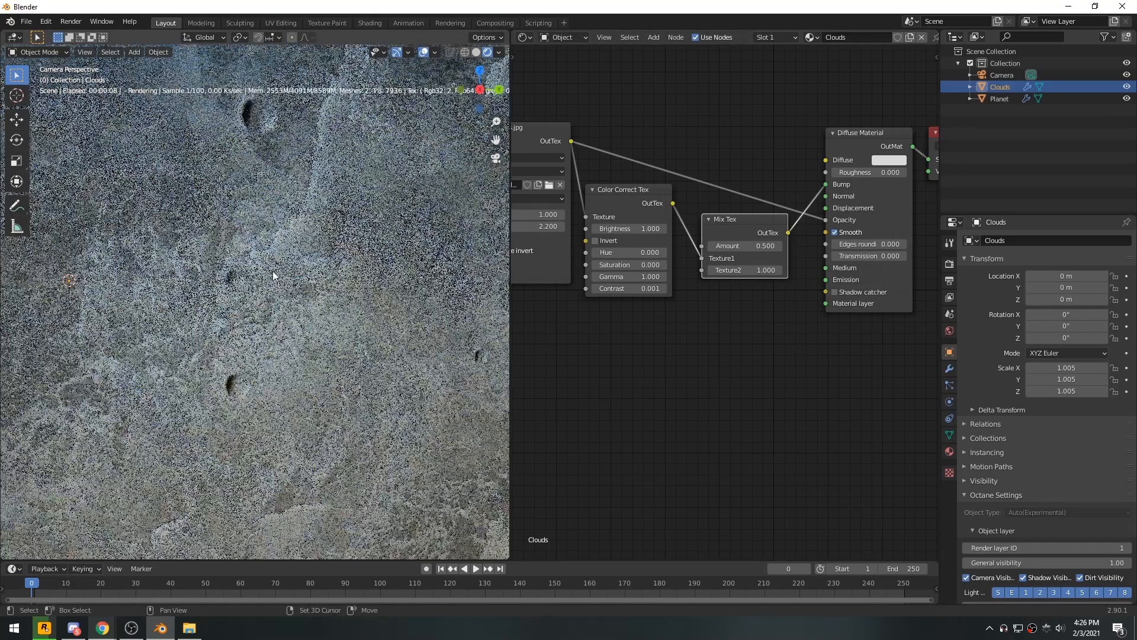
shift+middle_drag(185, 261, 362, 373)
shift+middle_drag(259, 101, 276, 354)
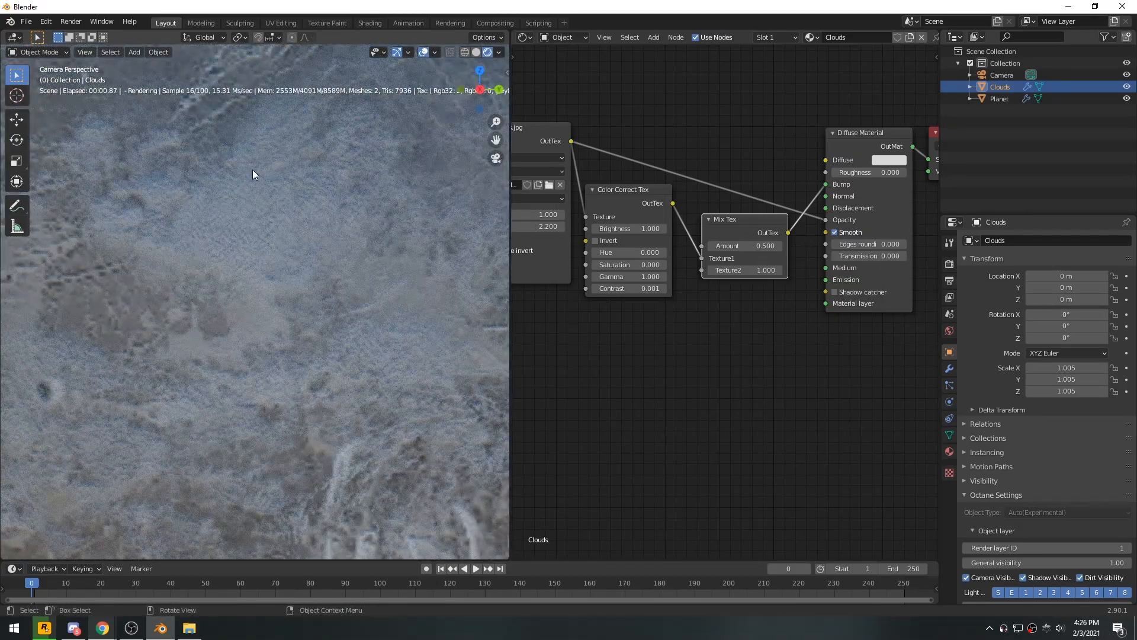
mouse_move(752, 245)
mouse_down()
mouse_move(782, 245)
mouse_move(764, 245)
mouse_up()
scroll(346, 332, down, 8)
scroll(443, 385, down, 2)
shift+middle_drag(434, 347, 414, 327)
click(449, 324)
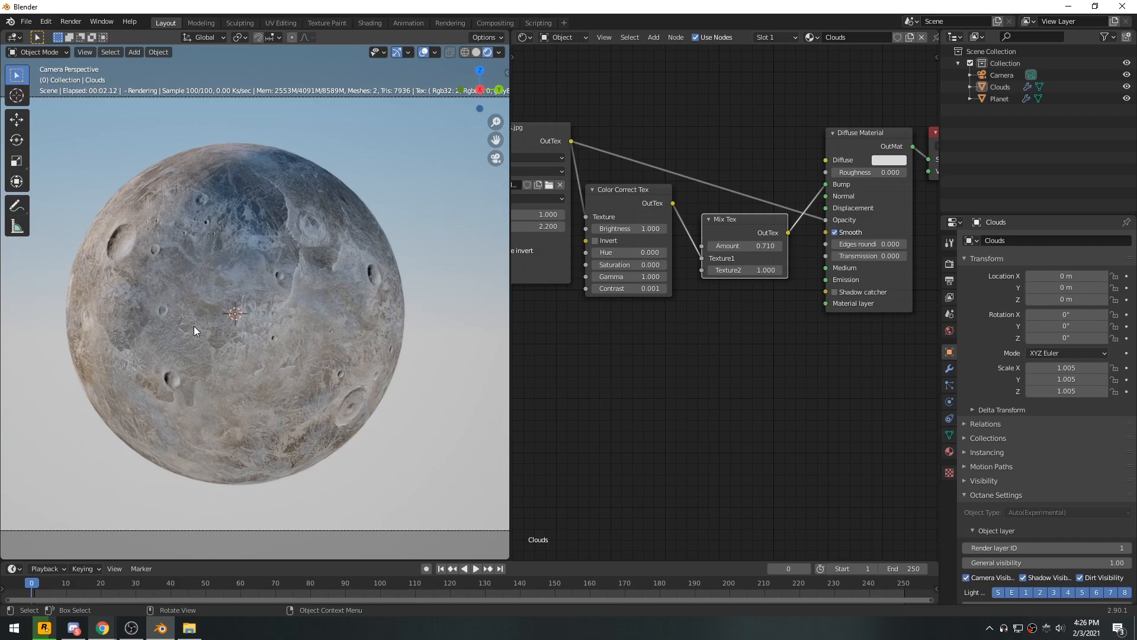
Set the Power of the world's daylight environment to 0
middle_drag(363, 336, 302, 302)
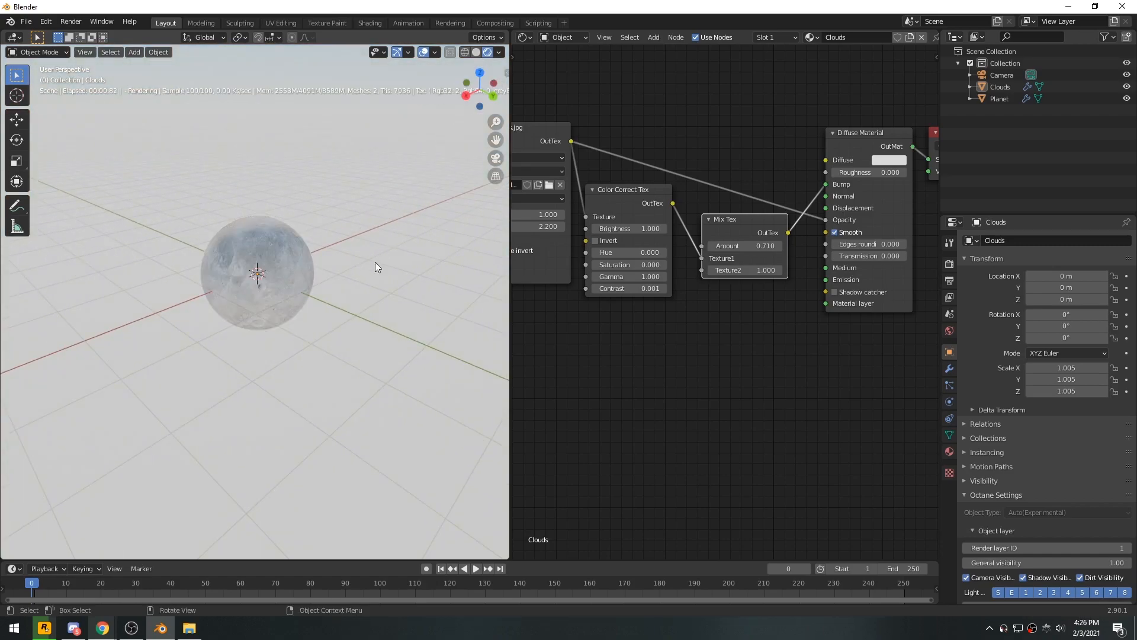
click(949, 331)
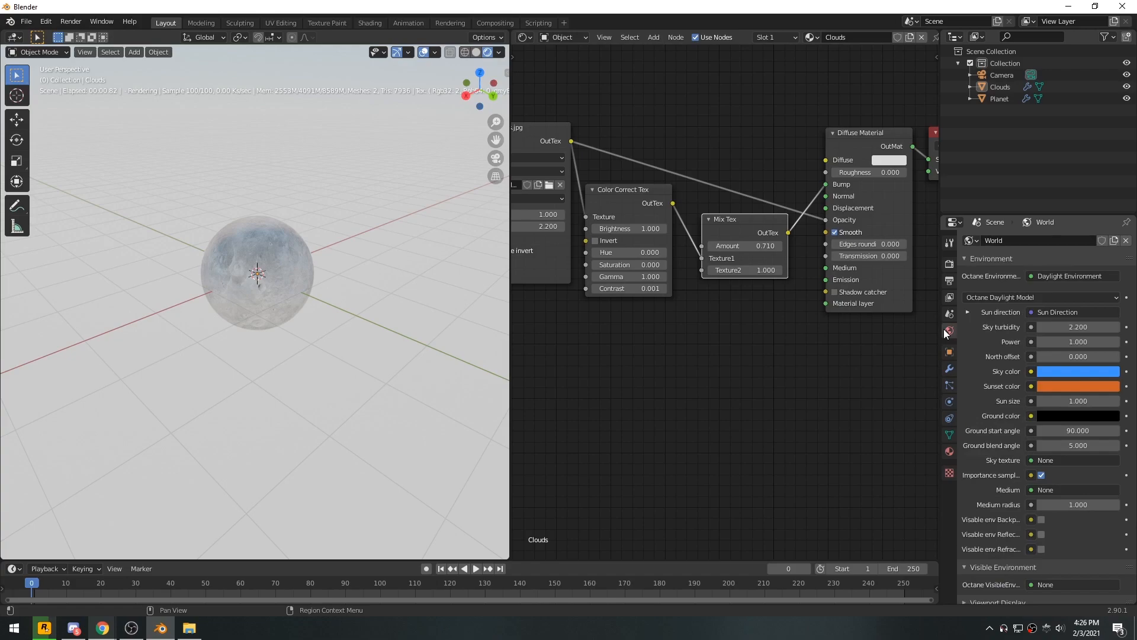
double_click(1061, 342)
text(0)
key(Return)
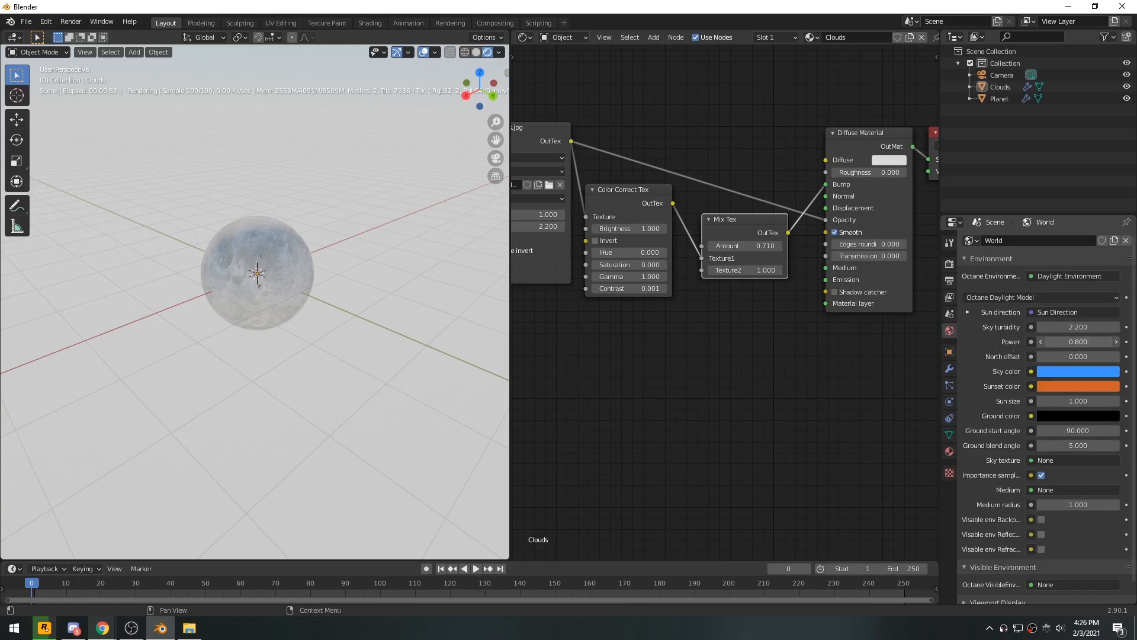
Add an area light to the scene at the planet's centre
scroll(290, 327, up, 2)
shift+middle_drag(297, 289, 301, 311)
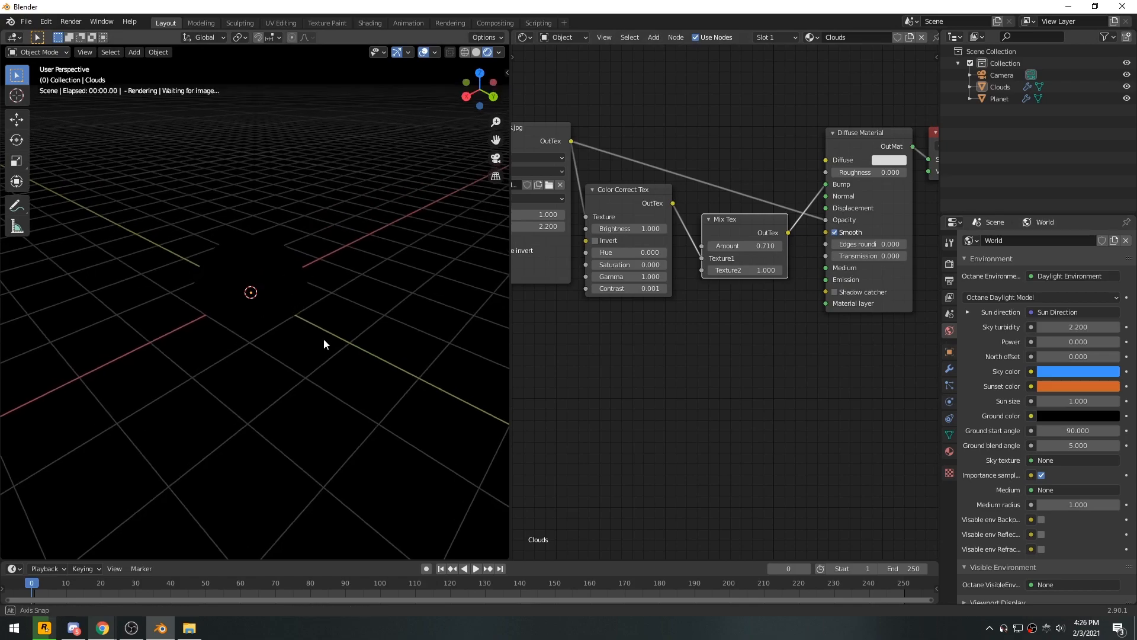
key(shift+a)
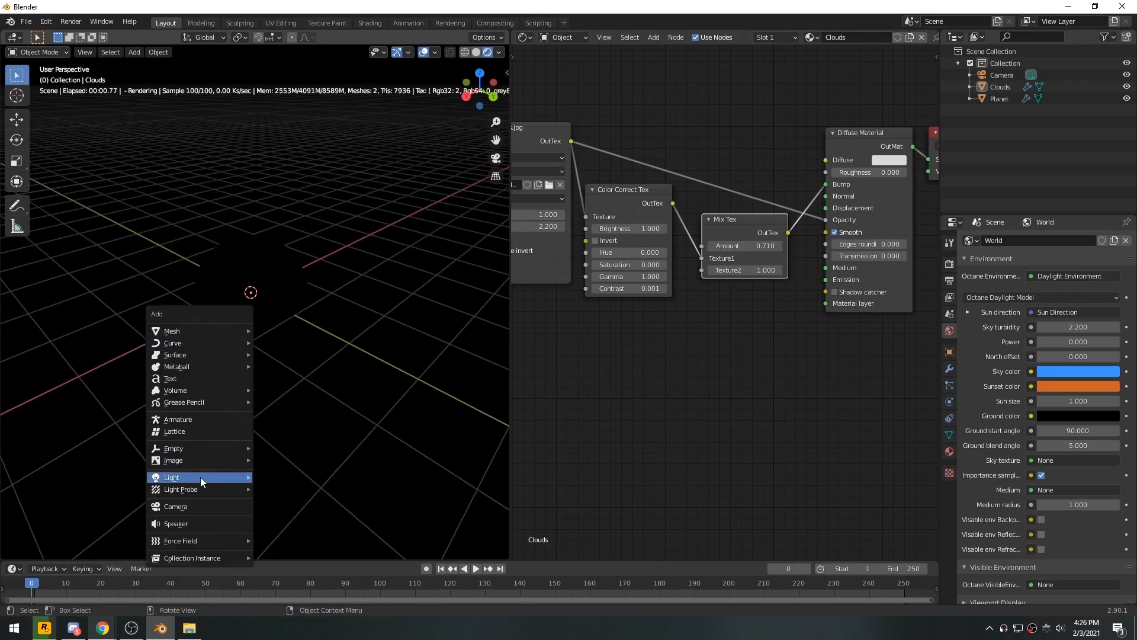
mouse_move(200, 477)
click(307, 517)
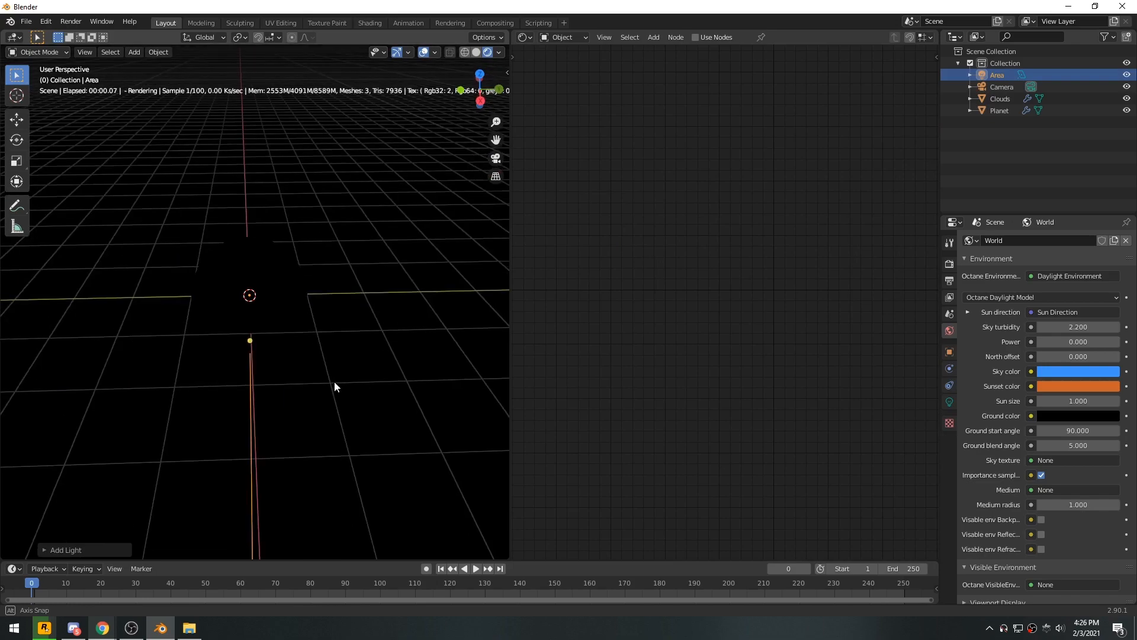
Enable shader nodes for the area light
click(949, 403)
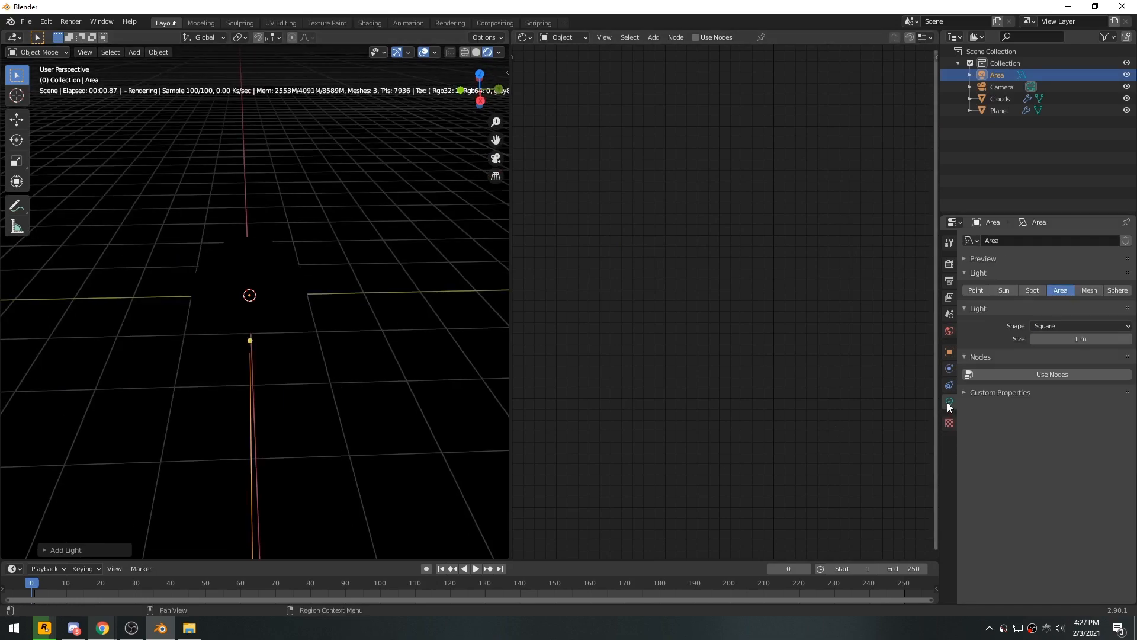
click(1029, 377)
middle_drag(695, 300, 628, 294)
Add a Black Body Emission node, connect it to the light's Diffuse Material Emission, and enable Surface brightness
key(shift+a)
click(646, 240)
text(black)
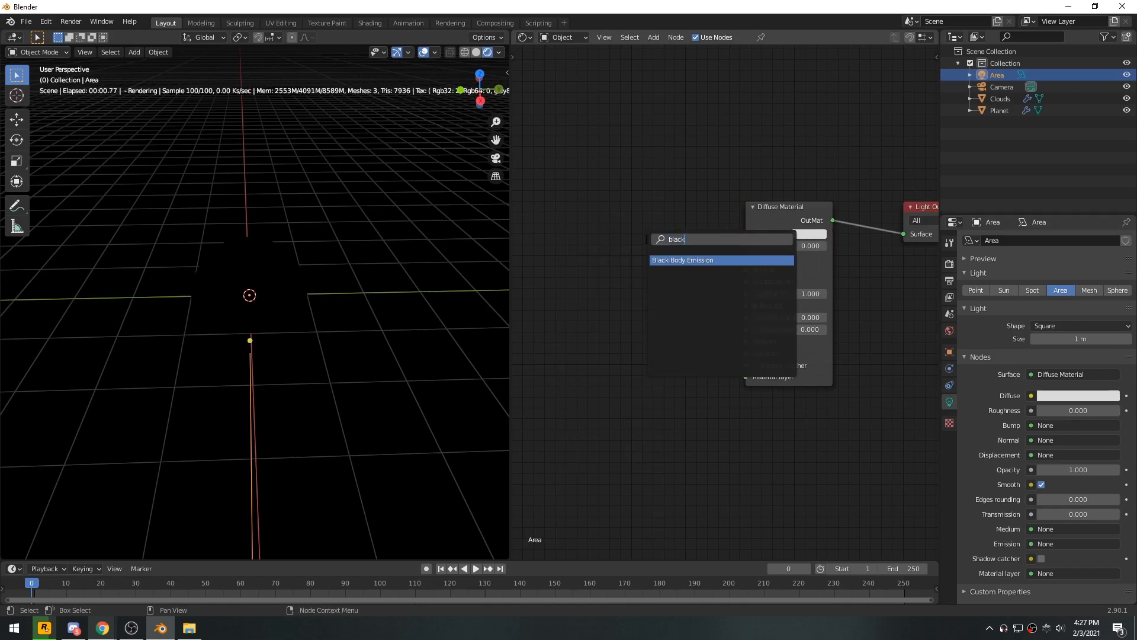
key(Return)
click(627, 226)
drag(715, 234, 711, 209)
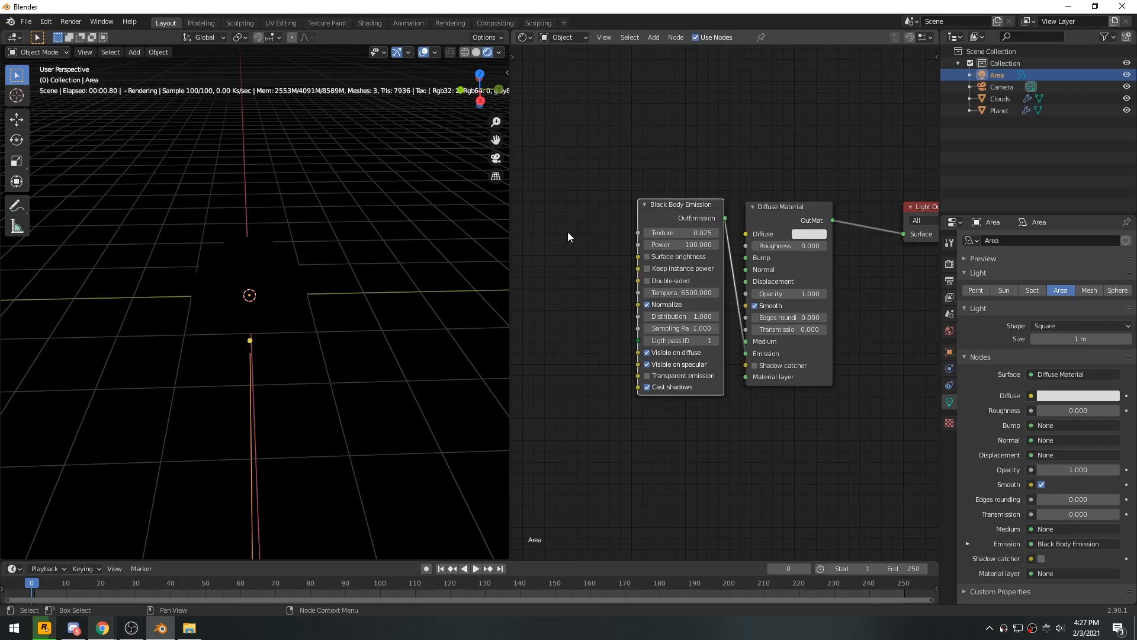
click(647, 257)
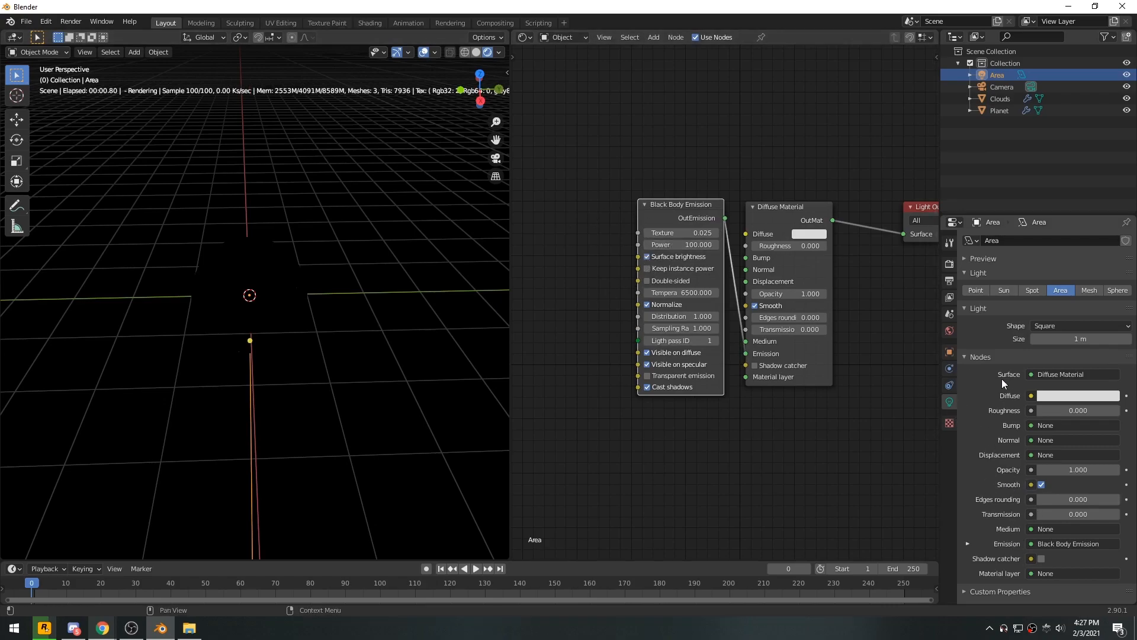
Enlarge the area light to about 5.33 m and add a Damped Track constraint to it
mouse_move(1065, 339)
mouse_down()
mouse_move(1108, 339)
mouse_move(1077, 339)
mouse_up()
scroll(407, 433, down, 5)
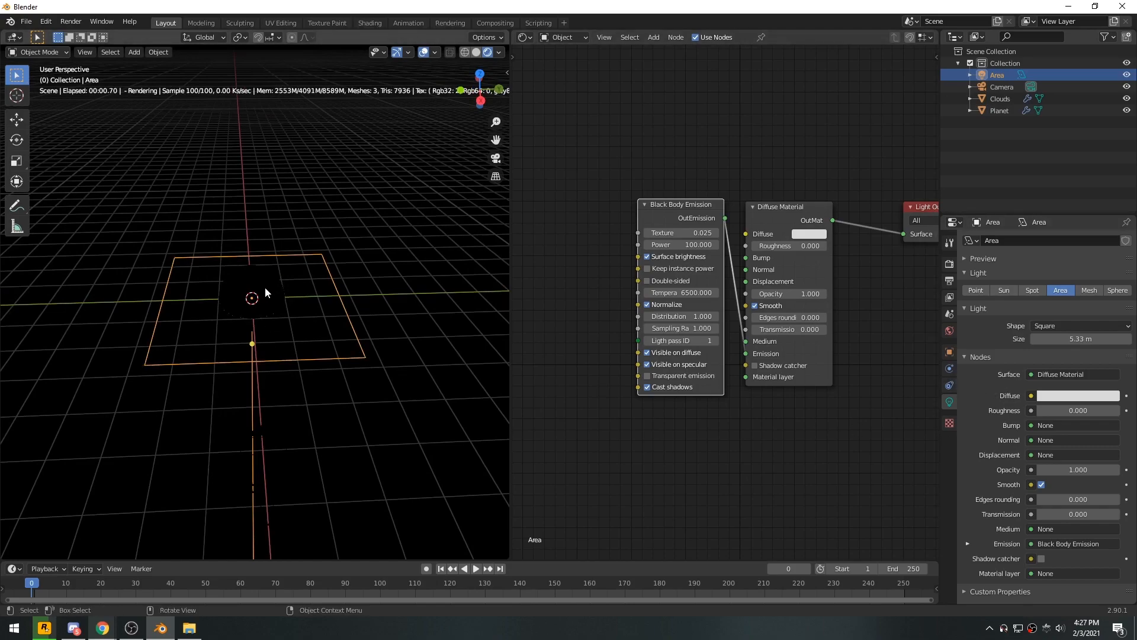
click(950, 386)
click(1008, 240)
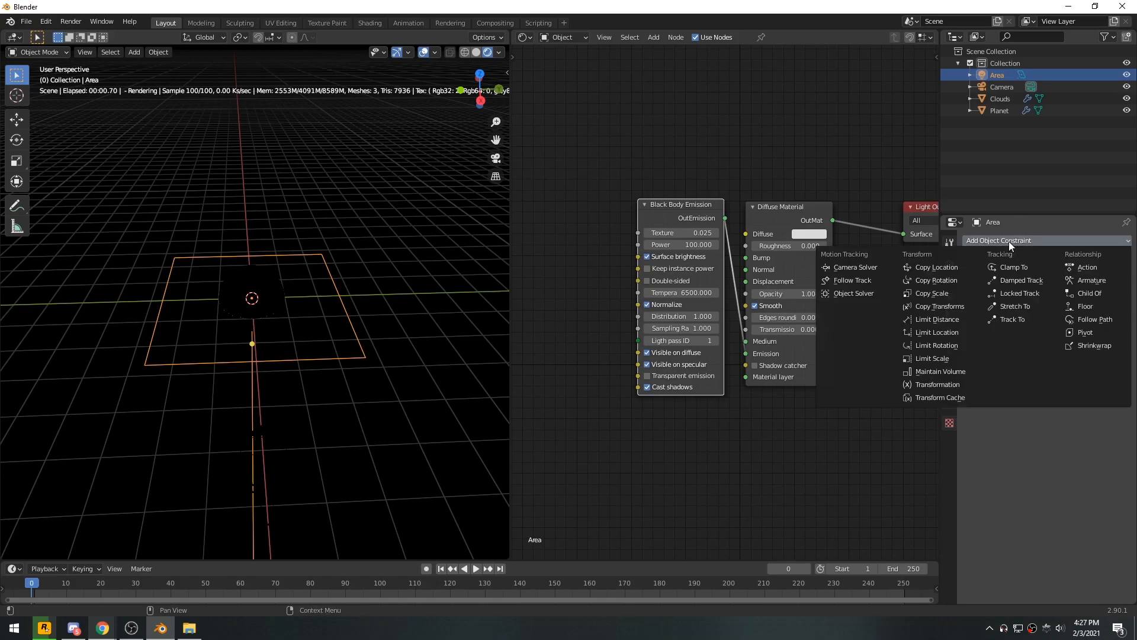
click(1021, 280)
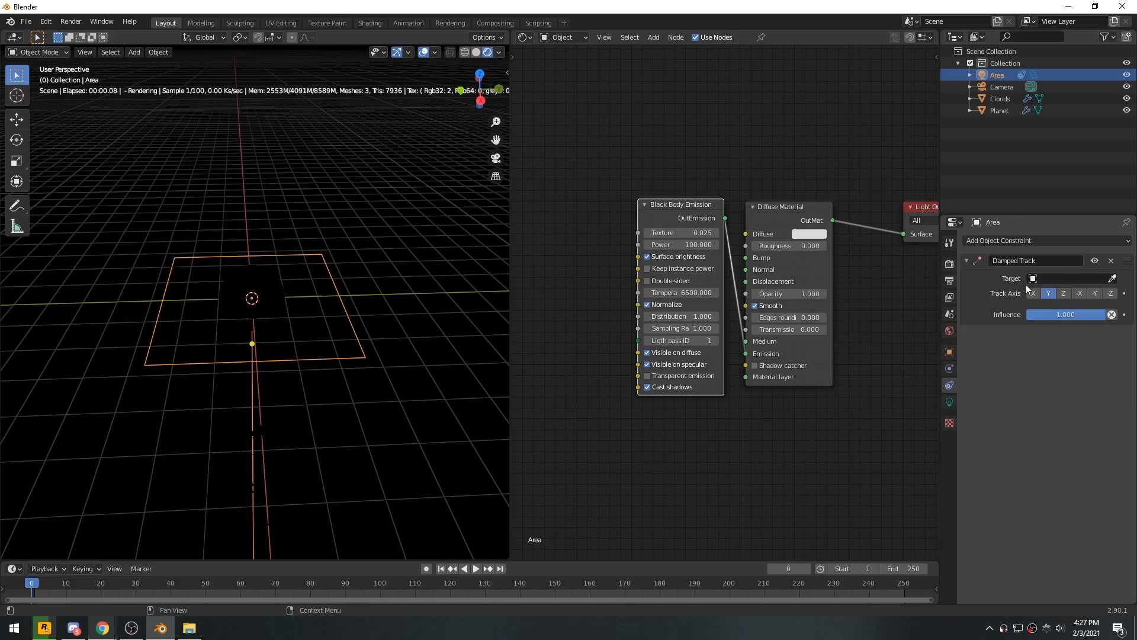
Make the area light's Damped Track constraint target the Planet with -Z as the track axis
click(1112, 278)
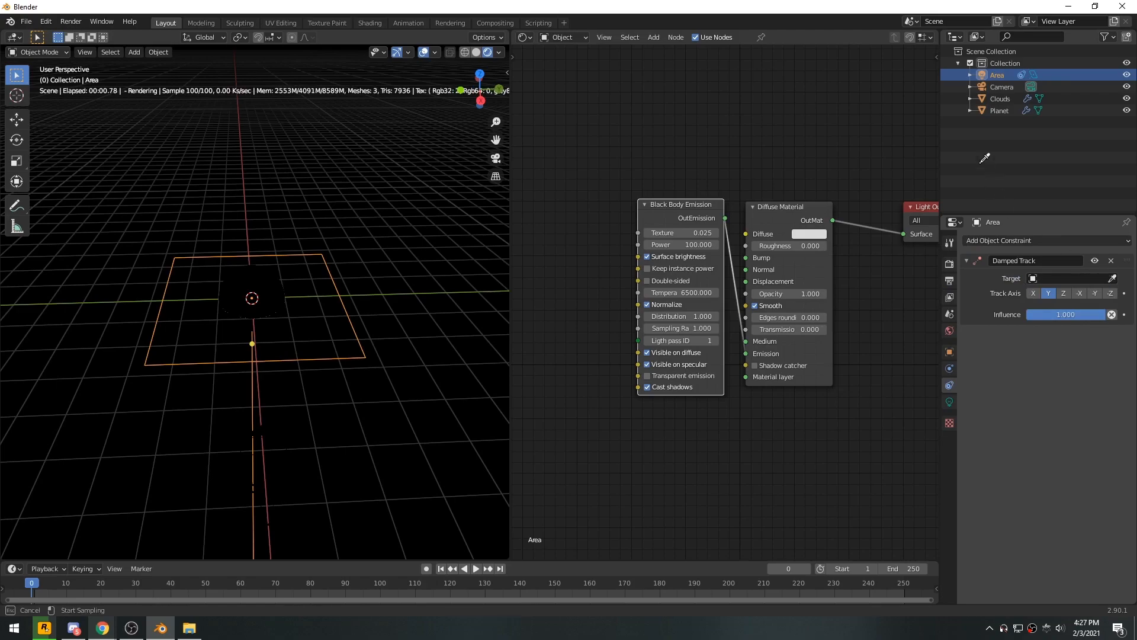
click(1001, 113)
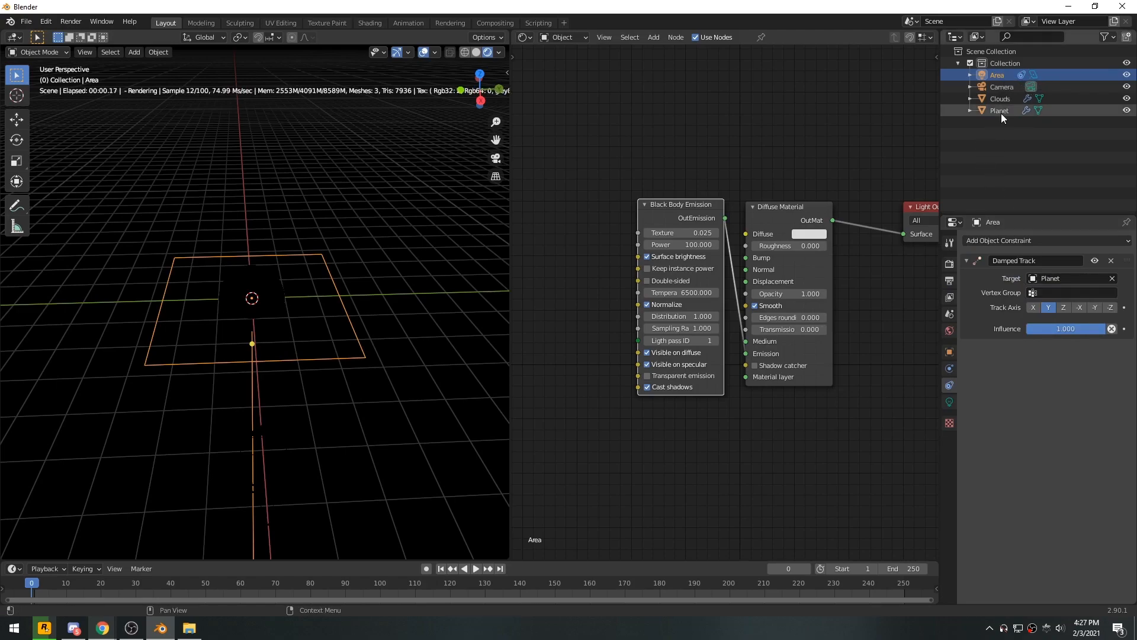
click(1111, 307)
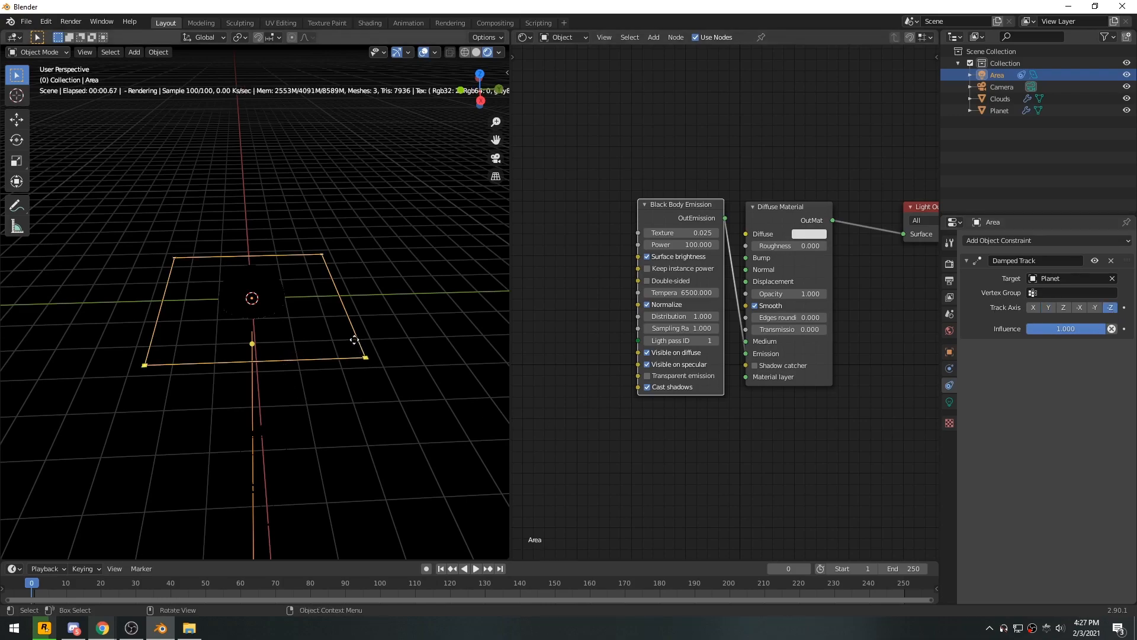
Move the area light horizontally away from the planet's centre so it lights the planet from the side
click(251, 301)
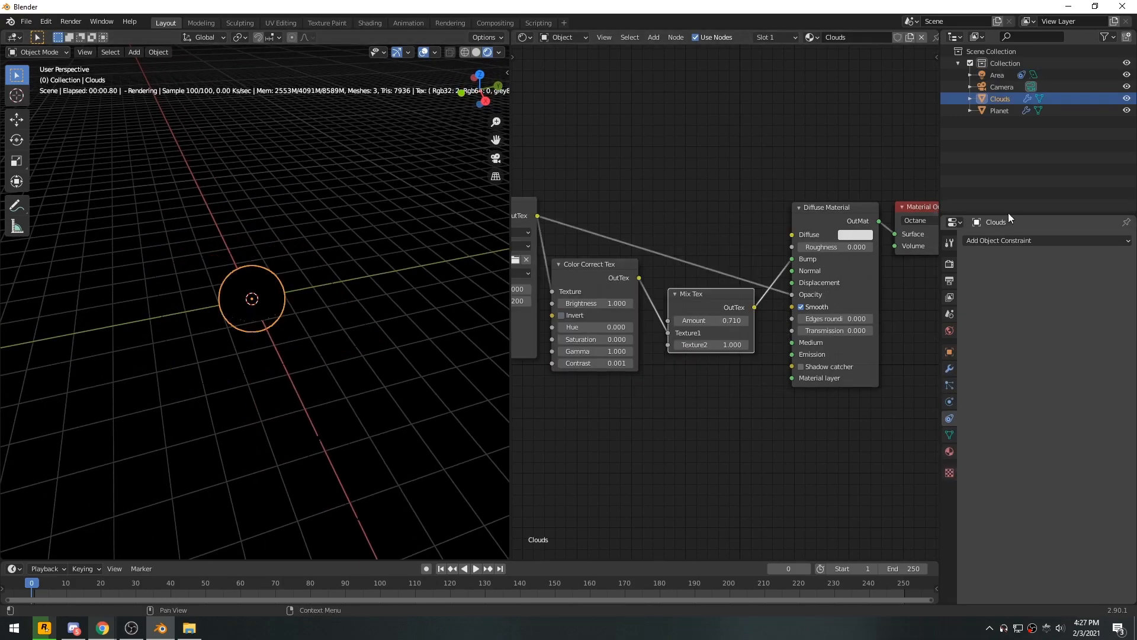
click(998, 76)
key(shift+space)
key(g)
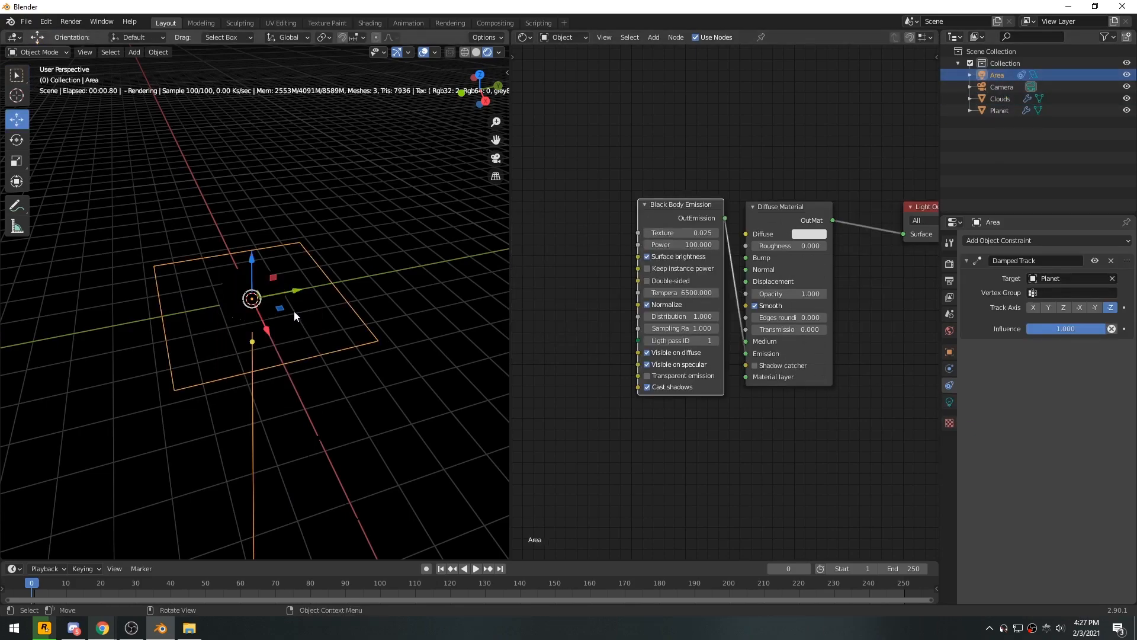
drag(281, 308, 455, 319)
middle_drag(323, 397, 321, 341)
key(KP_0)
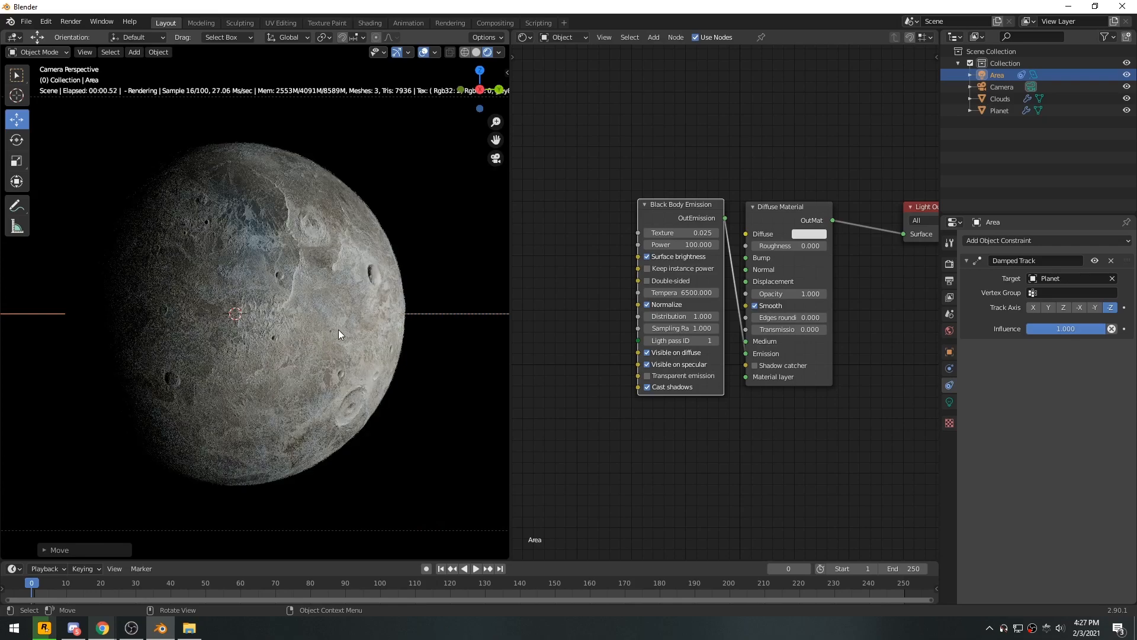
Raise the area light so it shines diagonally onto the planet's upper side, checking the shading through the camera
scroll(342, 331, down, 6)
scroll(347, 337, down, 2)
middle_drag(365, 336, 315, 285)
scroll(240, 335, up, 5)
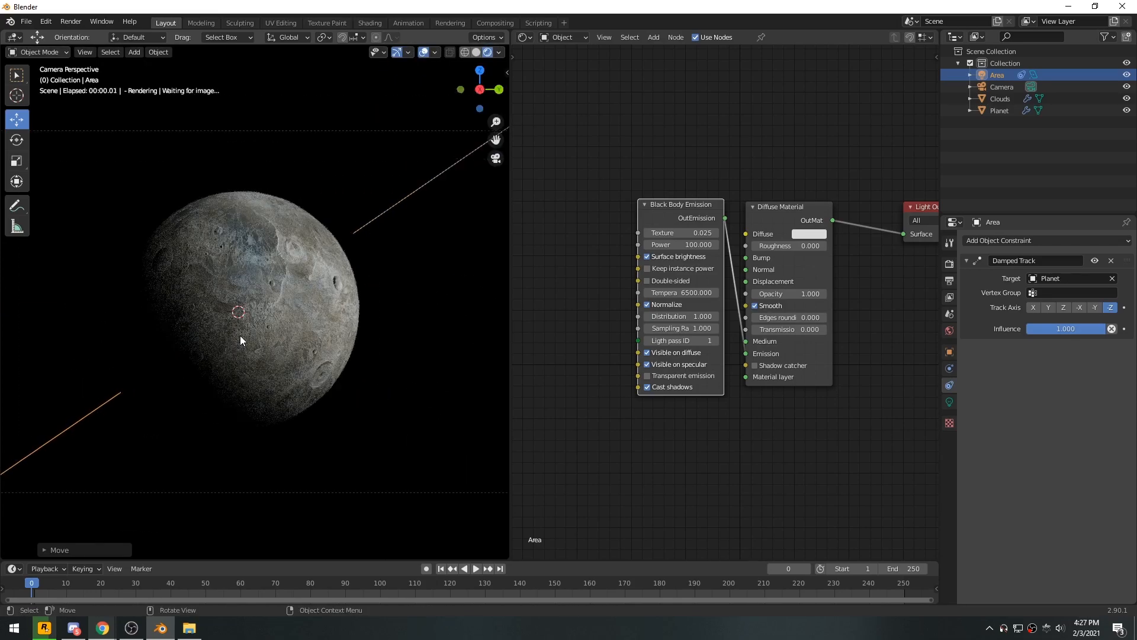
scroll(240, 335, up, 2)
middle_drag(365, 318, 289, 353)
middle_drag(294, 298, 274, 330)
key(KP_0)
middle_drag(376, 333, 312, 332)
key(KP_0)
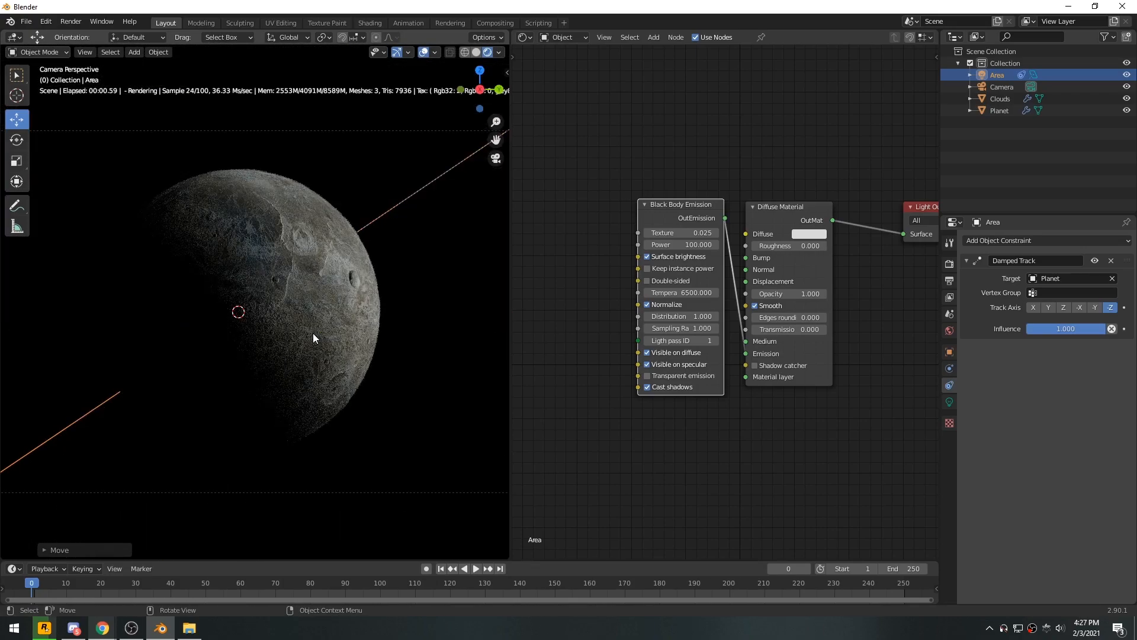
Reposition the area light freely around the planet and check the lighting in the camera view
scroll(408, 364, down, 3)
middle_drag(393, 365, 173, 389)
key(KP_0)
key(g)
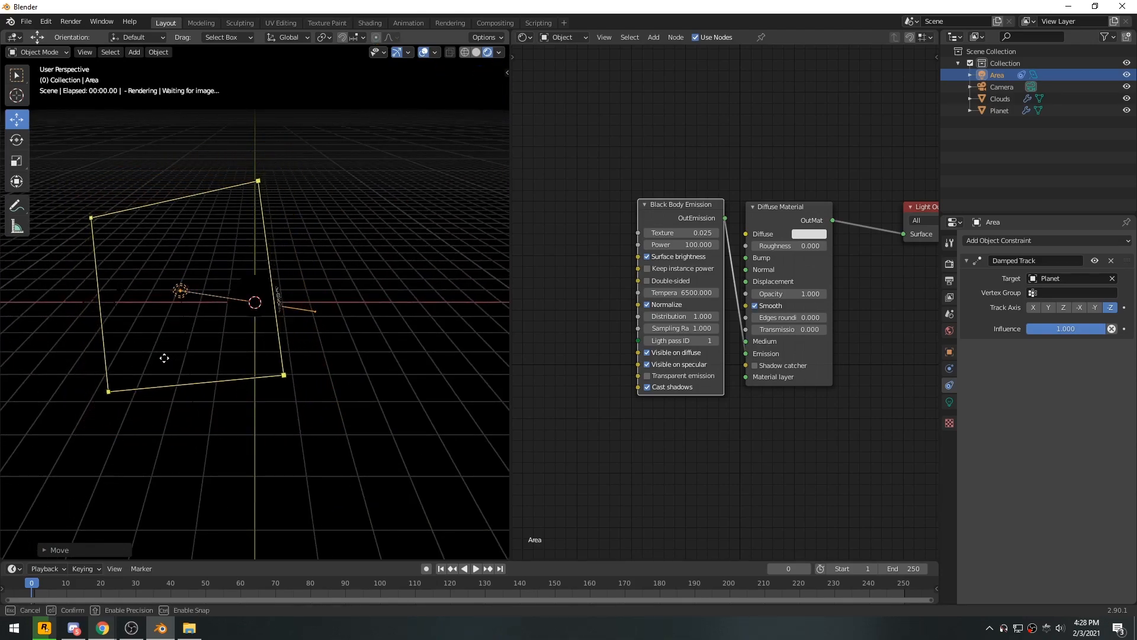
click(165, 358)
key(KP_0)
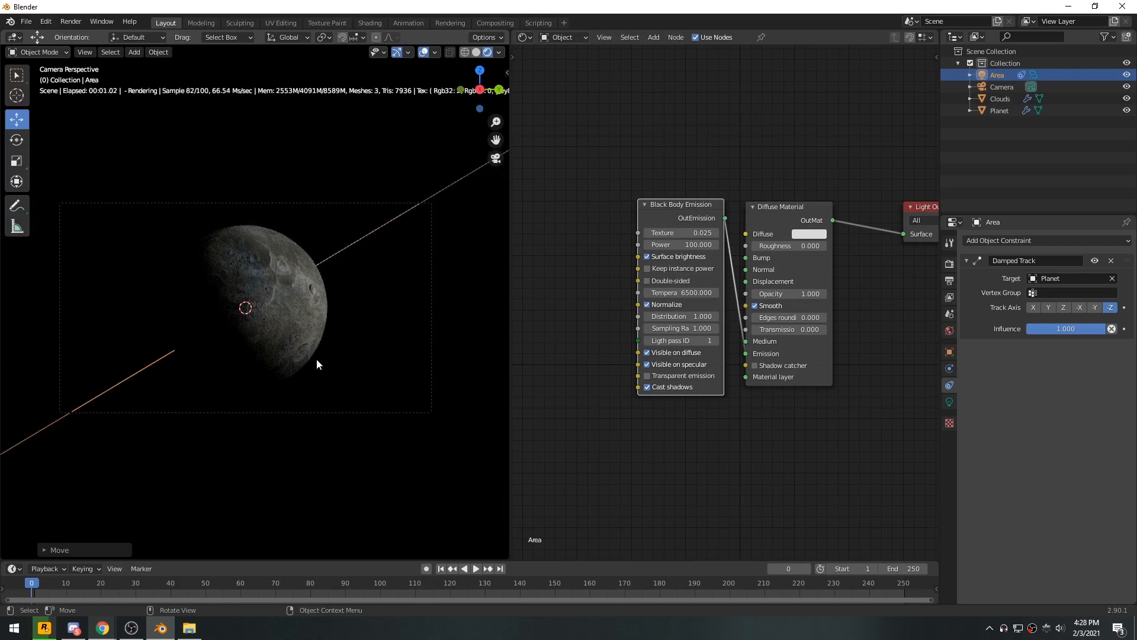
scroll(316, 358, up, 5)
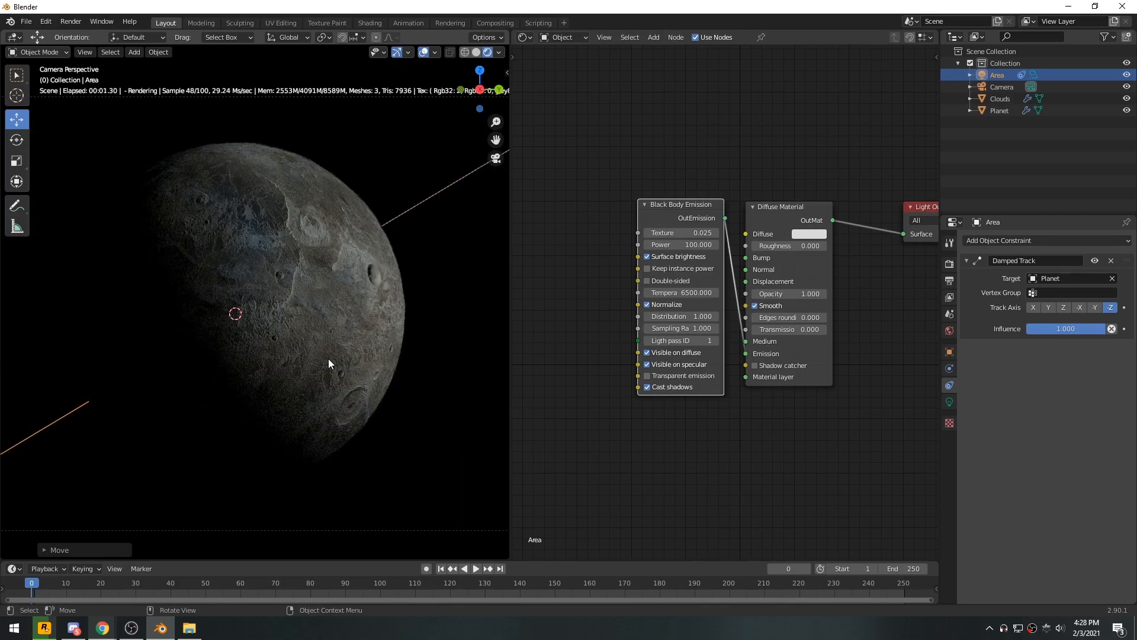
Set the power of the area light's Black Body Emission node to 120
click(950, 402)
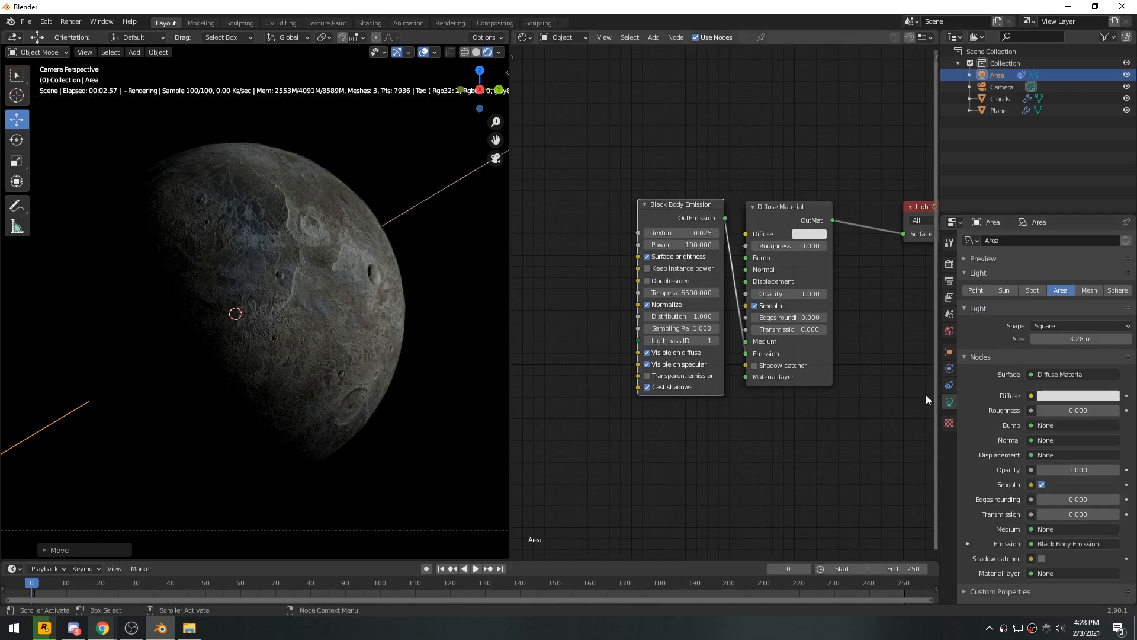
drag(674, 247, 691, 245)
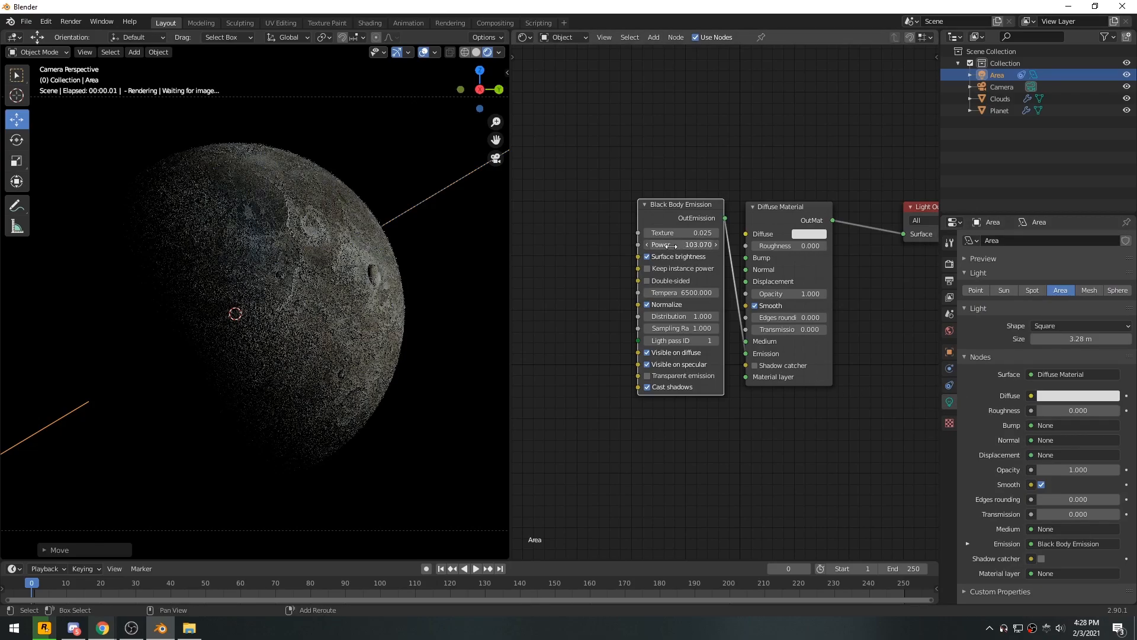
click(681, 245)
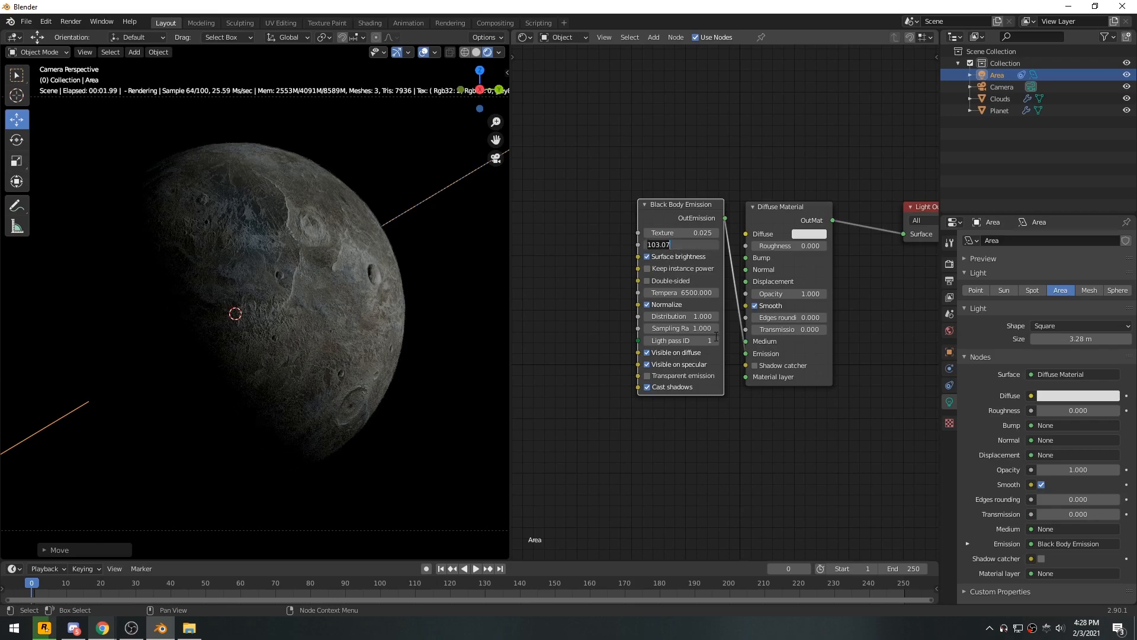
key(BackSpace)
key(BackSpace)
key(BackSpace)
key(BackSpace)
text(20)
key(Return)
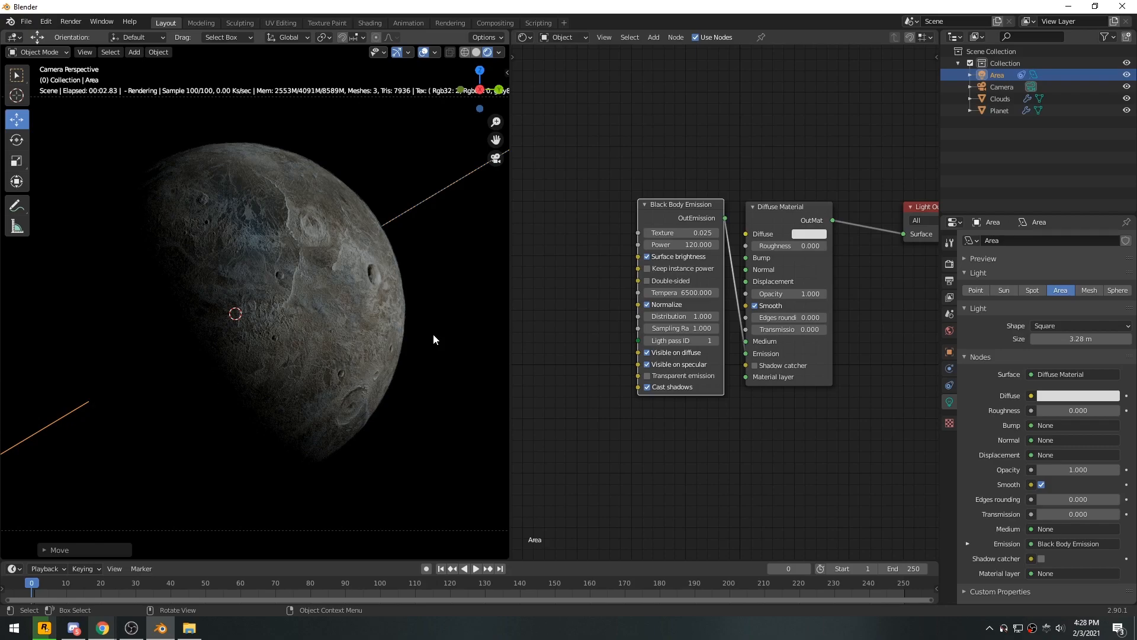
Set the area light's size to about 3.67 m and check the planet in the camera view
drag(1082, 339, 1108, 339)
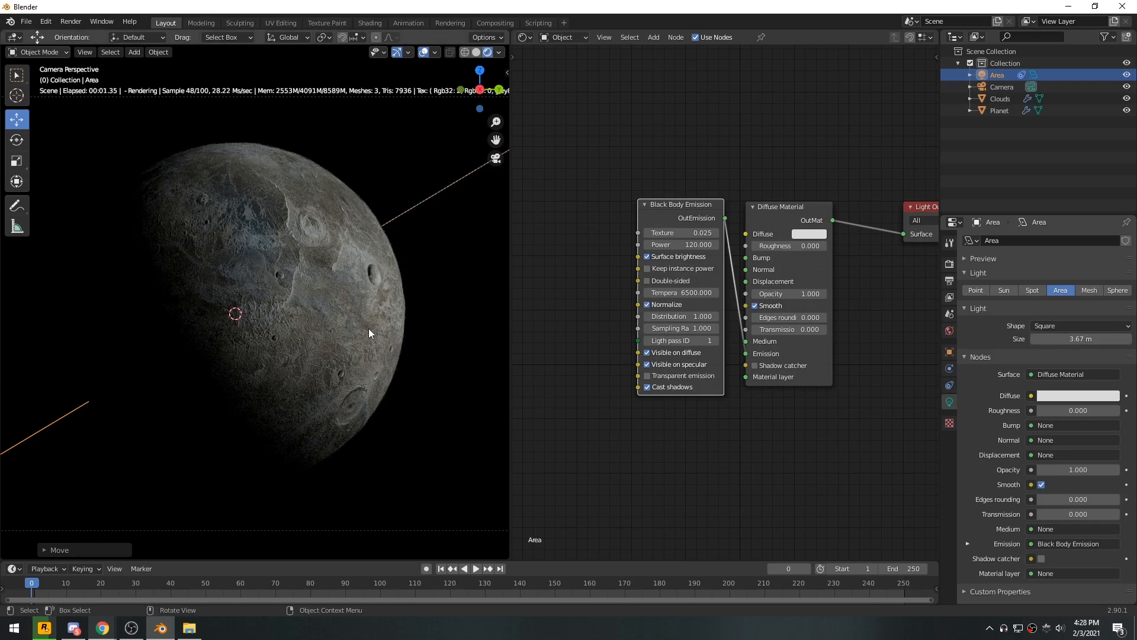
scroll(352, 338, down, 2)
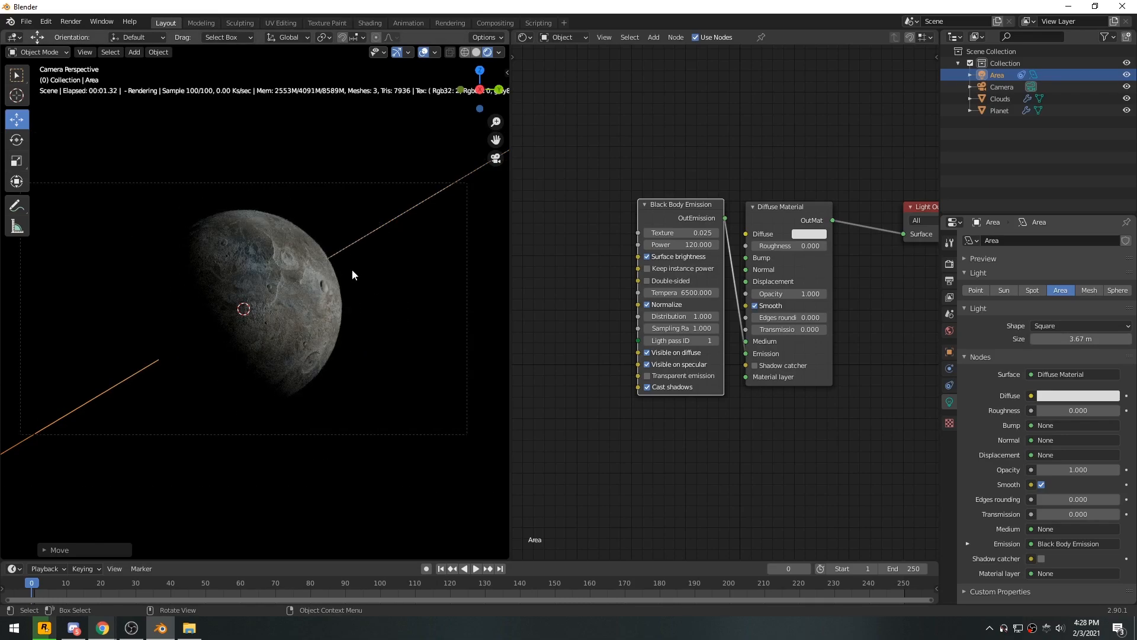
scroll(330, 304, up, 2)
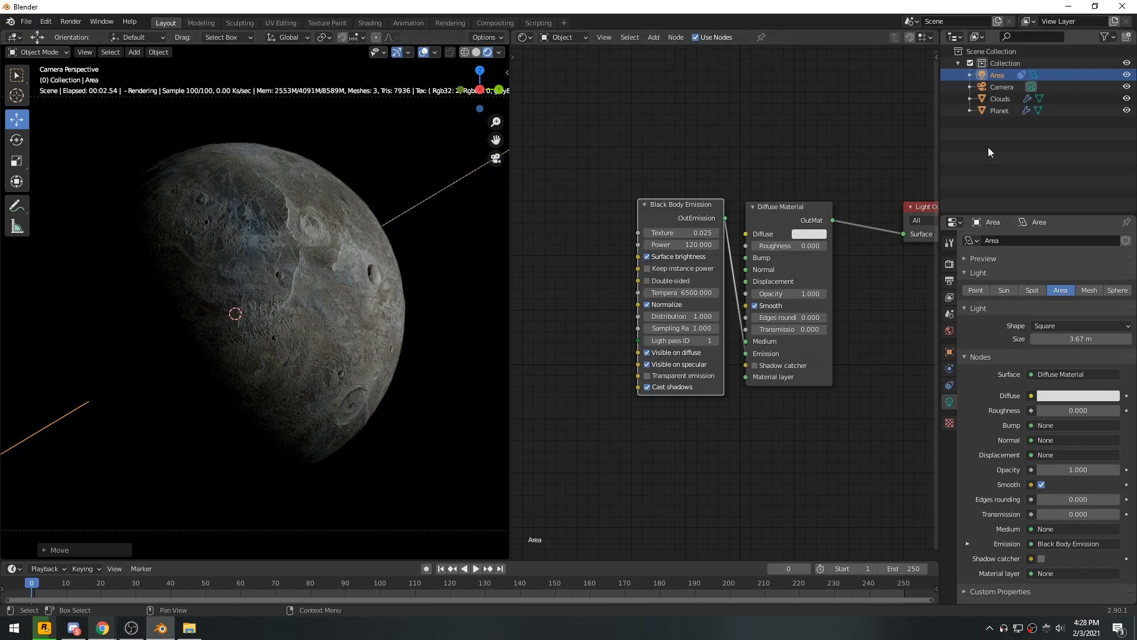
Duplicate the Clouds sphere in place and scale the copy to 1.01 on all axes
click(1003, 100)
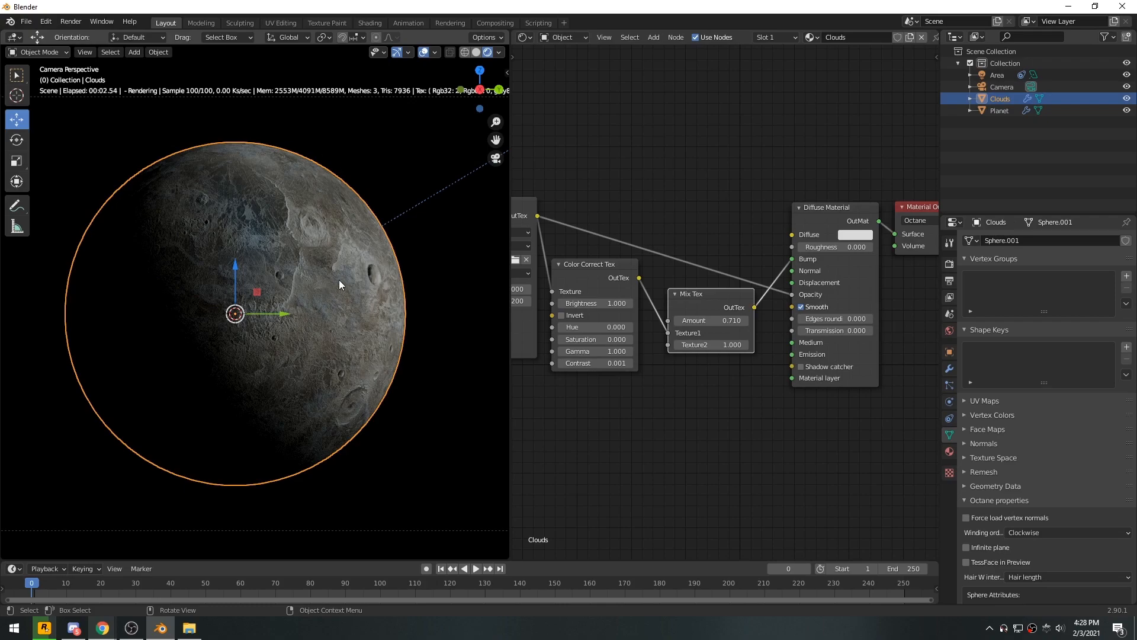
key(shift+d)
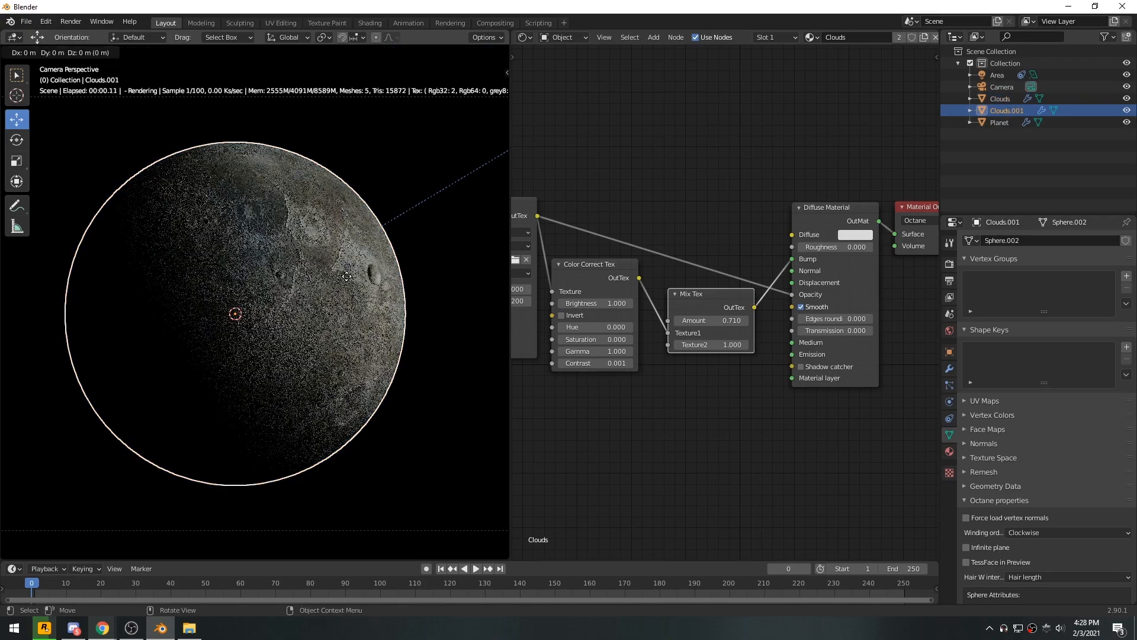
key(Escape)
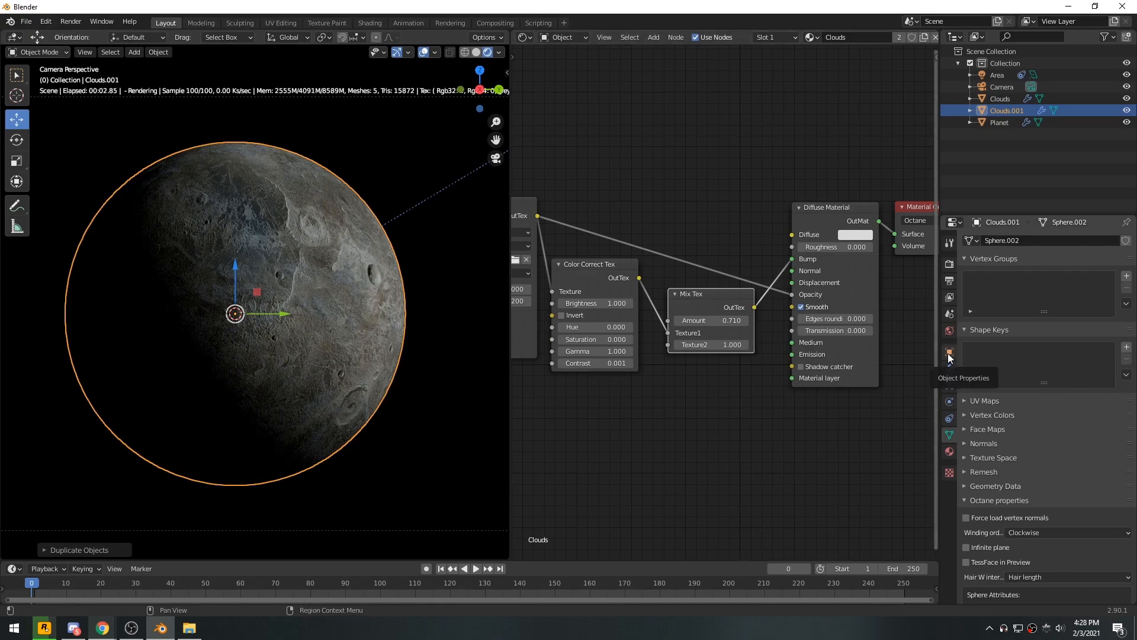
click(949, 353)
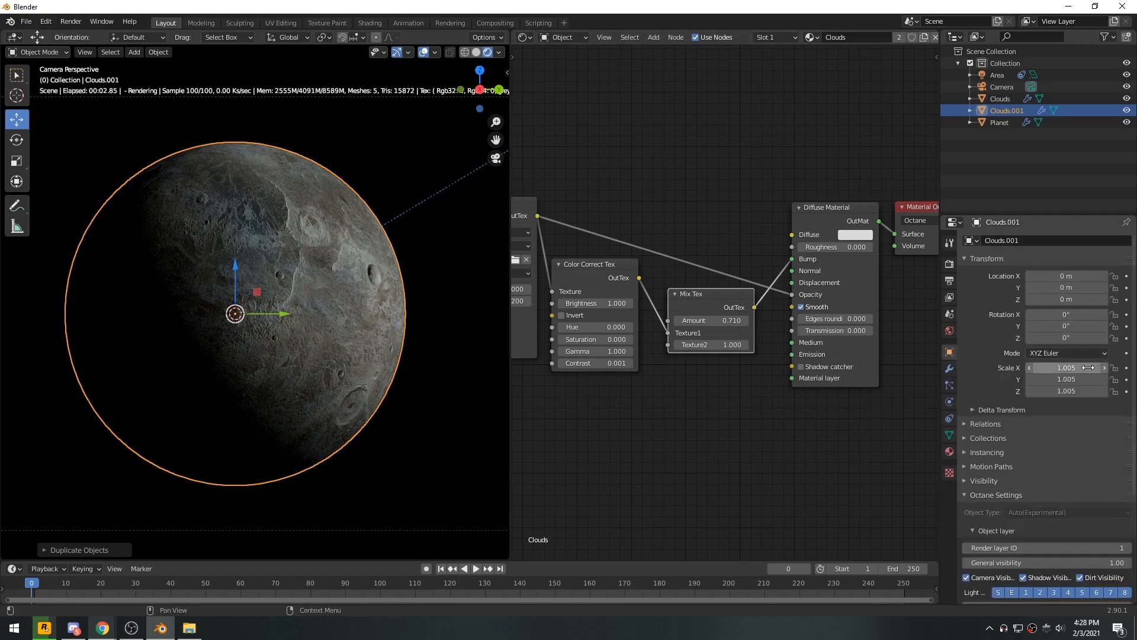
drag(1079, 368, 1080, 391)
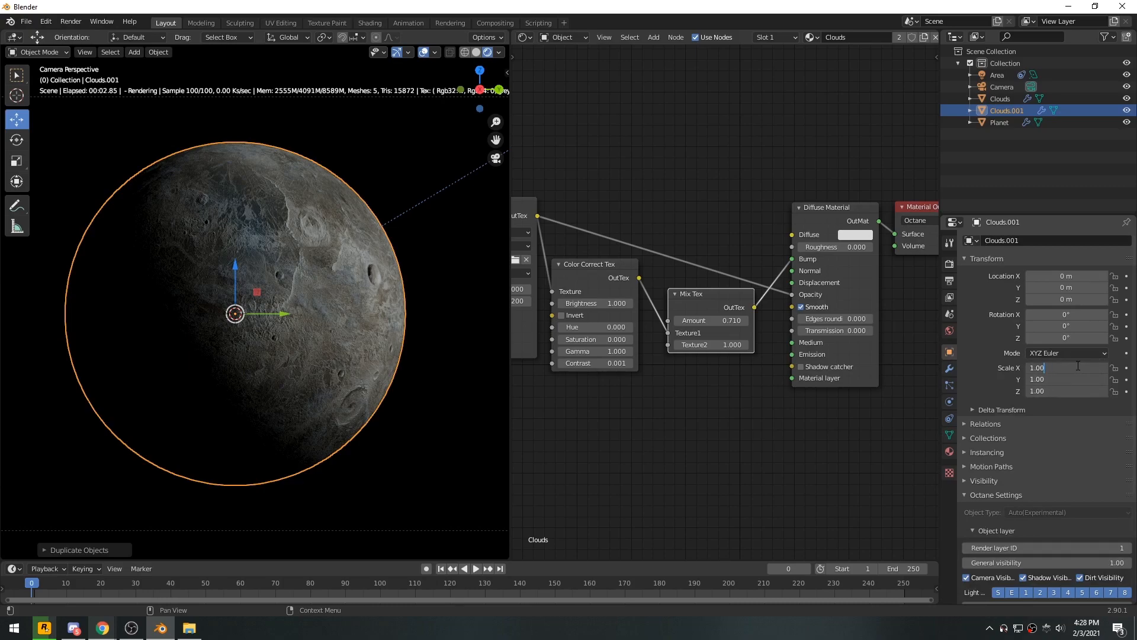
text(1.01)
key(Return)
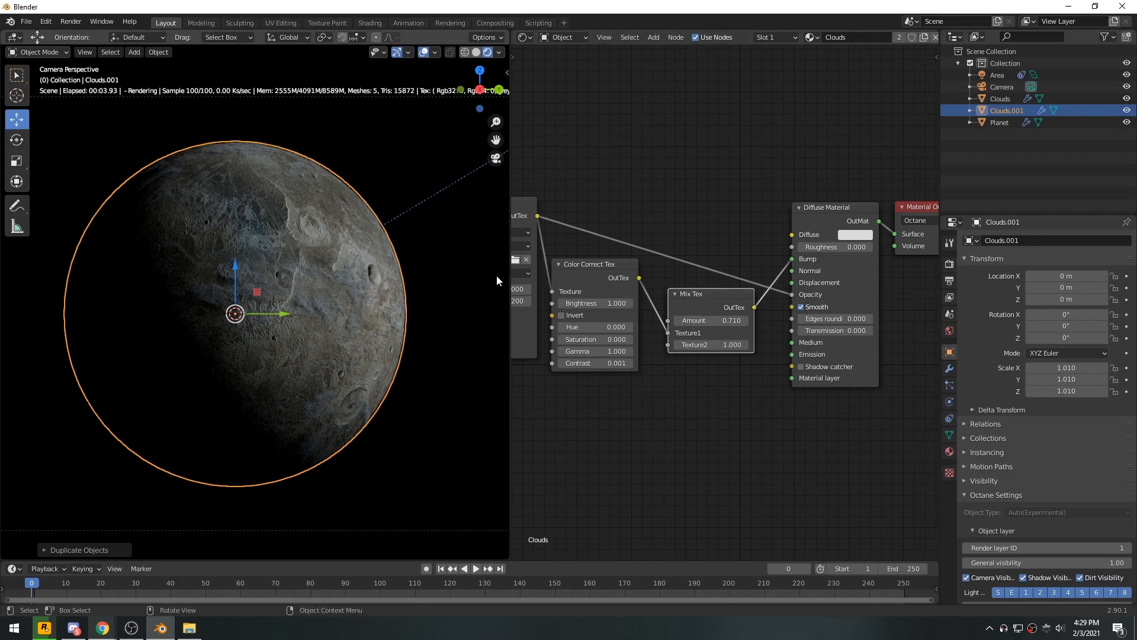
Rename the duplicated Clouds sphere as Atmosphere
middle_drag(697, 329, 729, 294)
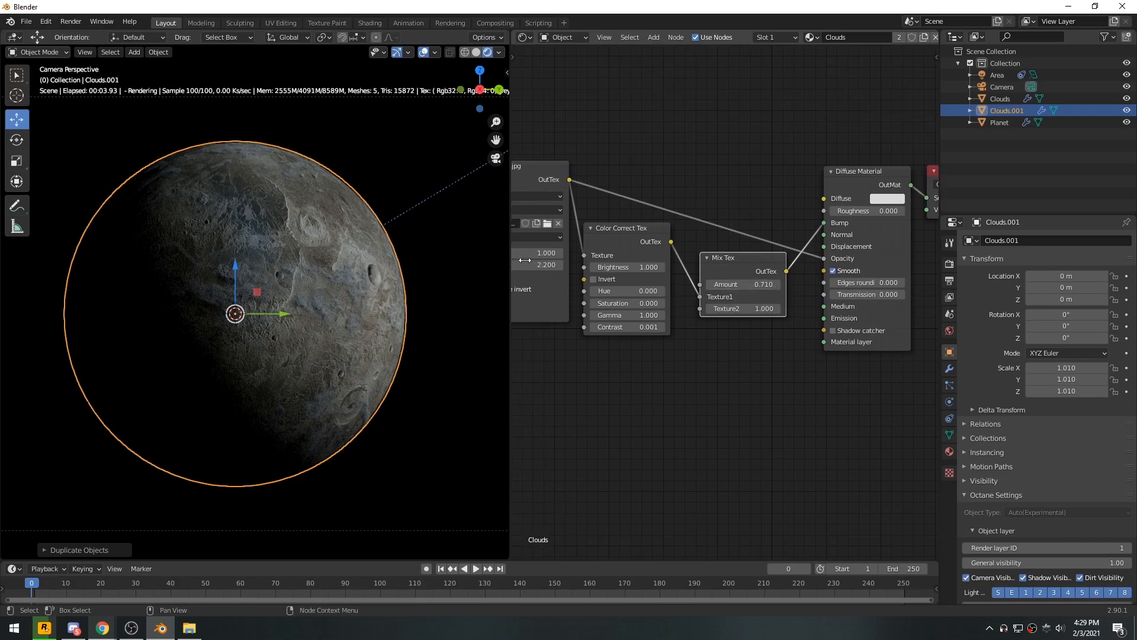
middle_drag(525, 183, 567, 212)
mouse_move(531, 145)
mouse_down()
mouse_move(653, 256)
mouse_move(539, 153)
mouse_up()
click(1005, 188)
click(1011, 114)
double_click(1011, 109)
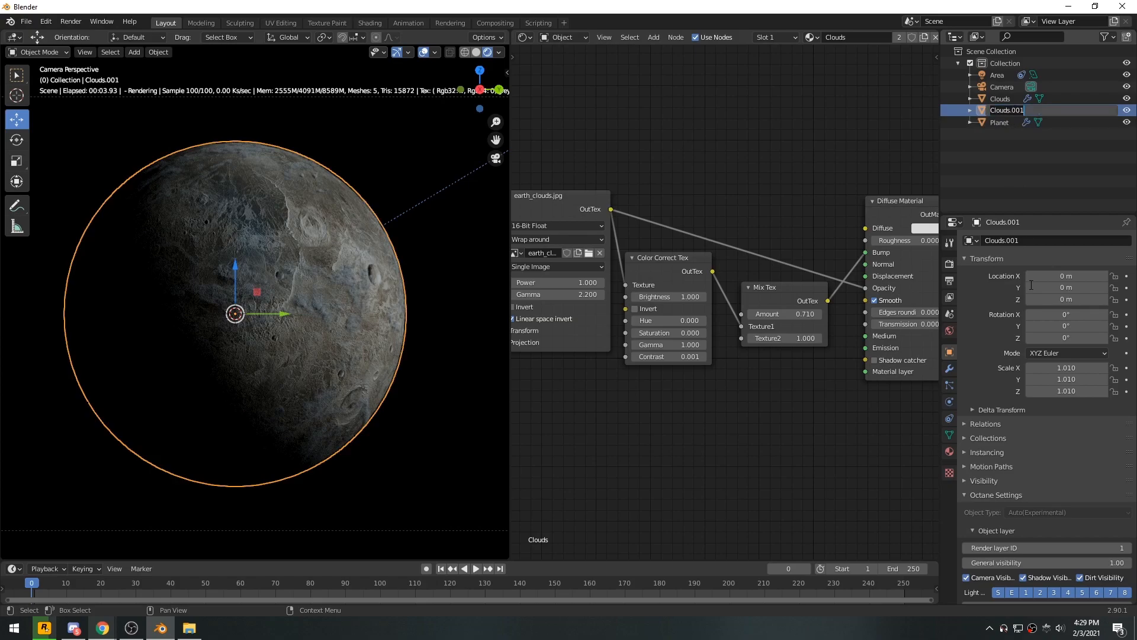
text(Atmosphere)
key(Return)
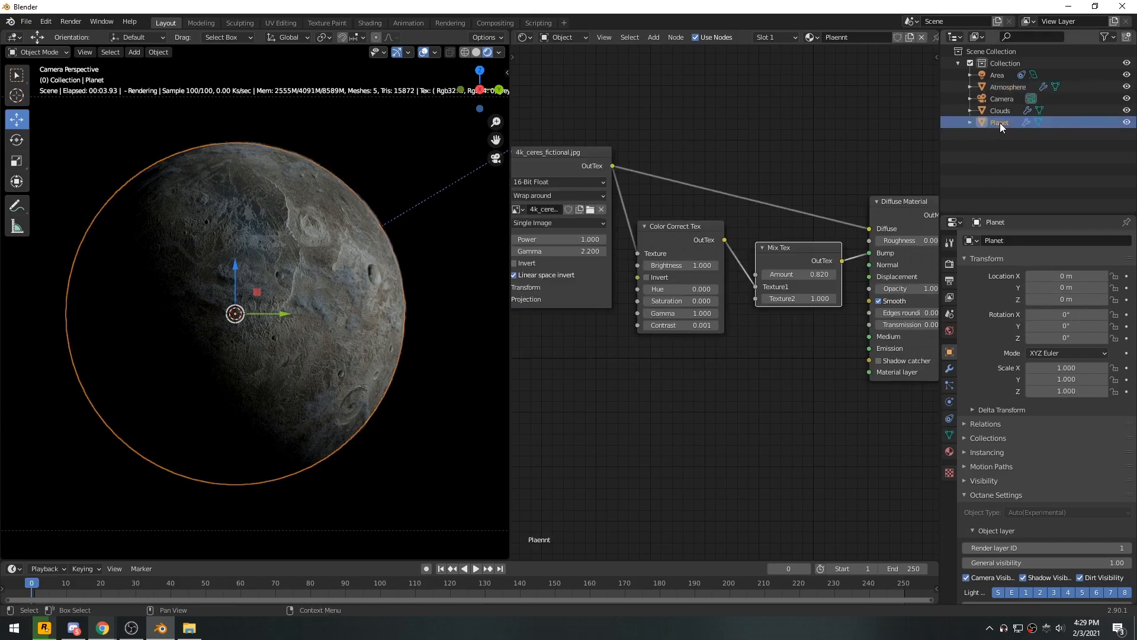
Delete the earth_clouds image, Color Correct and Mix texture nodes from the Atmosphere sphere's material
middle_drag(751, 277, 778, 279)
drag(569, 153, 794, 305)
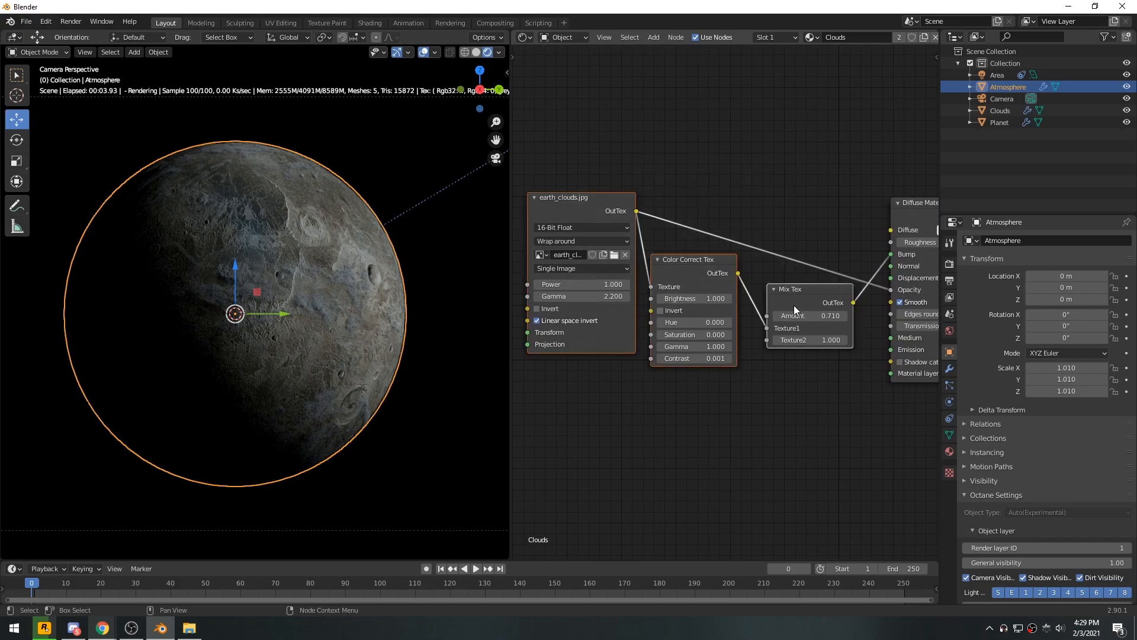
key(Delete)
Add a Falloff Tex node to the Atmosphere's material, placed well before the Diffuse Material node
key(shift+a)
text(falloff)
key(Return)
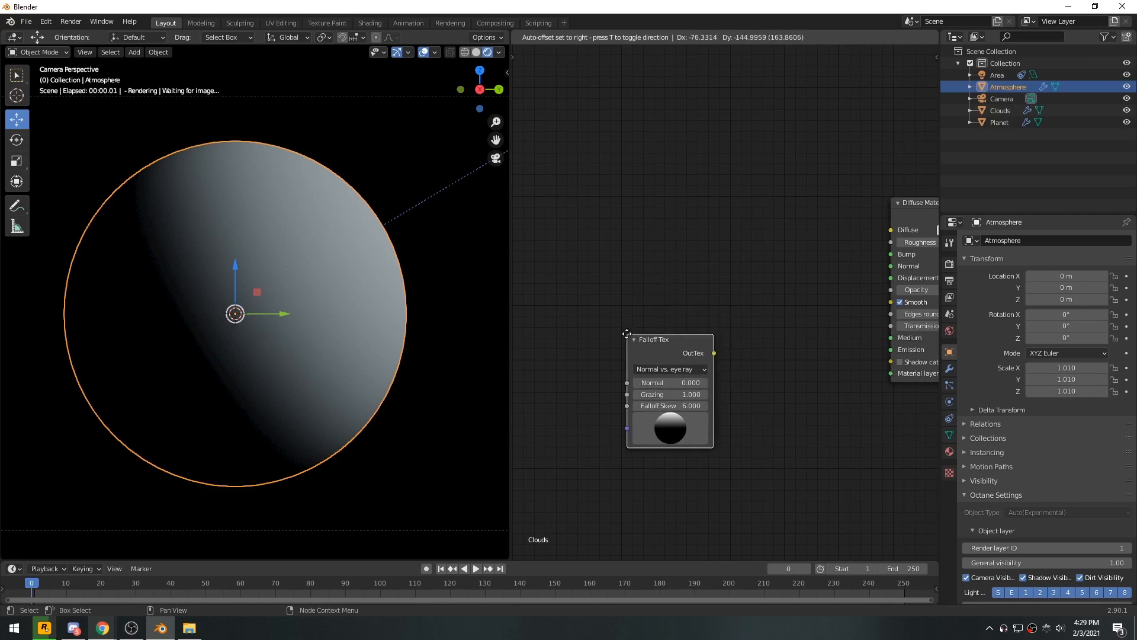
click(627, 335)
drag(665, 349, 629, 359)
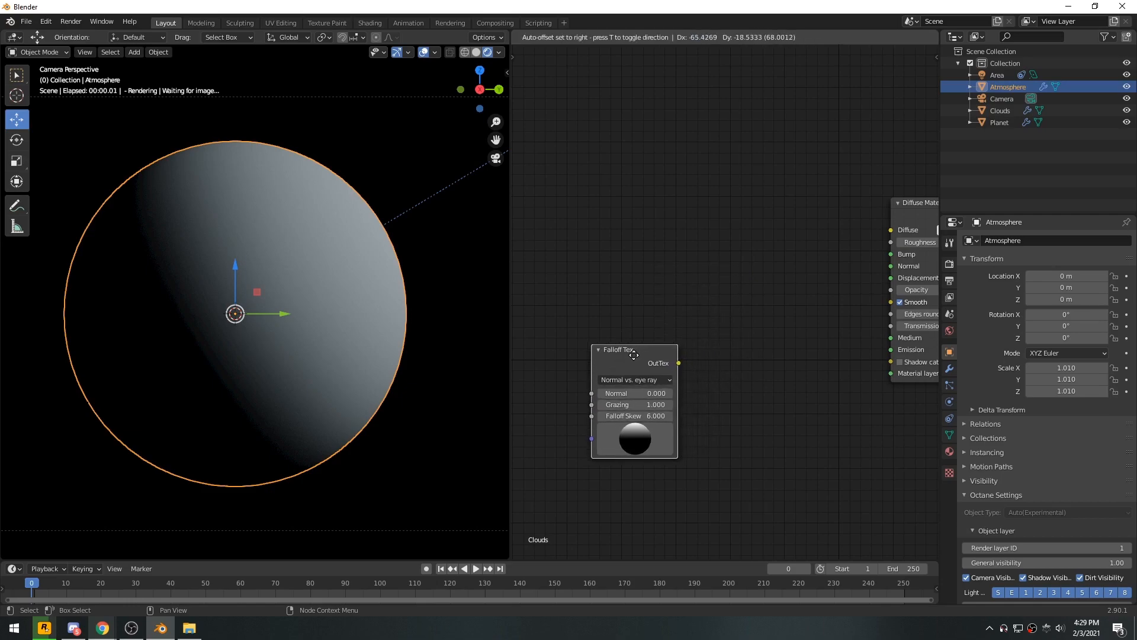
middle_drag(773, 348, 729, 288)
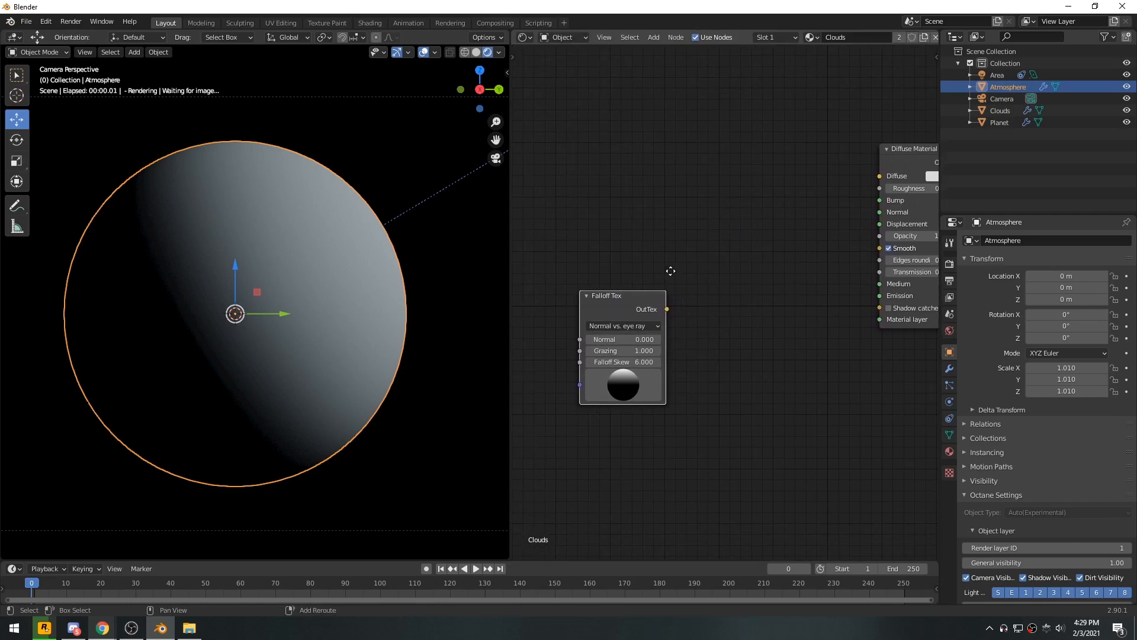
Add an RGBSpectrum Tex node above the Falloff Tex node in the Atmosphere's material
key(shift+a)
click(623, 223)
text(rgb)
key(Return)
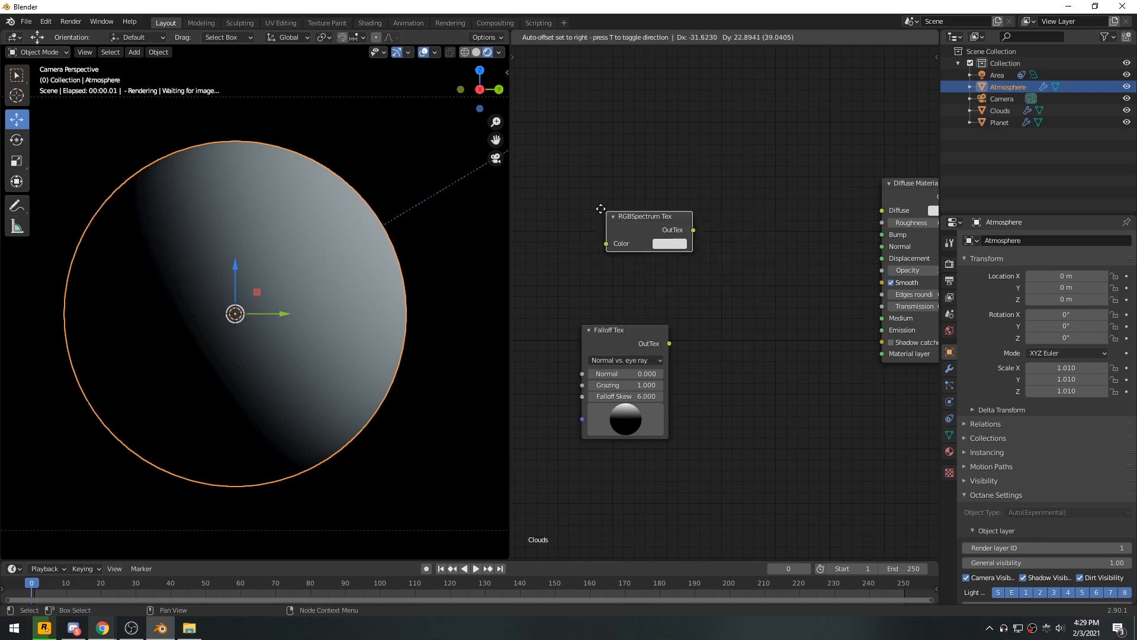
click(568, 177)
Align the Falloff Tex node just below the RGBSpectrum Tex node and connect its output to the Diffuse Material's Opacity
drag(630, 338, 616, 342)
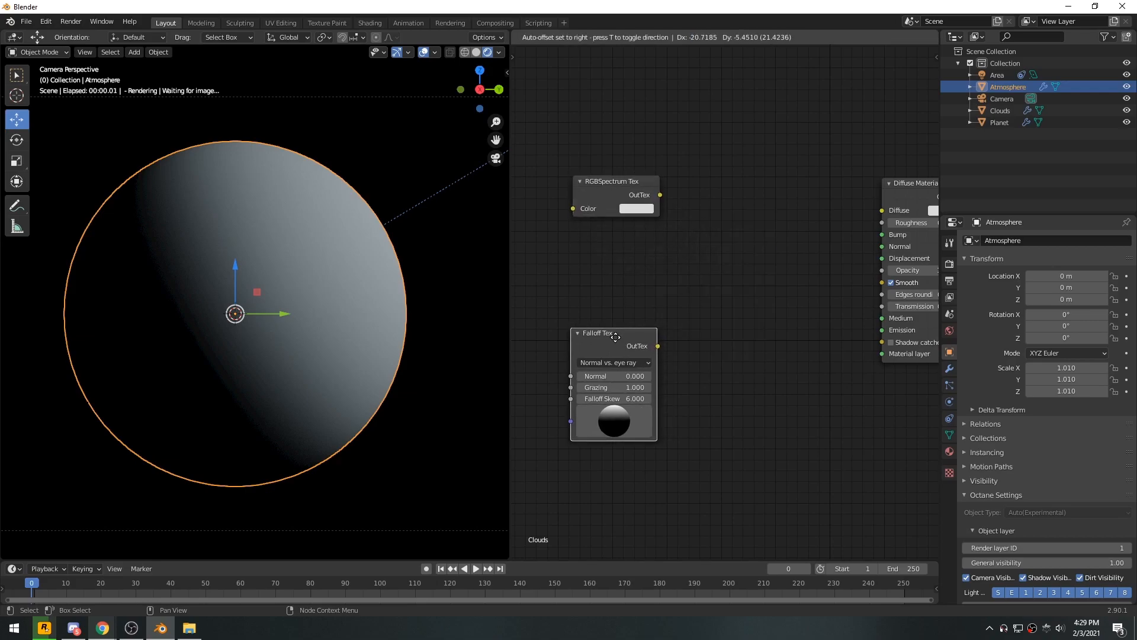
middle_drag(728, 362, 680, 354)
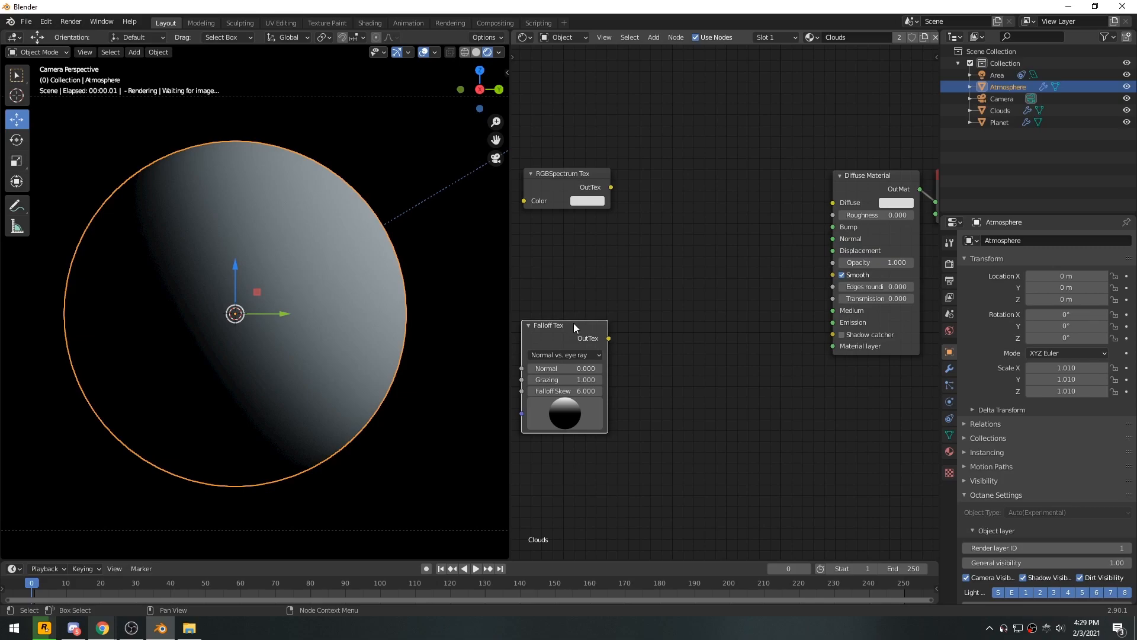
drag(574, 322, 567, 270)
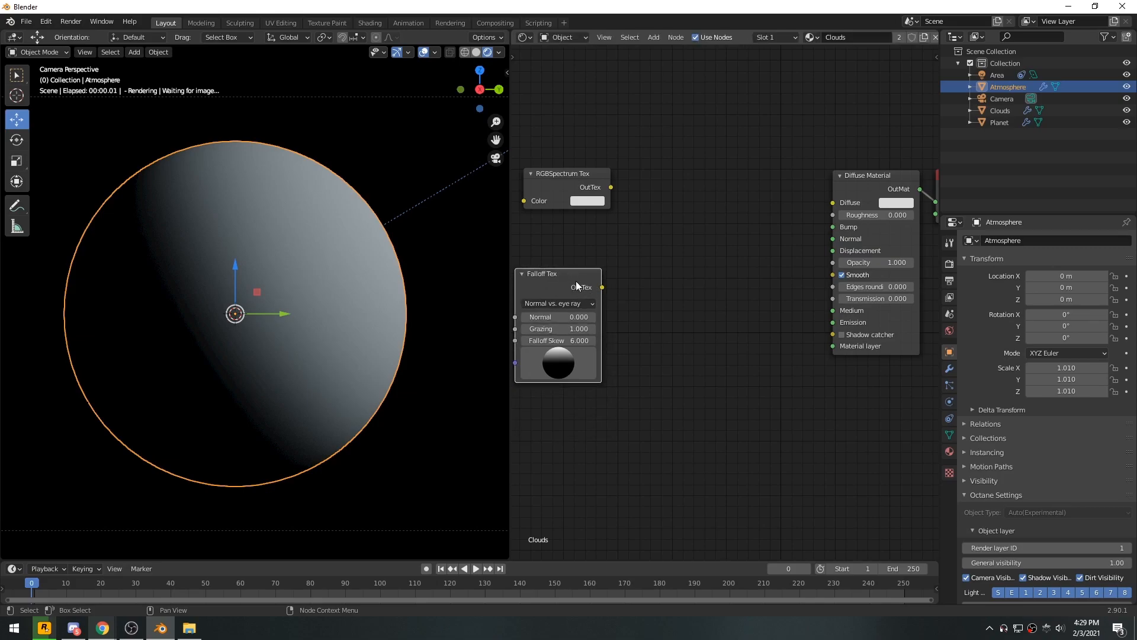
drag(602, 288, 830, 264)
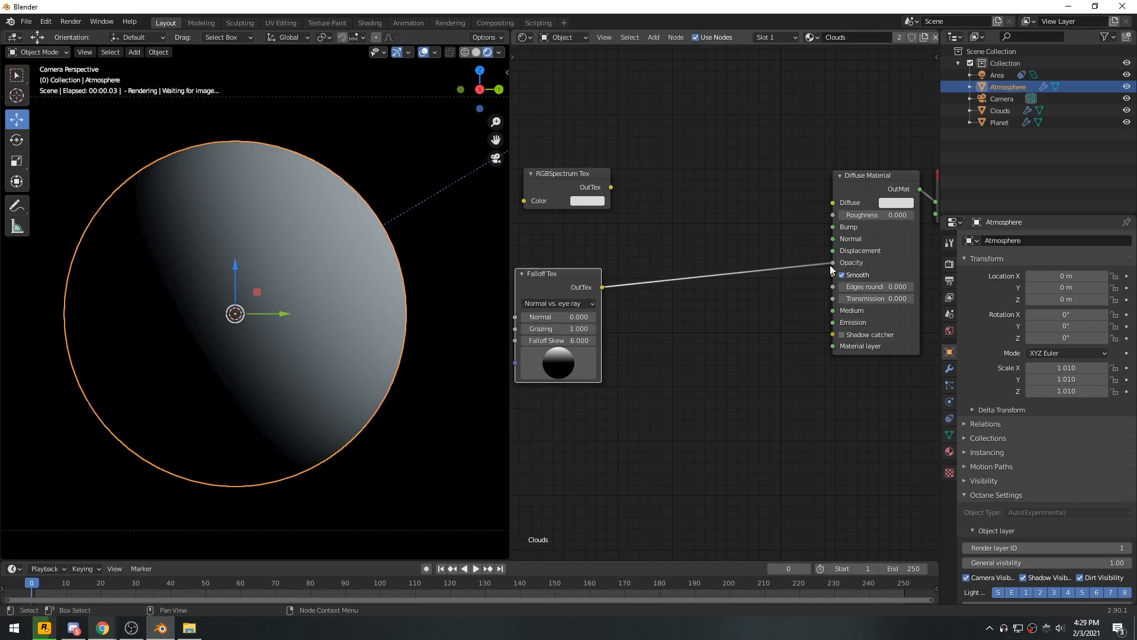
click(381, 161)
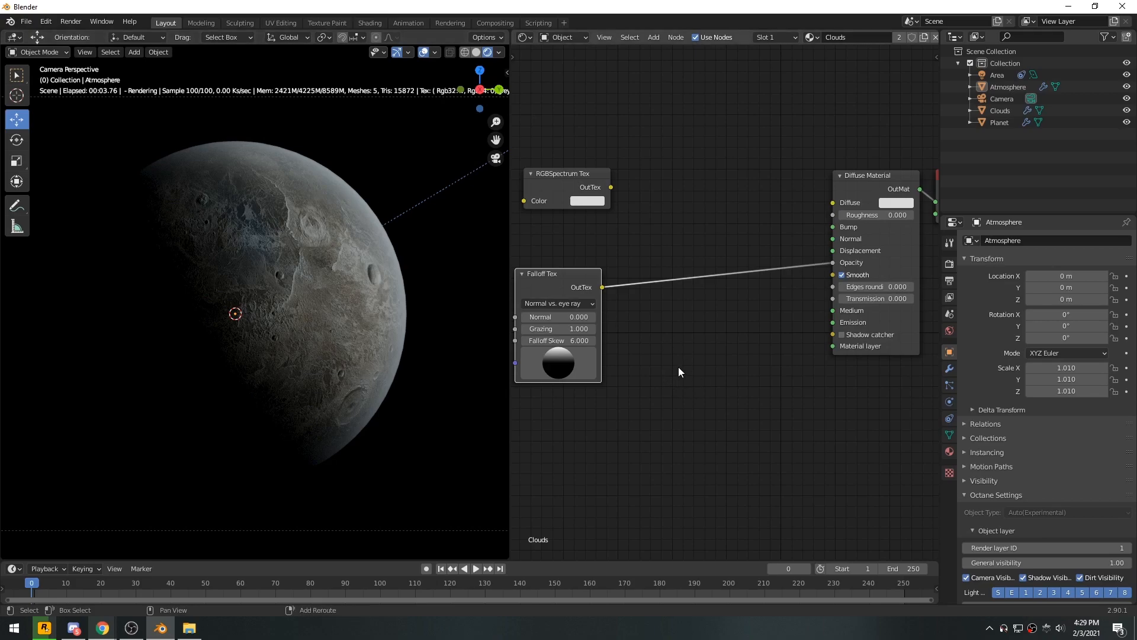
Set the Octane kernel type to Path trace in the render settings
middle_drag(697, 372, 685, 415)
scroll(684, 414, up, 1)
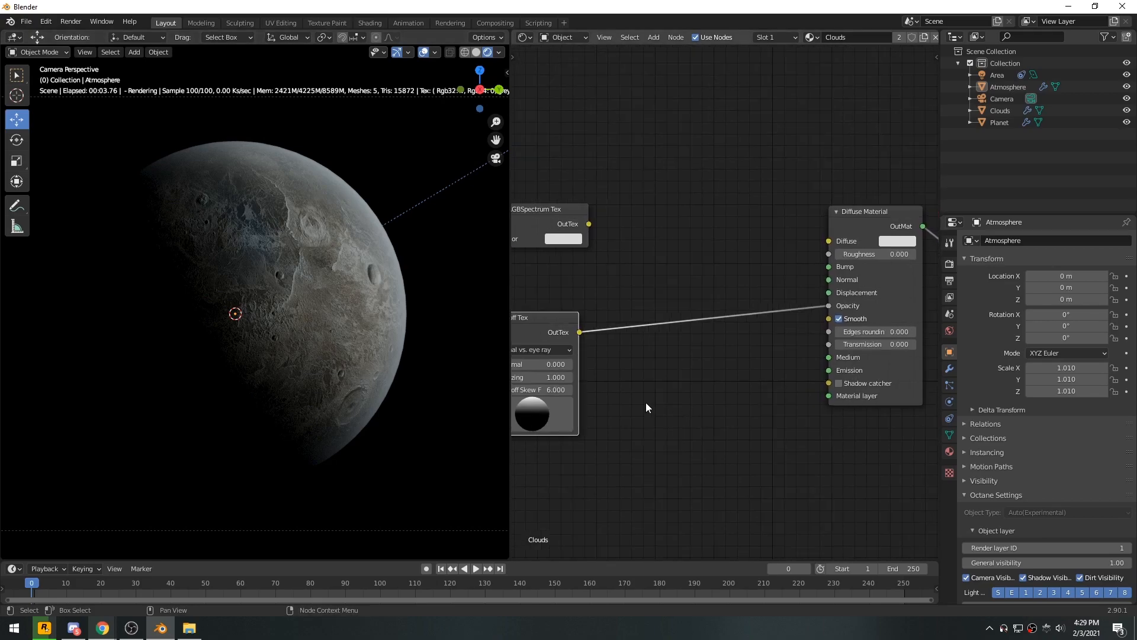
click(950, 264)
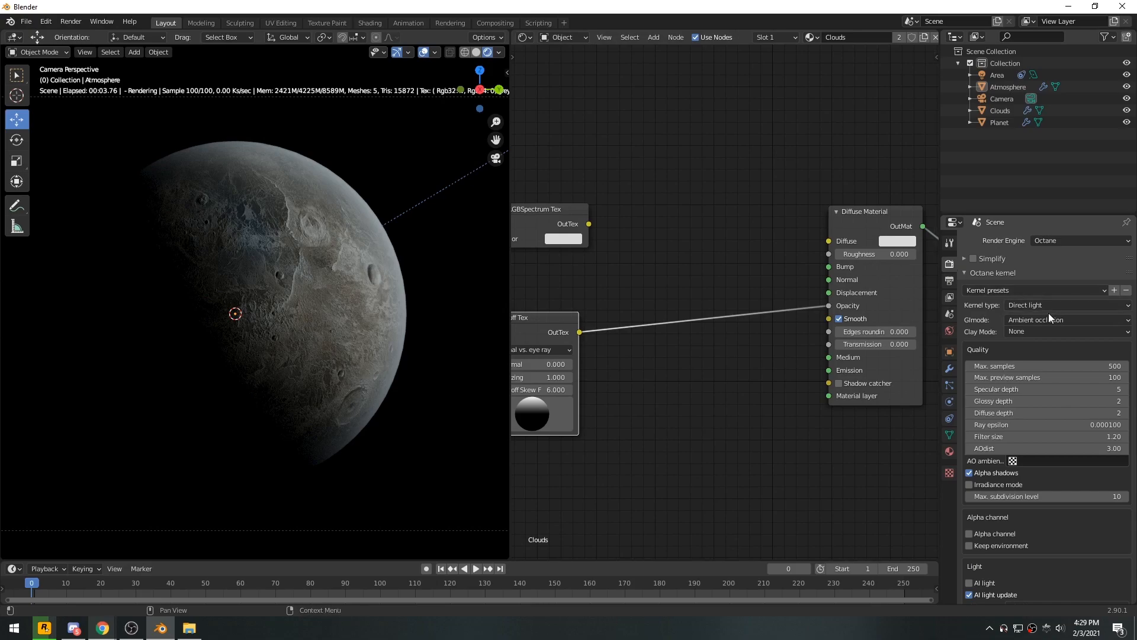
click(1007, 305)
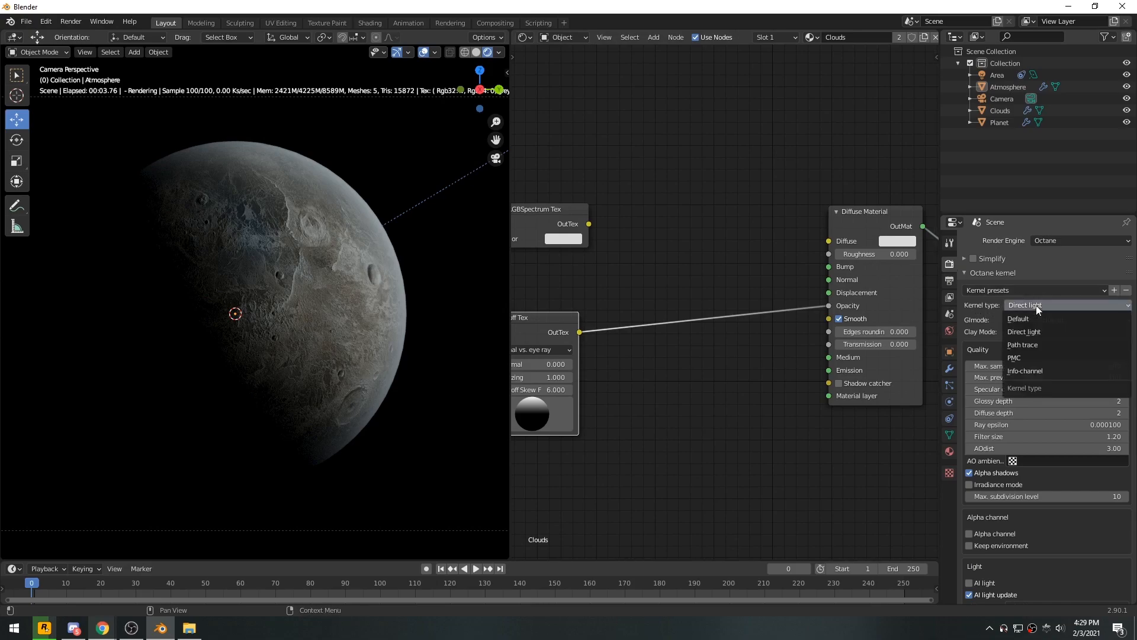
click(1032, 344)
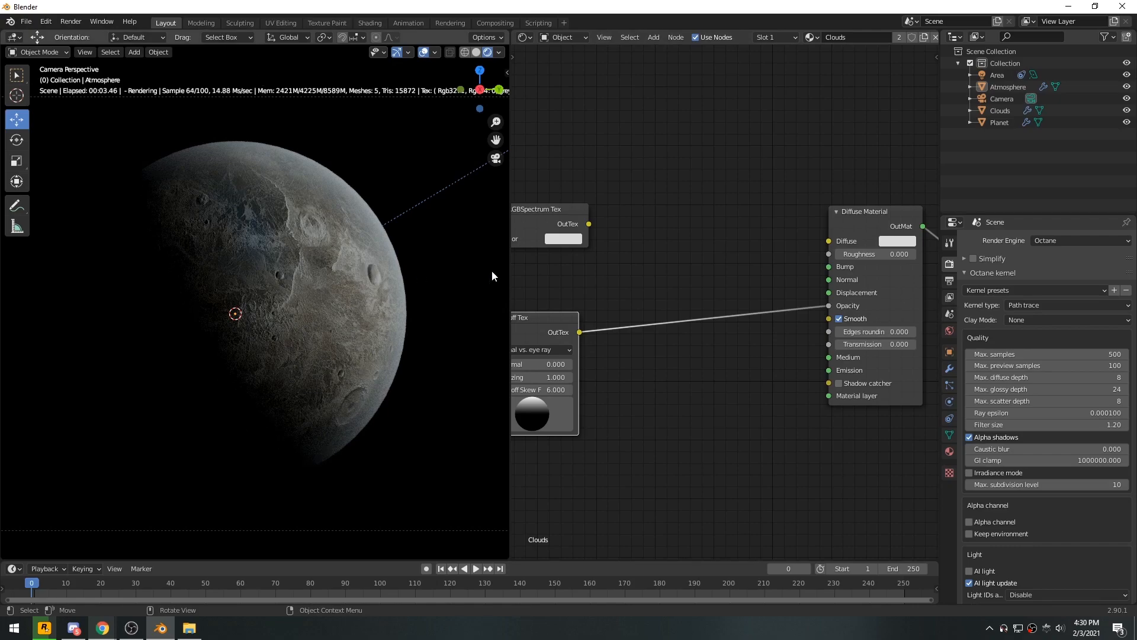
Connect the RGBSpectrum Tex output to the Diffuse input of the Atmosphere's Diffuse Material node
middle_drag(673, 264, 592, 165)
drag(588, 157, 833, 159)
middle_drag(633, 192, 692, 194)
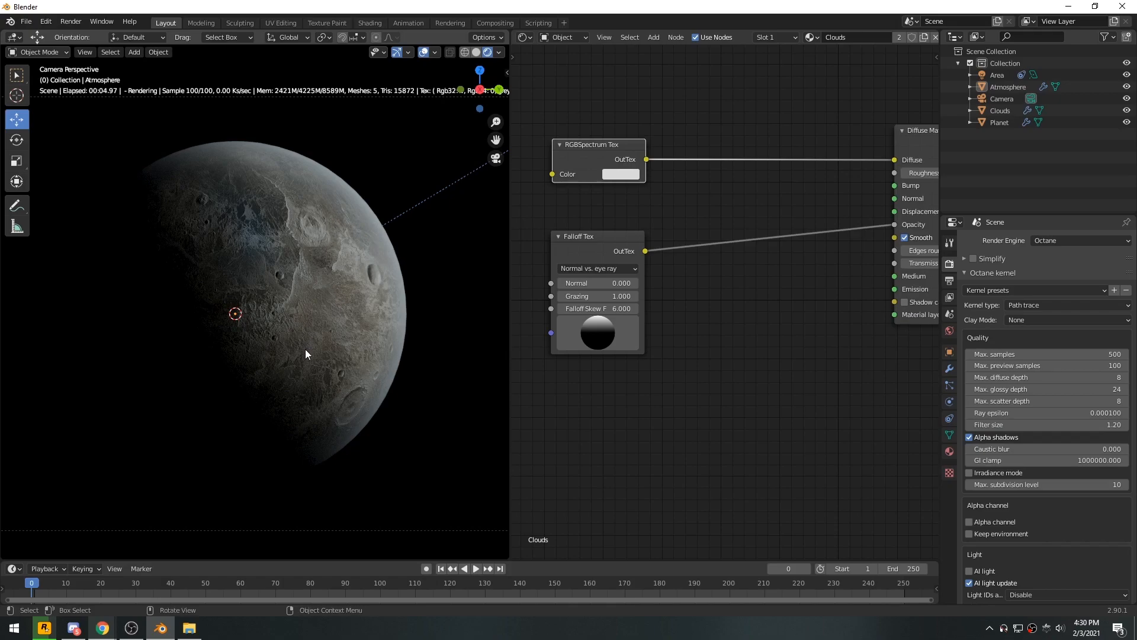
Set the RGBSpectrum Tex colour to a muted green-teal with hue 0.412, saturation 0.162 and value about 0.465
scroll(673, 254, up, 3)
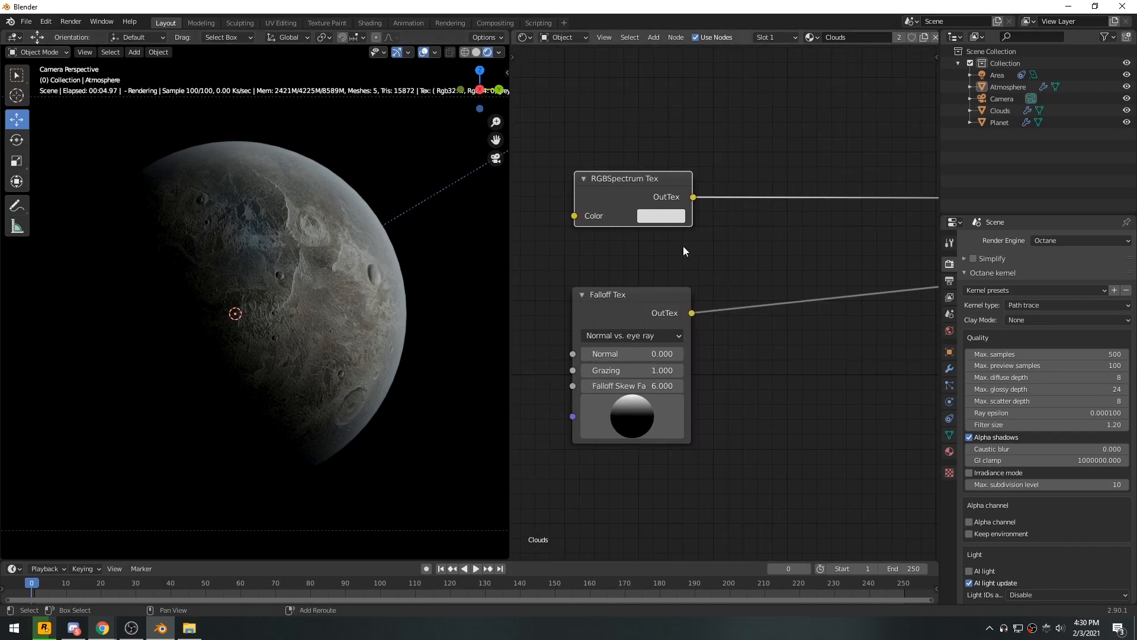
click(677, 218)
click(696, 278)
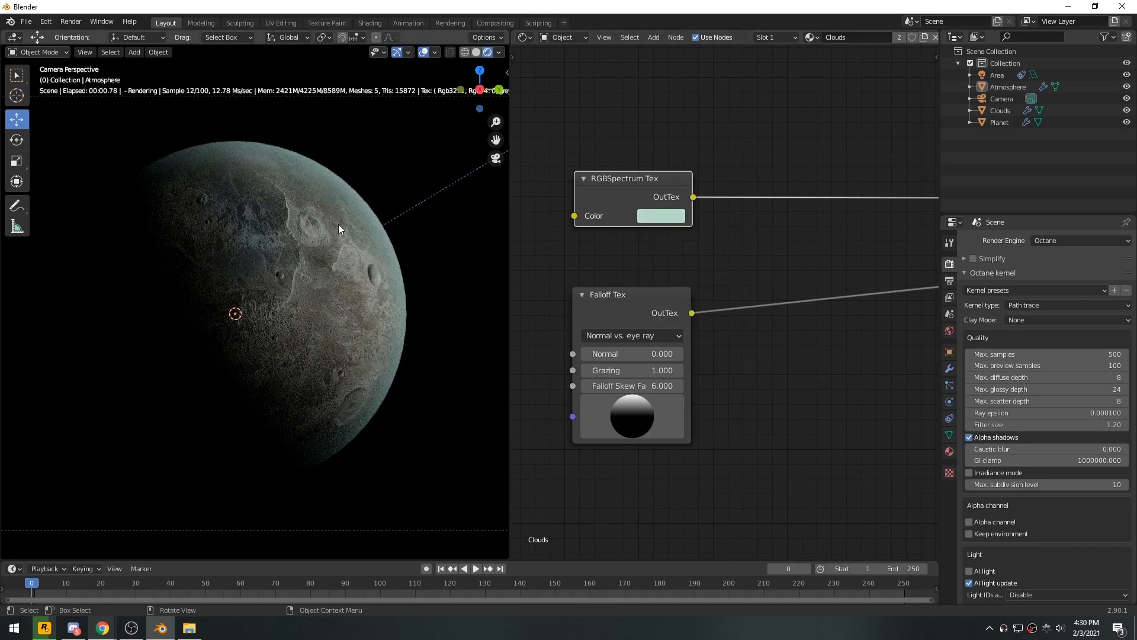
click(661, 216)
click(766, 303)
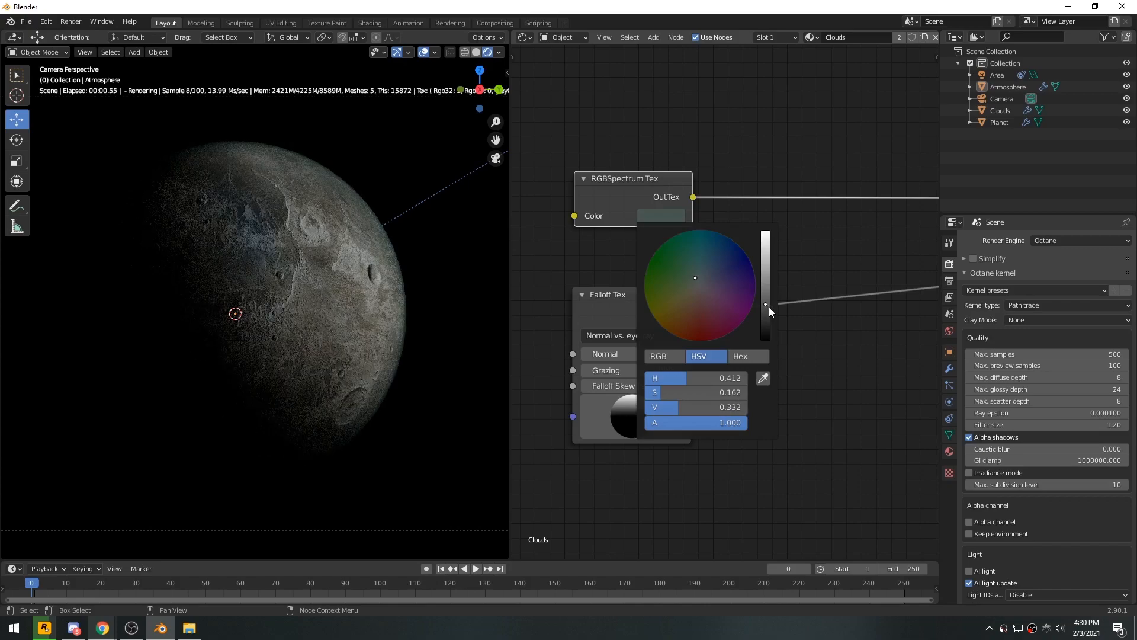
click(767, 290)
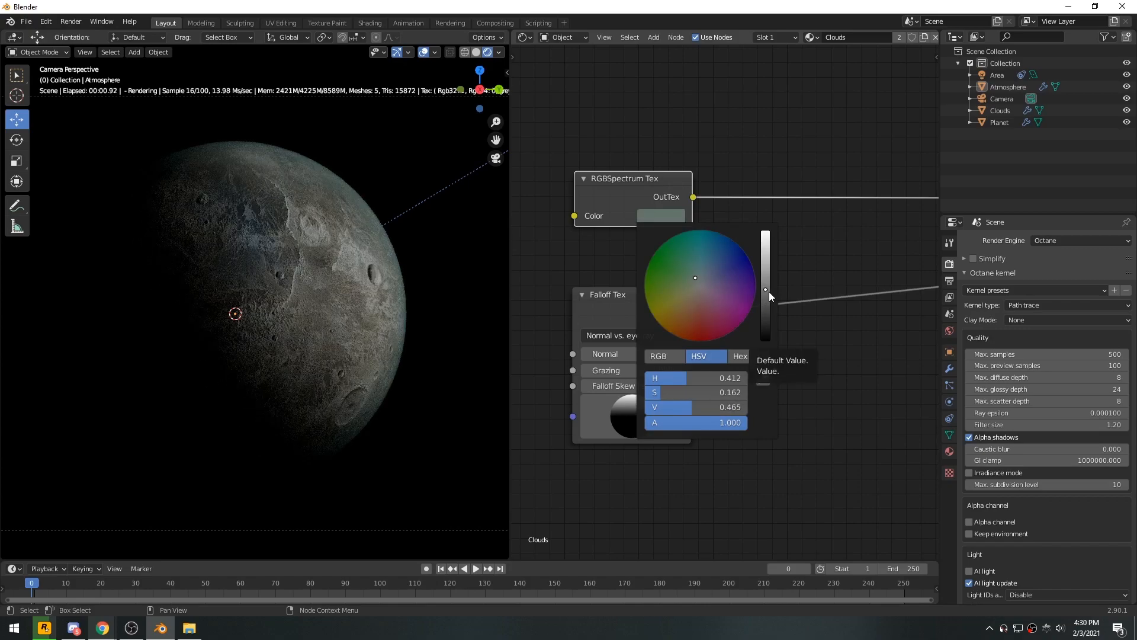
click(769, 292)
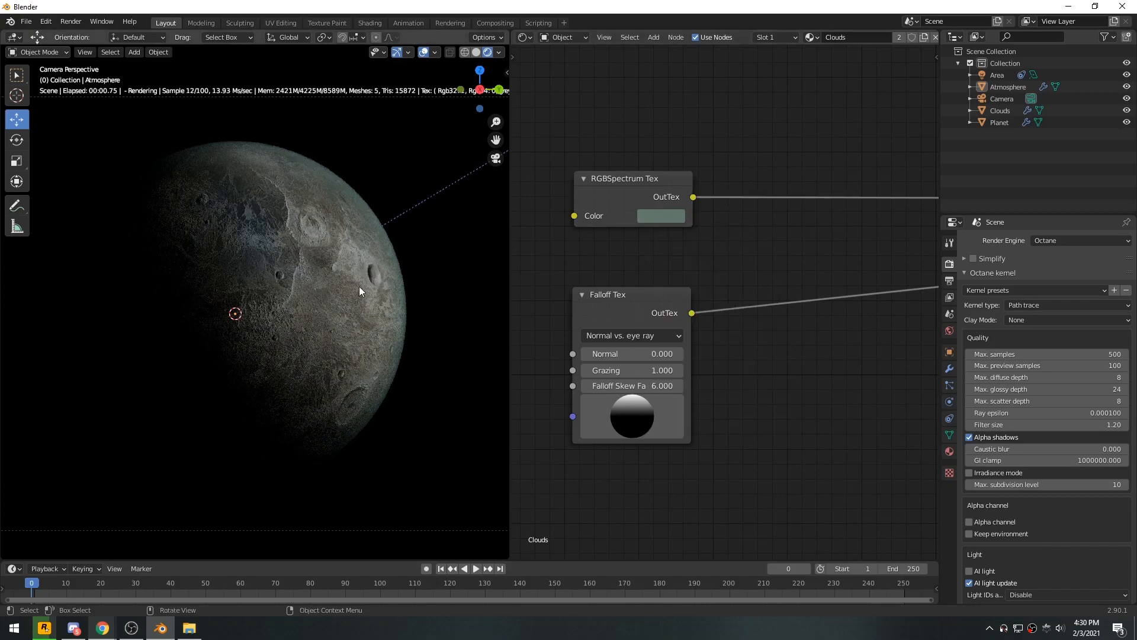
Try the Falloff Tex node's Normal value at 1.000 and 0.220, and return it to 0.000
middle_drag(684, 279, 689, 204)
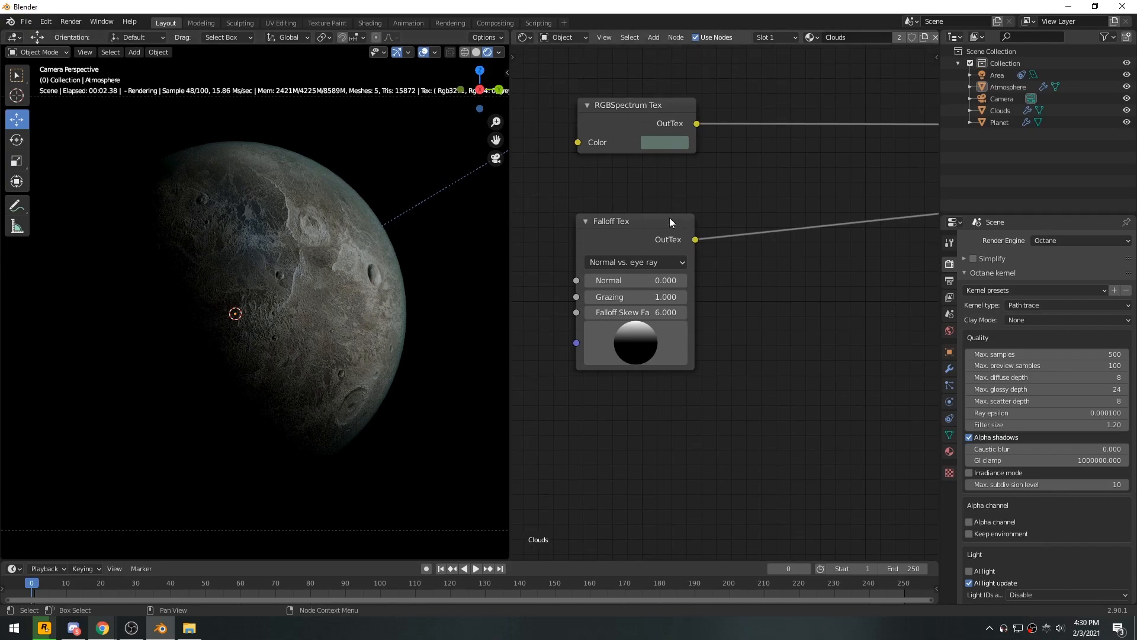
scroll(671, 236, up, 1)
middle_drag(580, 288, 632, 261)
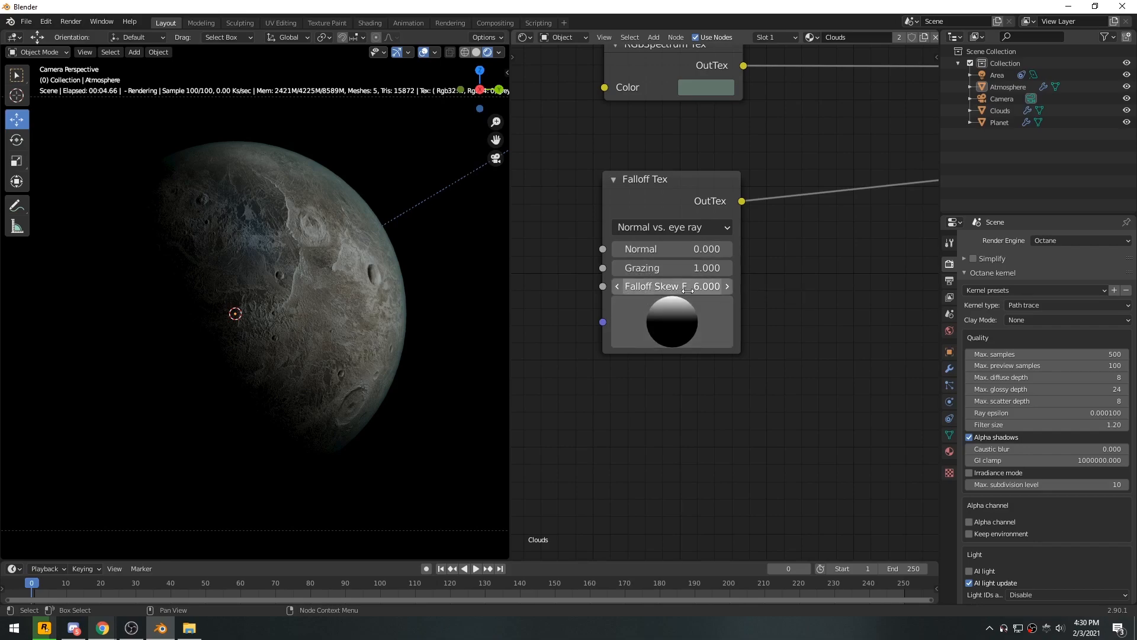
mouse_move(690, 268)
mouse_down()
mouse_move(616, 268)
mouse_move(684, 268)
mouse_up()
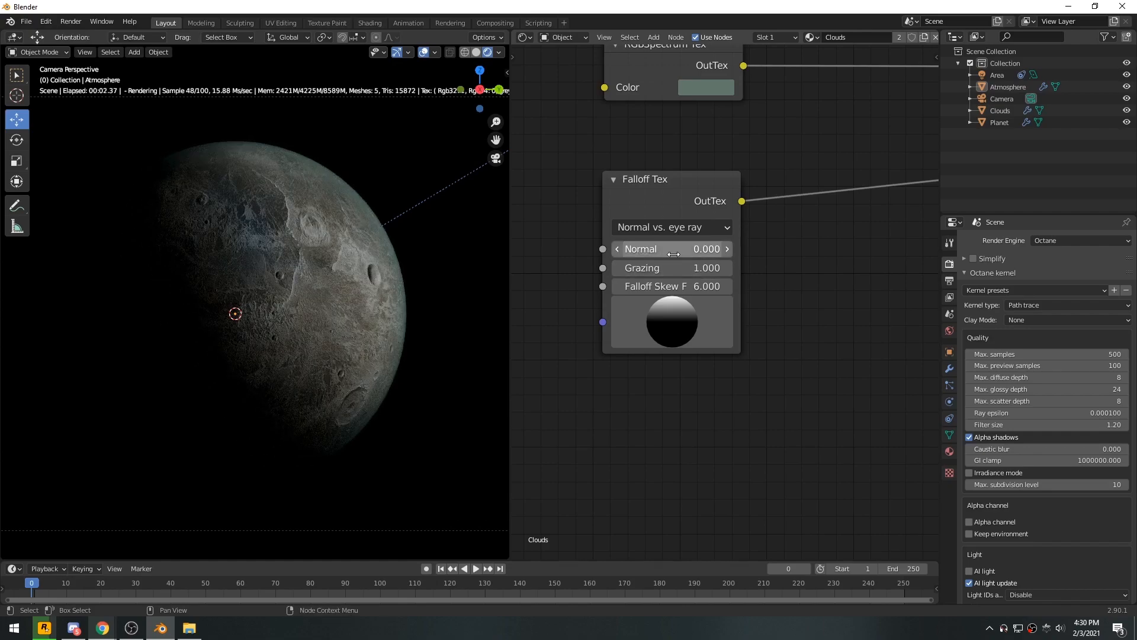
drag(674, 253, 729, 254)
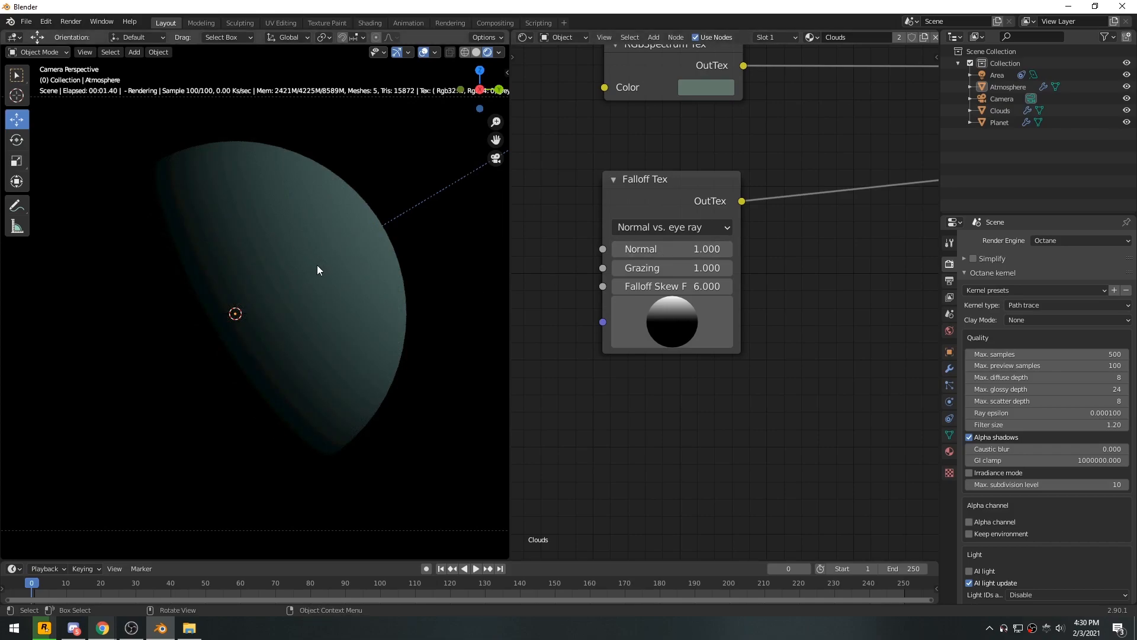
drag(681, 249, 597, 248)
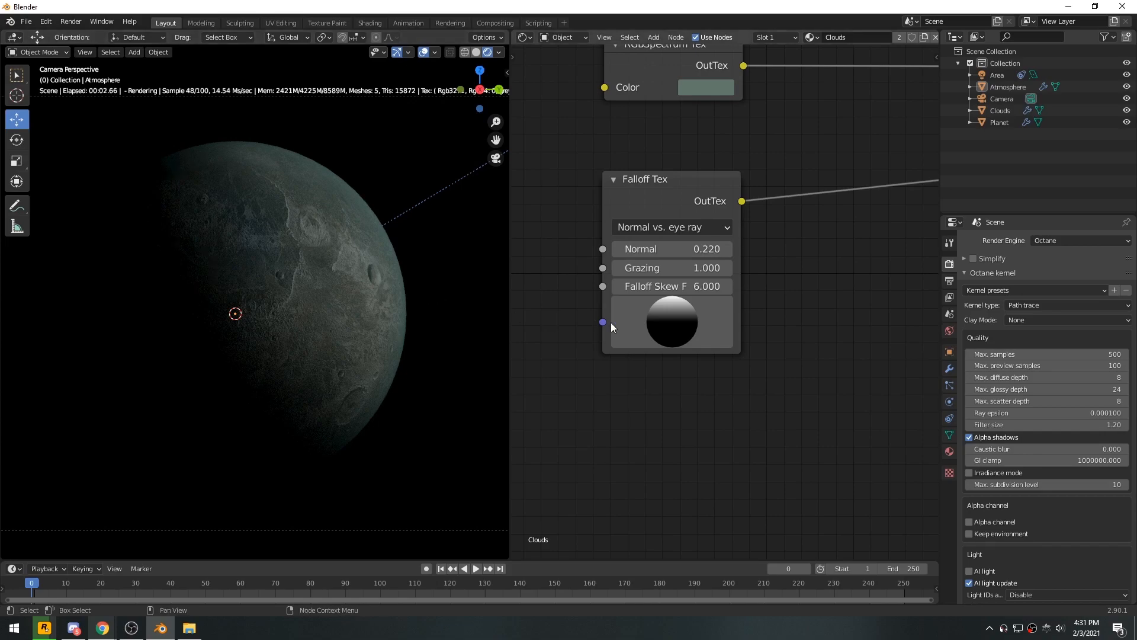
drag(663, 249, 640, 249)
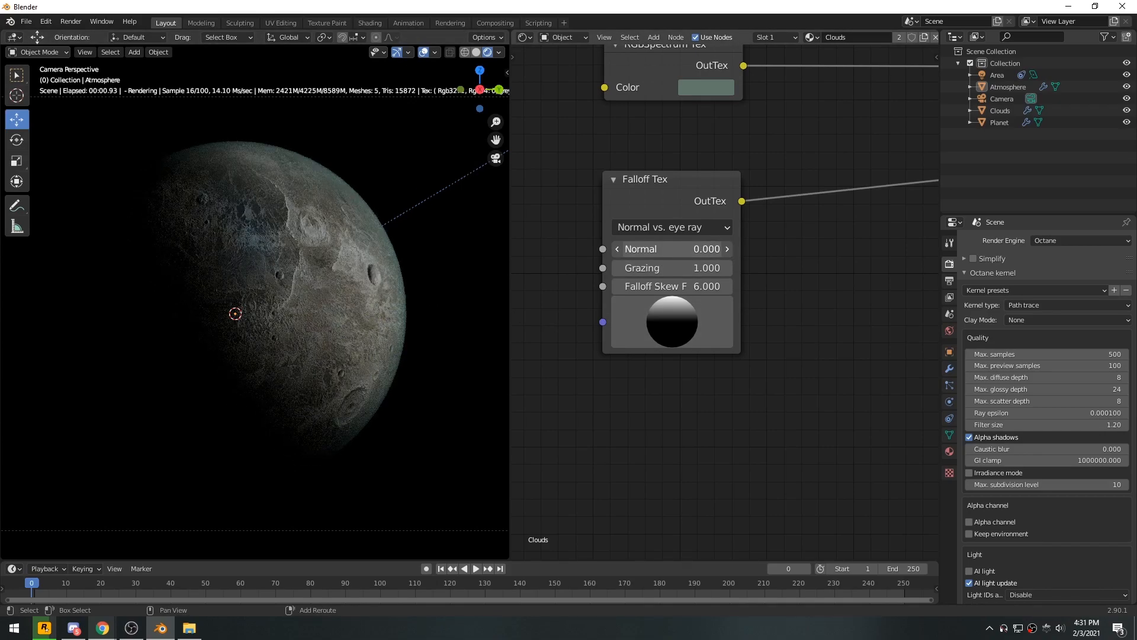
Set the Falloff Tex node's Normal to 0.120 and Grazing to 0.750
drag(662, 254, 673, 278)
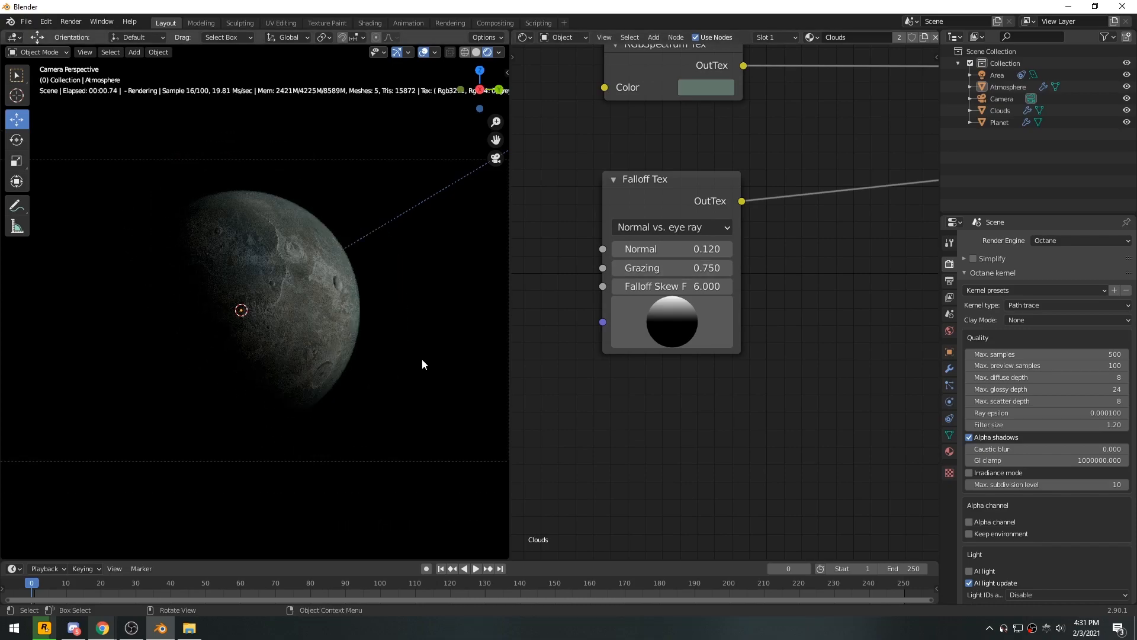
scroll(422, 358, down, 3)
scroll(420, 357, up, 2)
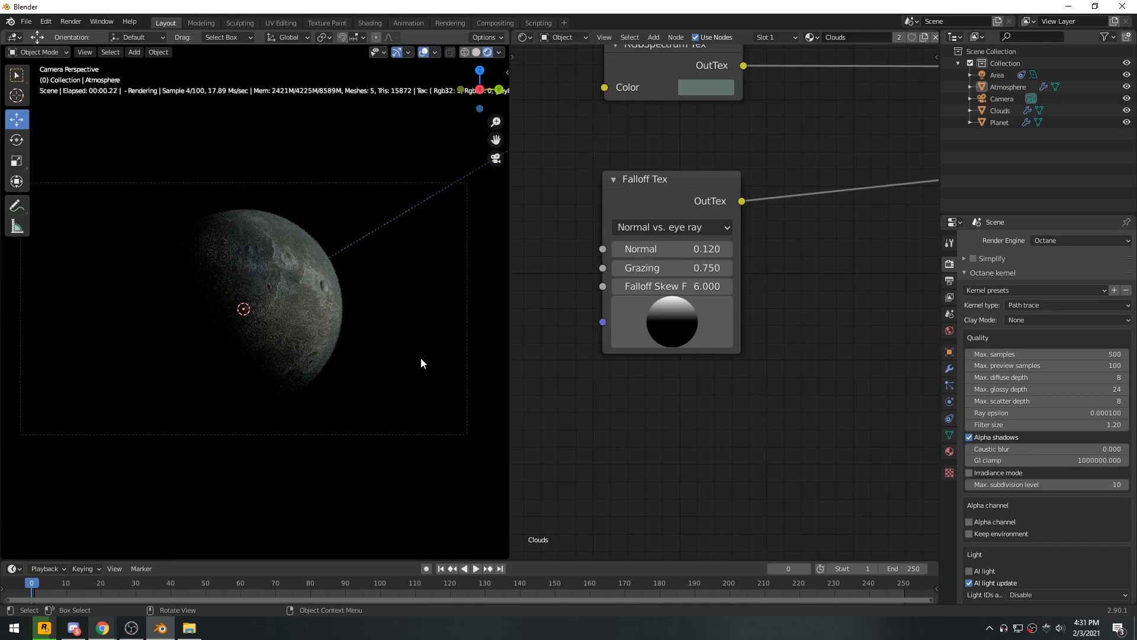
Shift the RGBSpectrum Tex colour toward blue and brighten it, with hue 0.466 and value 0.504
middle_drag(779, 176, 641, 211)
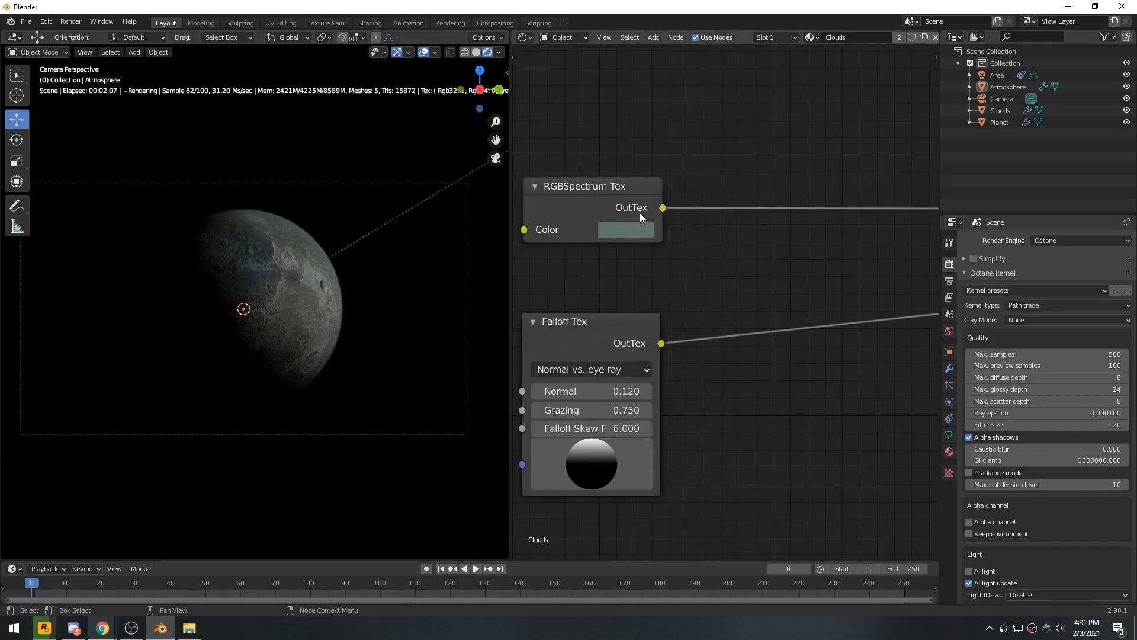
click(642, 228)
drag(746, 315, 748, 309)
drag(684, 420, 691, 420)
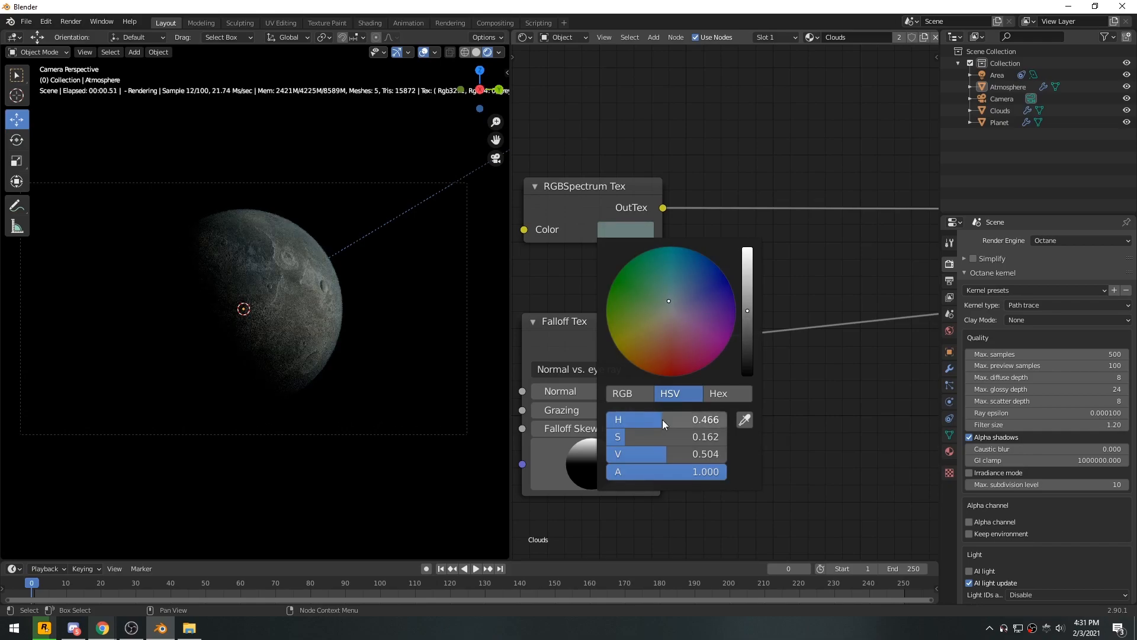
Move the Area light horizontally so it lights more of the planet's camera-facing side, and return to the camera view
middle_drag(342, 283, 341, 314)
click(330, 315)
drag(383, 305, 344, 317)
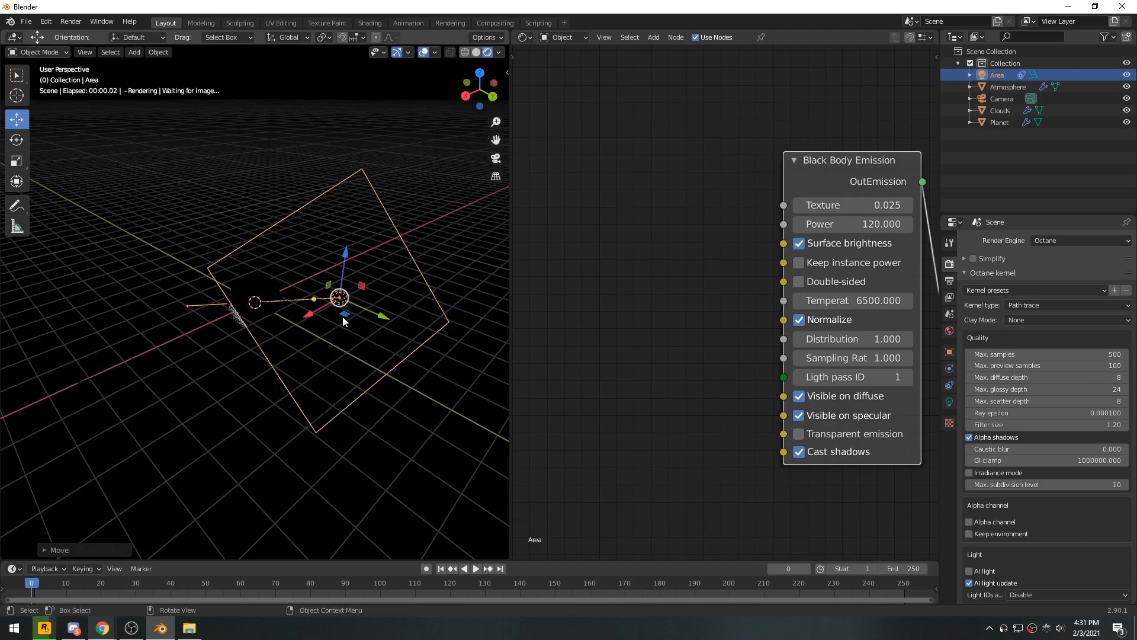
middle_drag(415, 261, 376, 287)
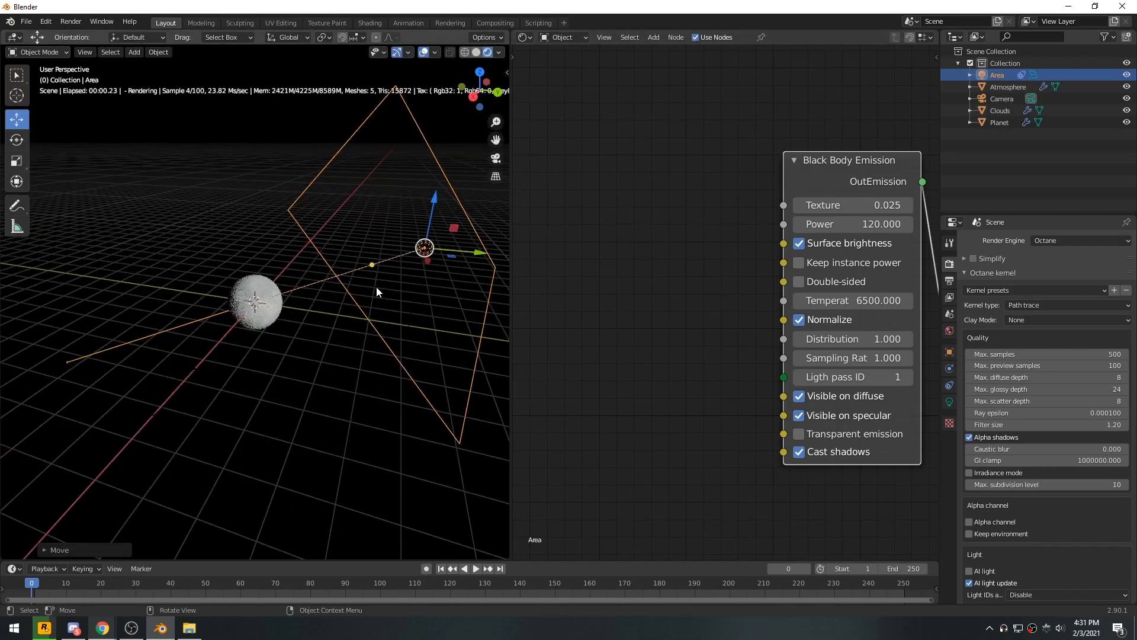
key(KP_0)
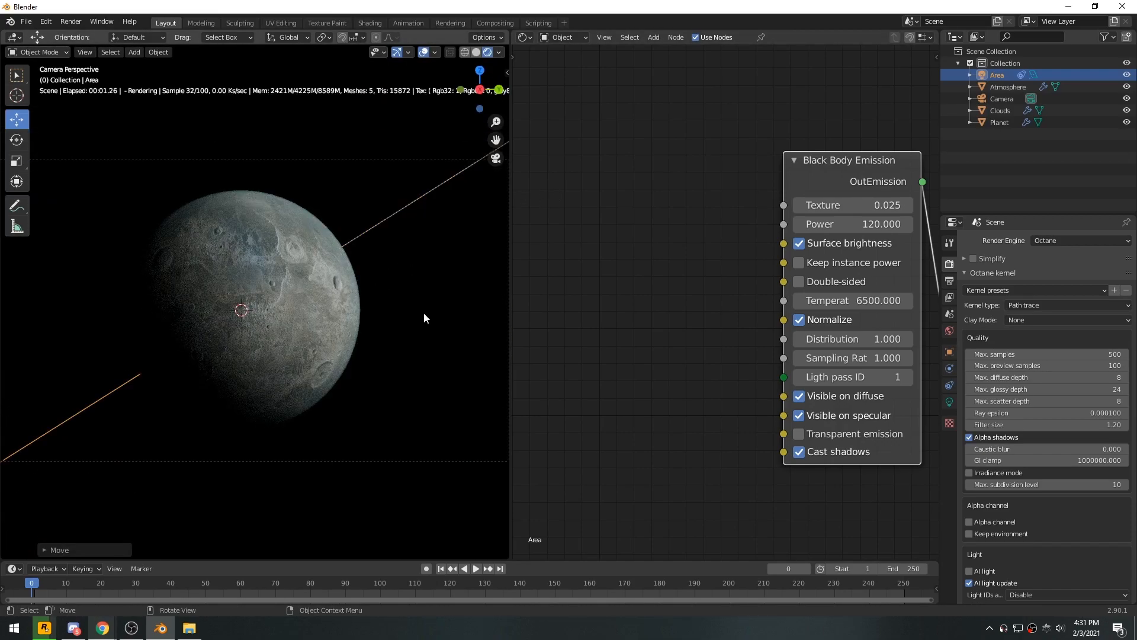
Examine the planet's surface, clouds and atmosphere rim in the camera view, both close up and in full frame
scroll(424, 312, up, 6)
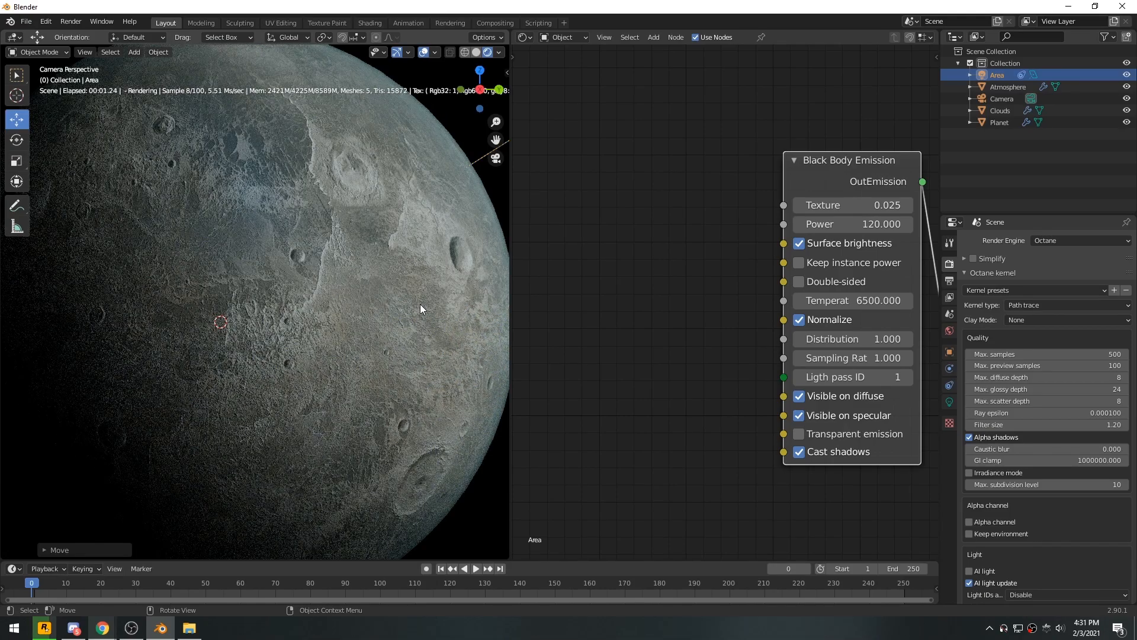
scroll(418, 299, down, 2)
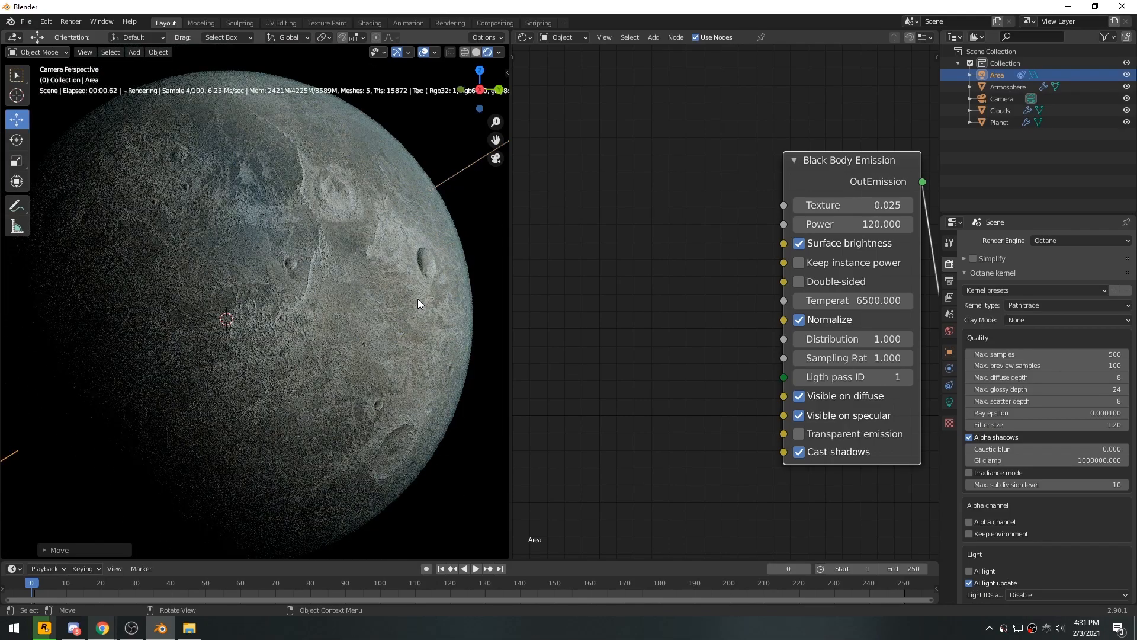
scroll(418, 299, down, 4)
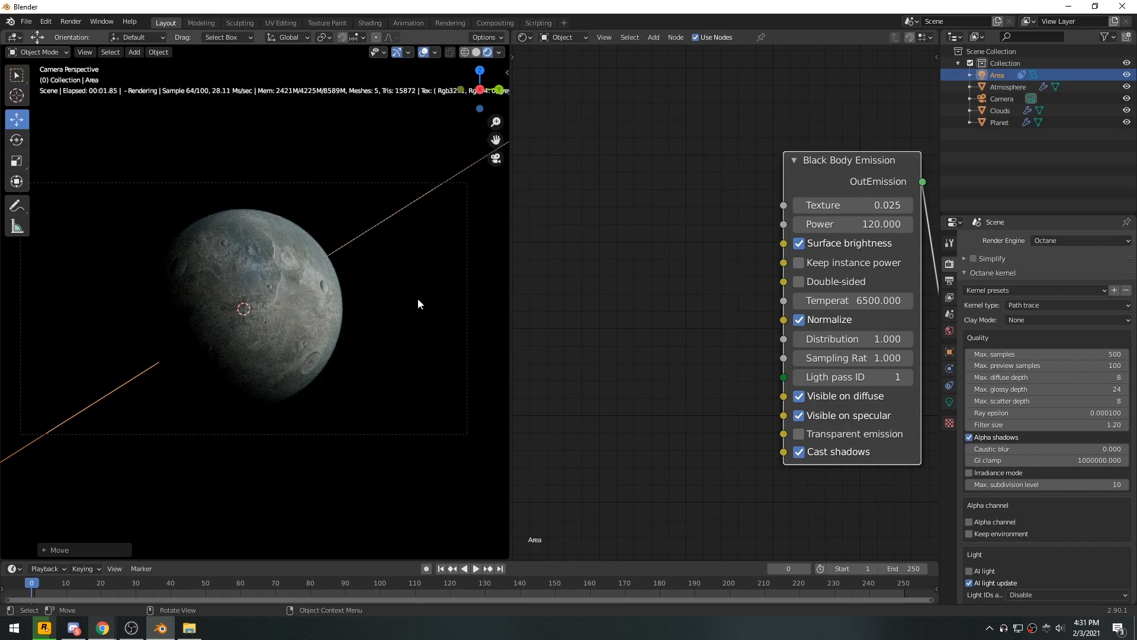
click(413, 302)
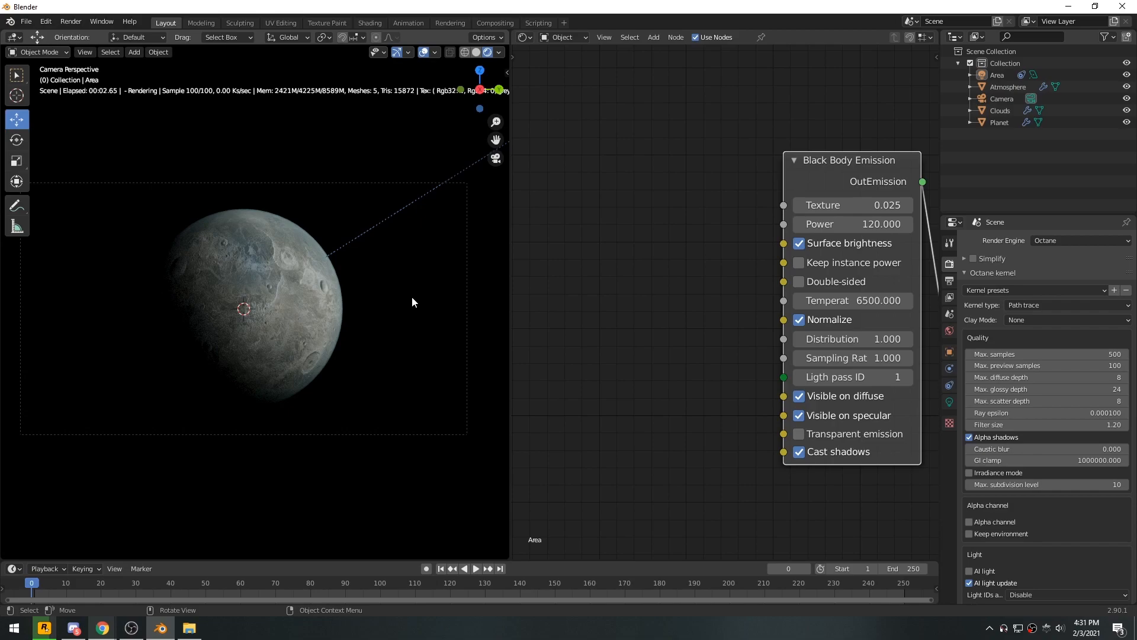
scroll(413, 302, down, 2)
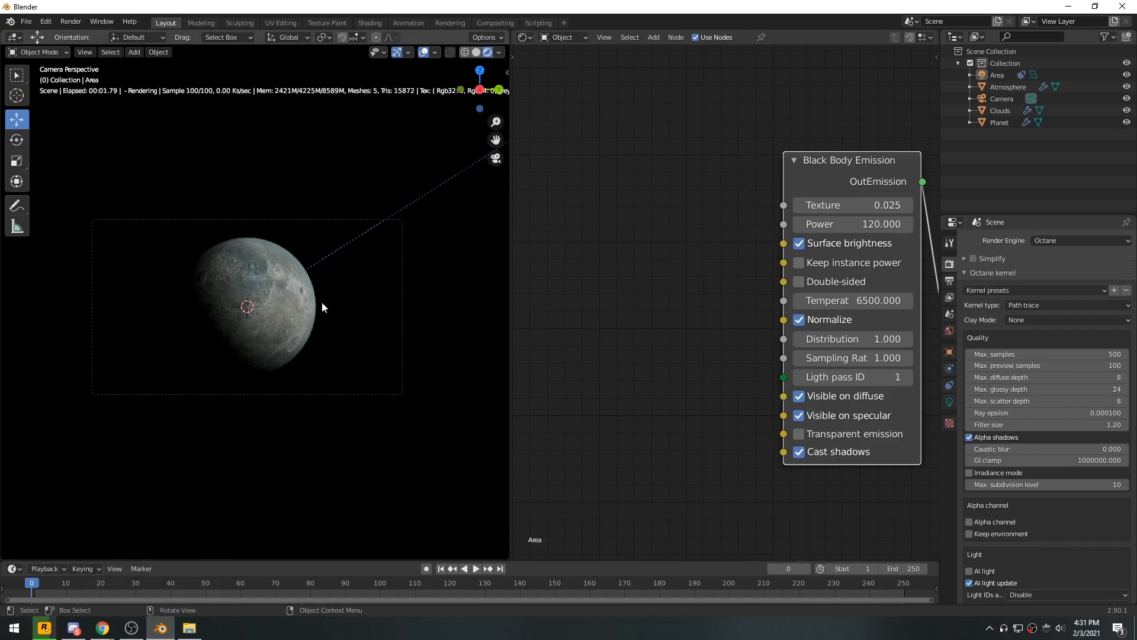
scroll(321, 301, up, 1)
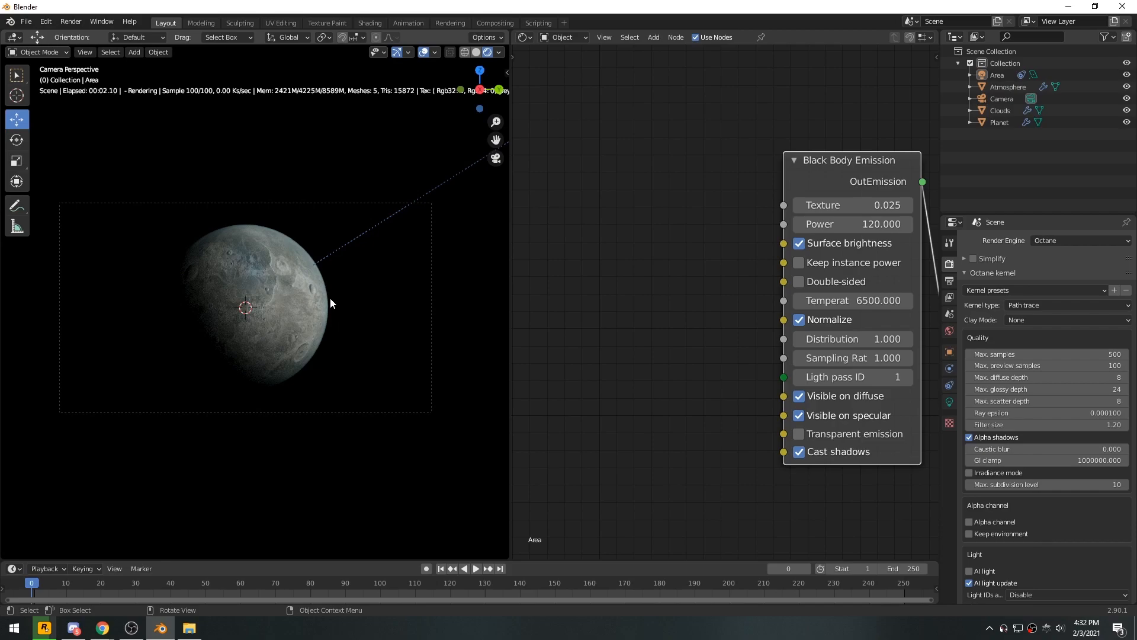
Check the pt15 texture folder for the starfield image, and switch the world's Octane environment to Texture Environment
click(189, 628)
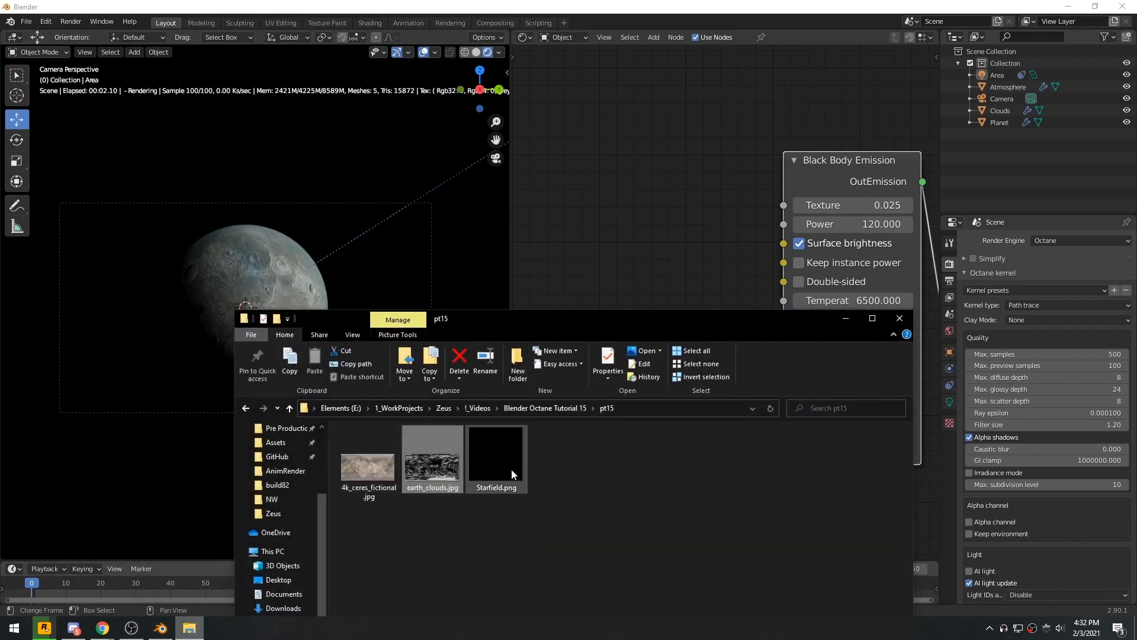
drag(619, 323, 487, 101)
click(718, 98)
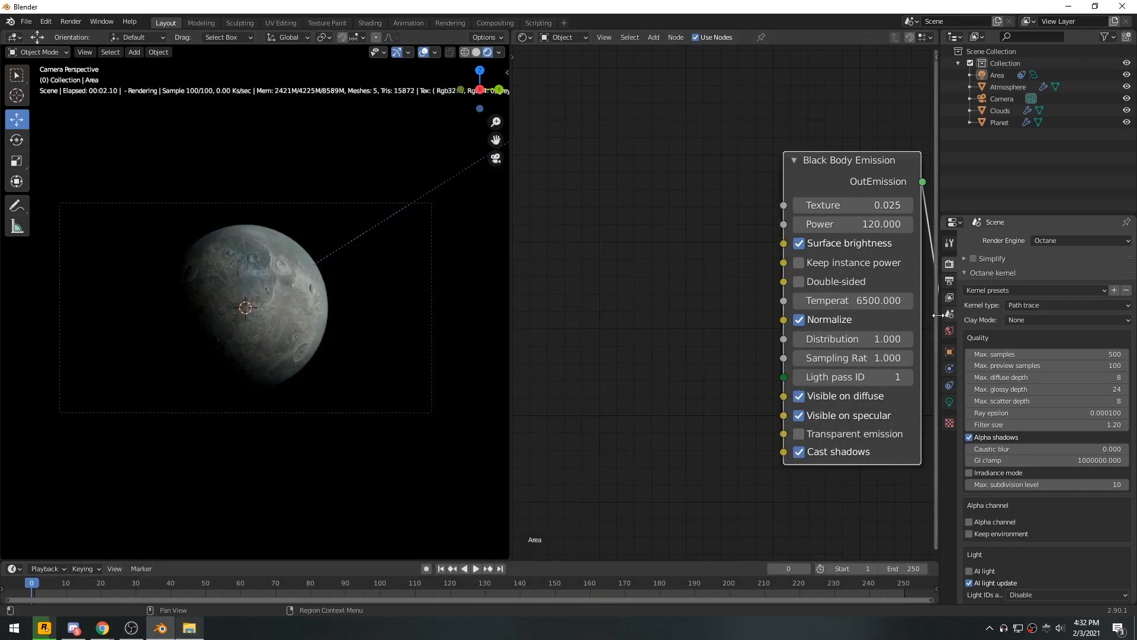
click(950, 331)
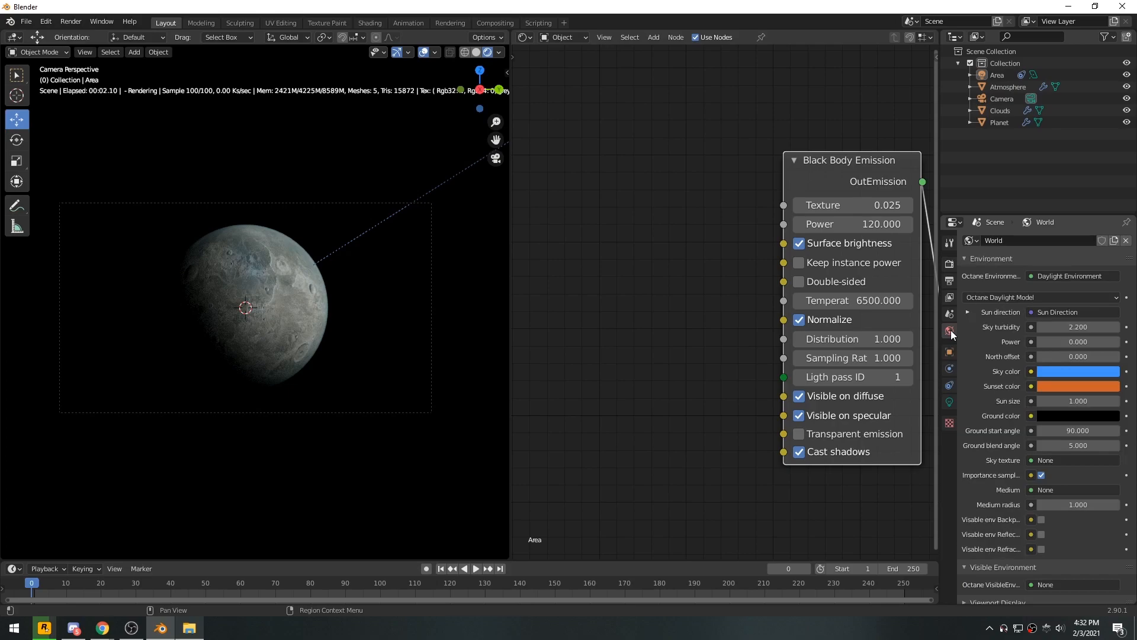
click(1054, 275)
click(1082, 305)
click(1053, 276)
click(1042, 329)
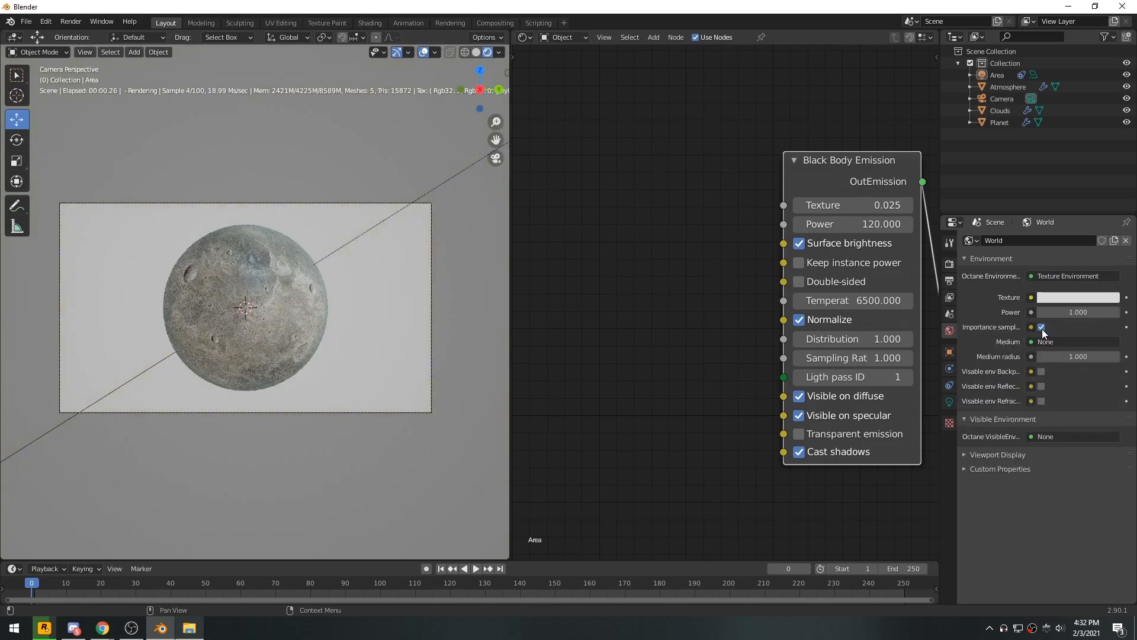
Feed the environment texture from an Image Tex and load Starfield.png from the pt15 folder into it
click(1031, 298)
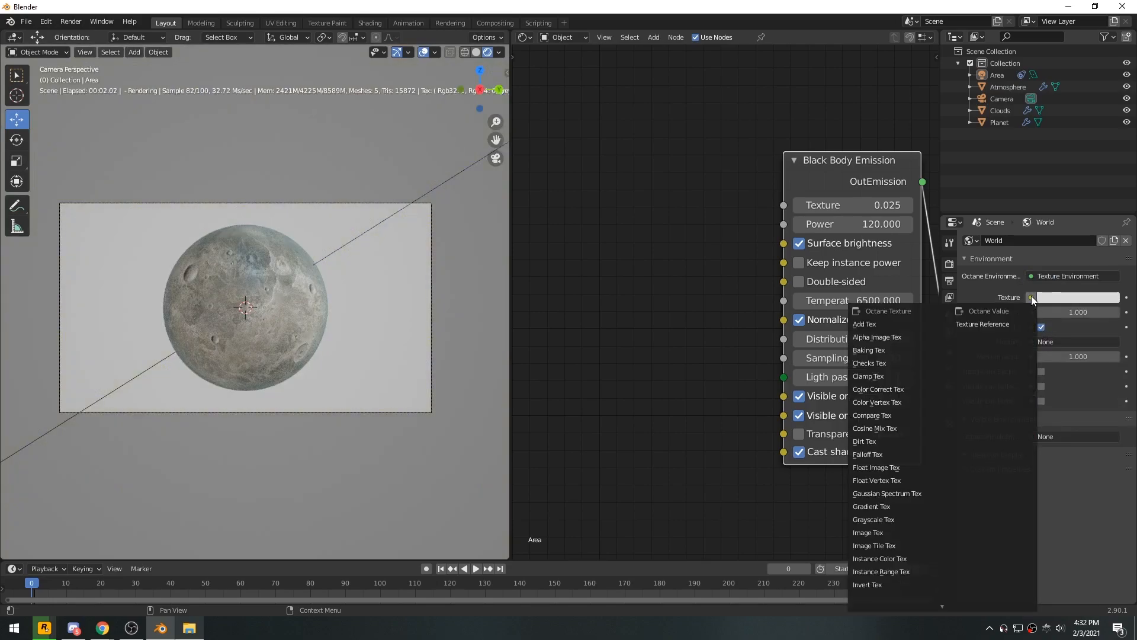
click(873, 533)
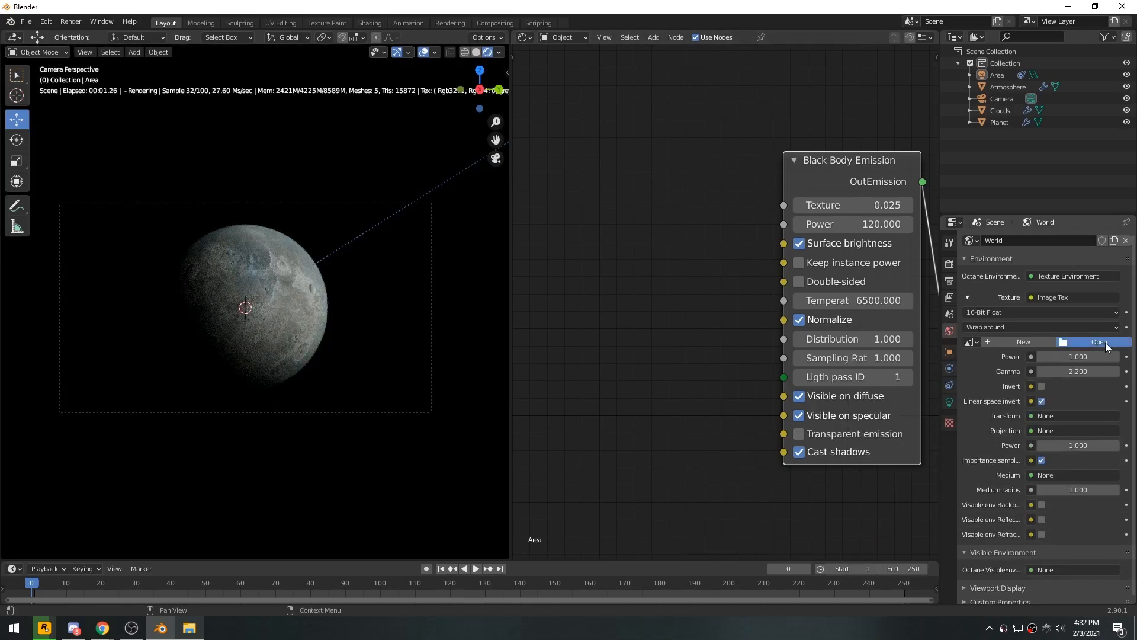
click(1100, 342)
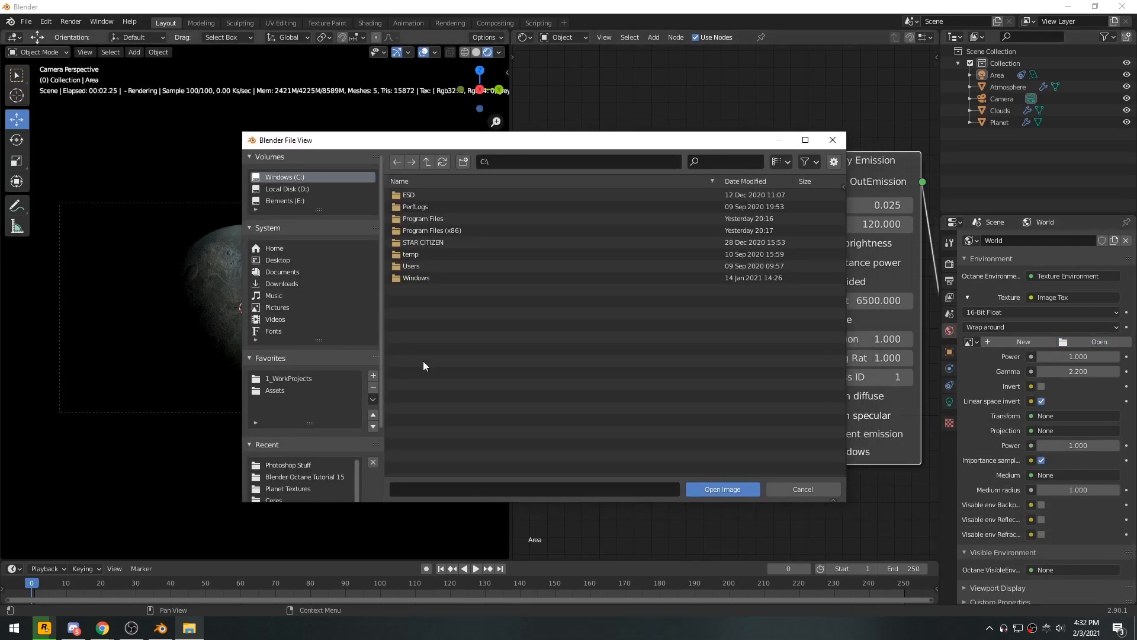
drag(744, 146, 753, 146)
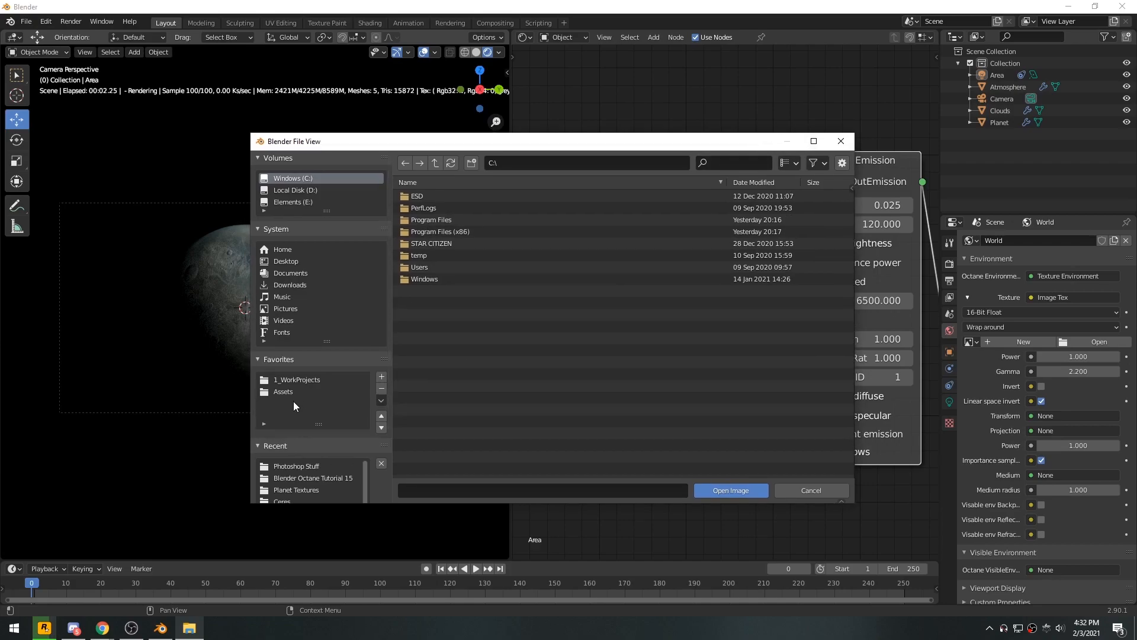
click(315, 477)
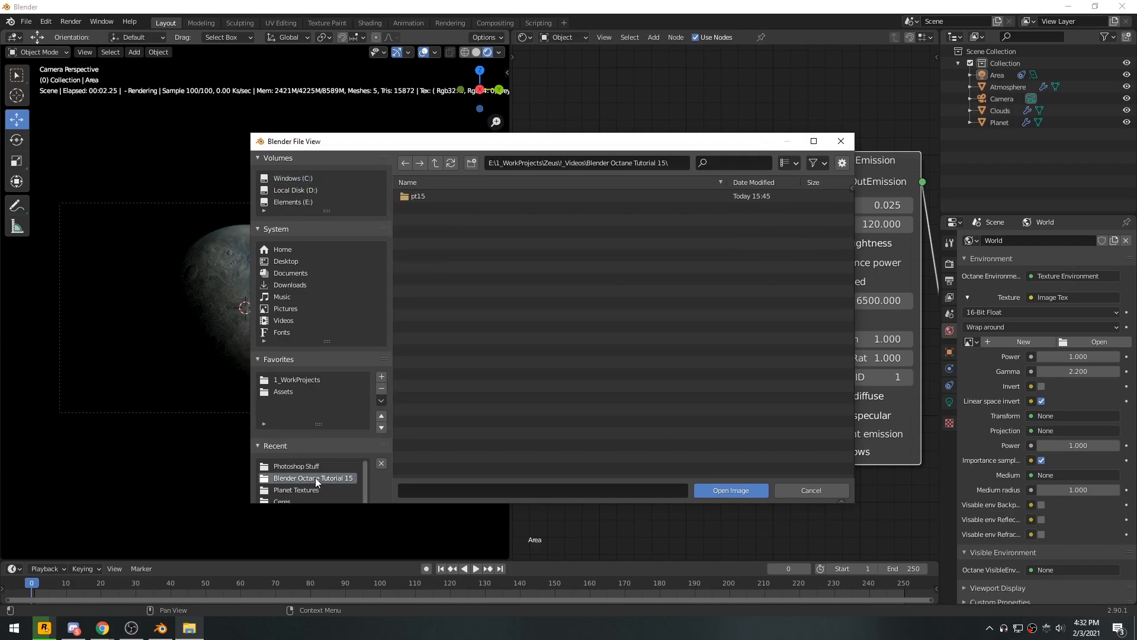
drag(512, 142, 531, 131)
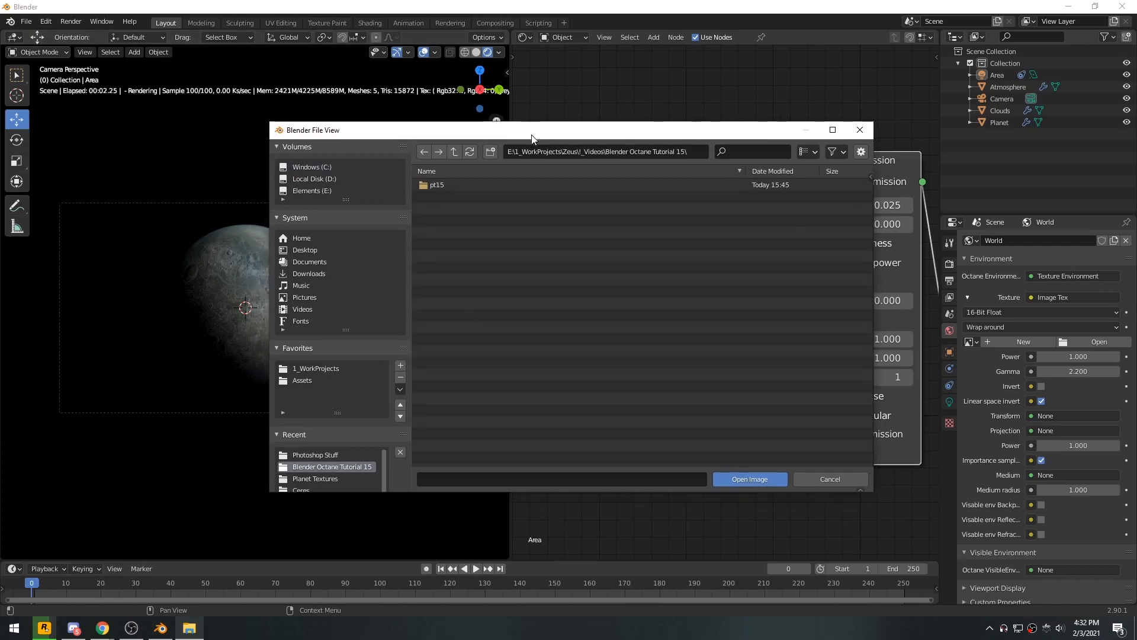
double_click(444, 186)
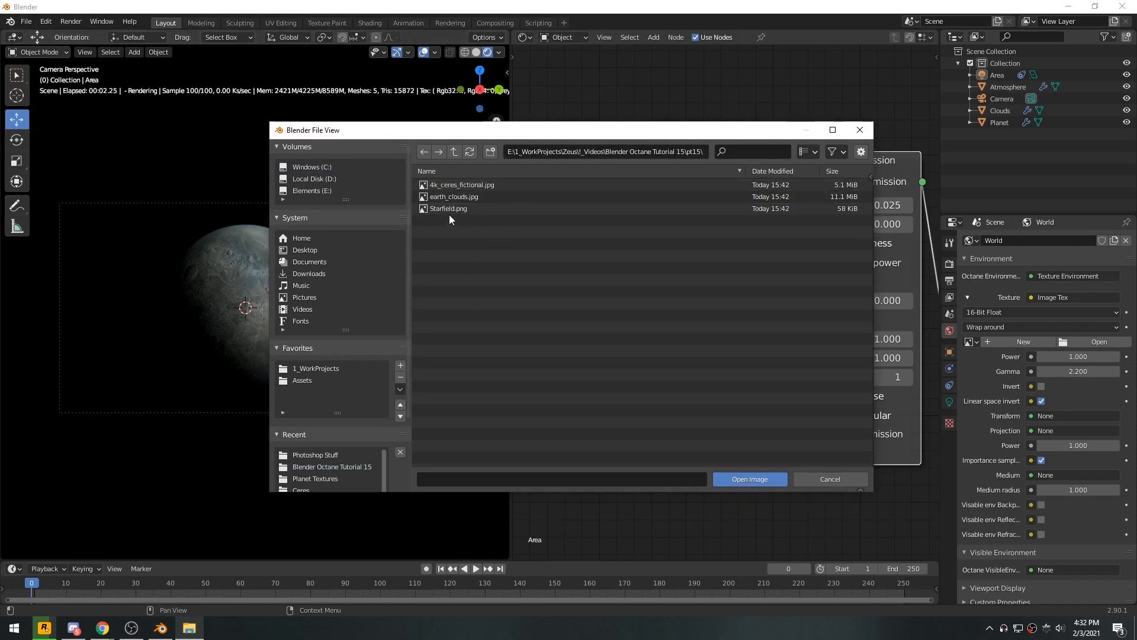
click(449, 209)
drag(689, 131, 665, 130)
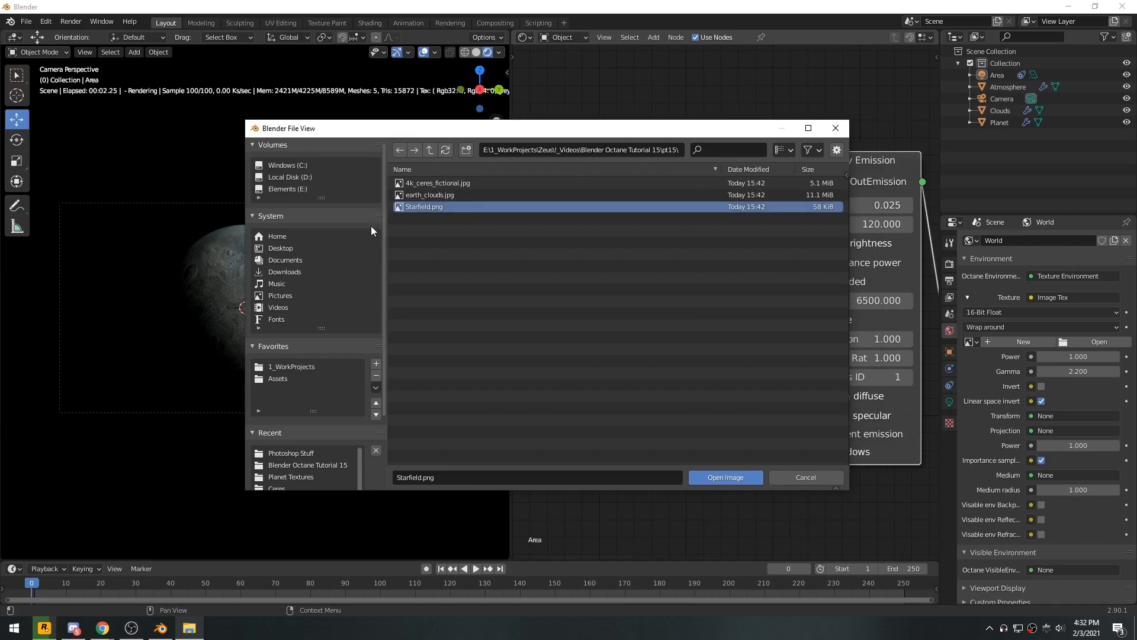
drag(471, 134, 453, 129)
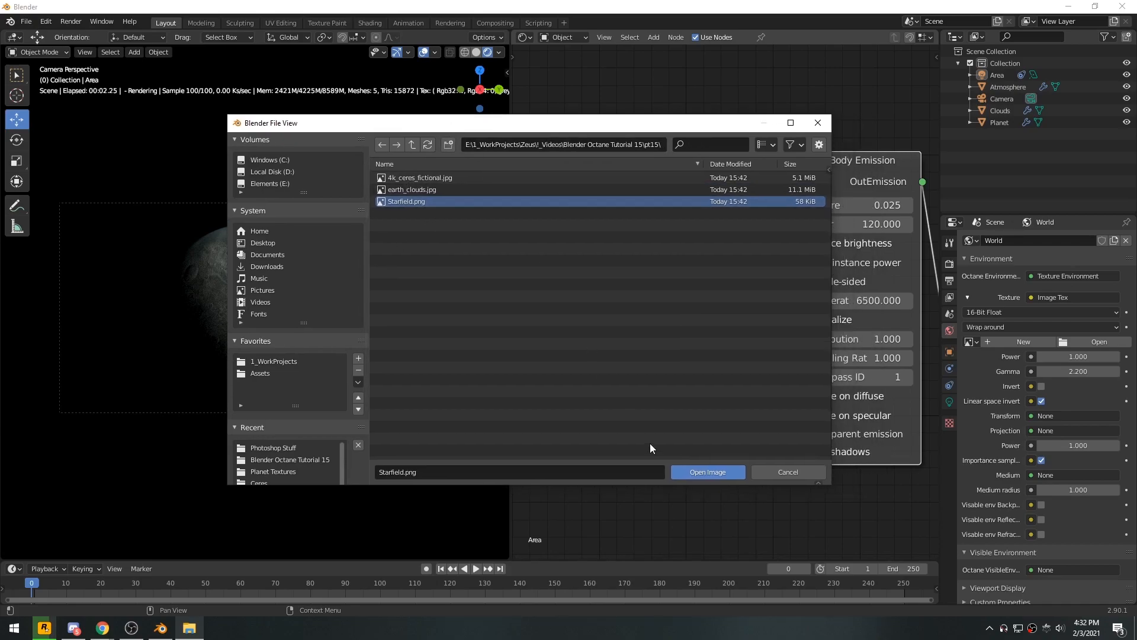
click(703, 473)
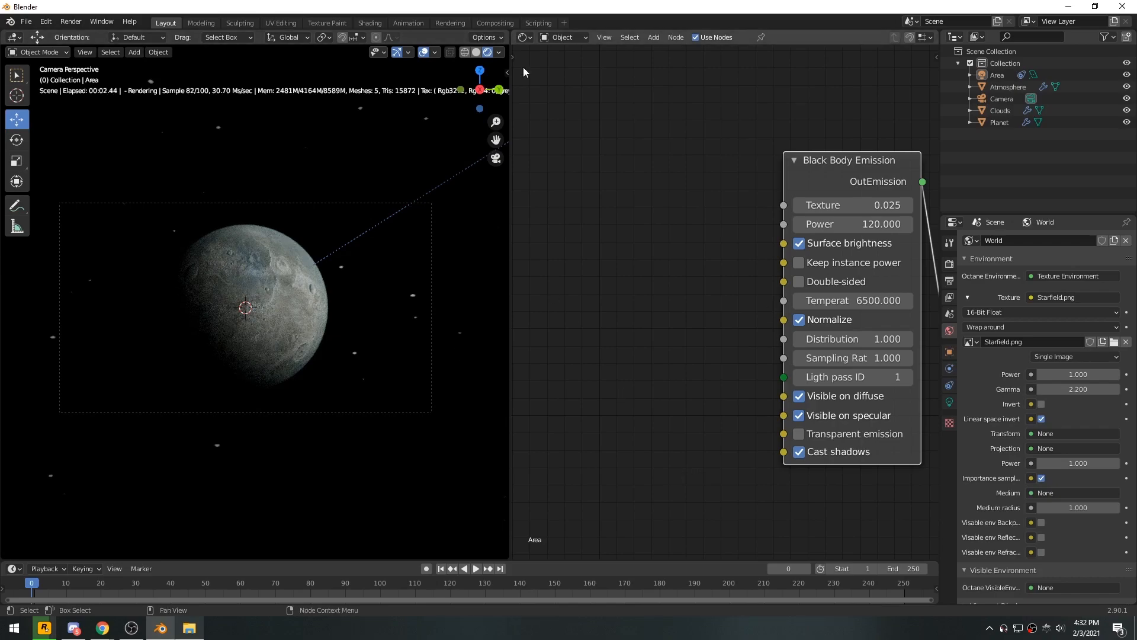
Show the World shader nodes in the node editor and delete the Background node
scroll(680, 315, down, 5)
middle_drag(680, 315, 722, 309)
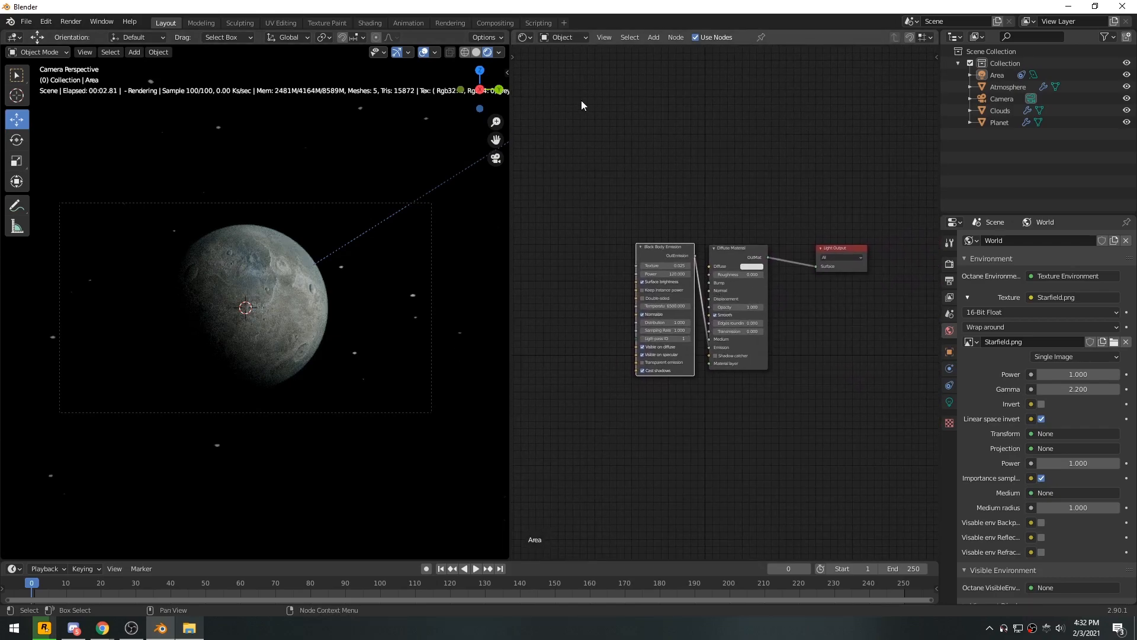
click(566, 38)
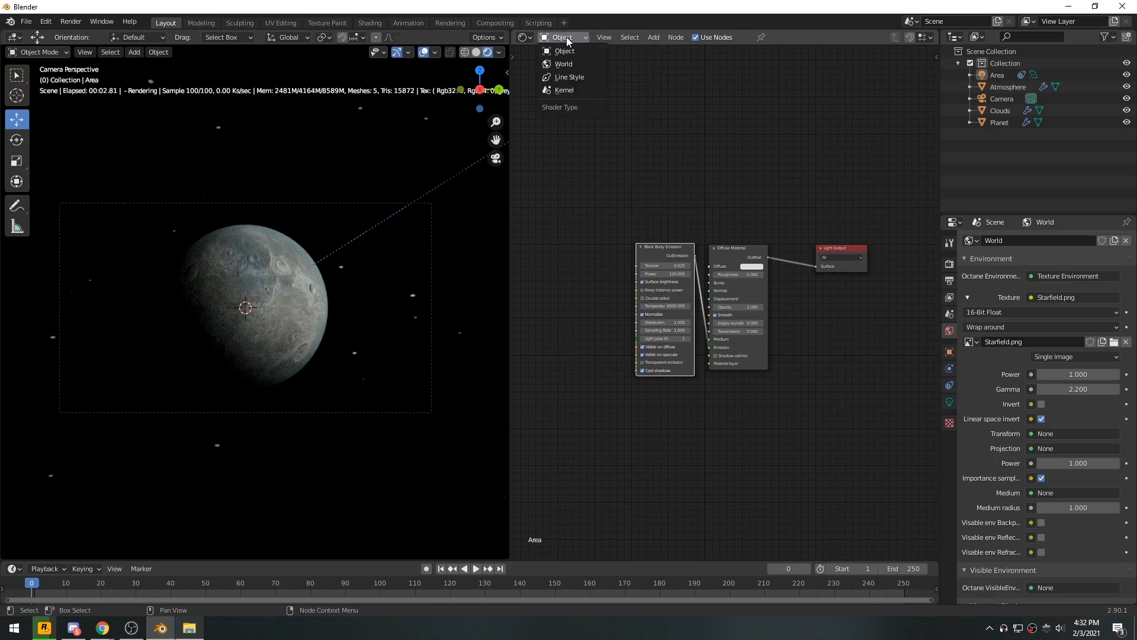
click(572, 64)
scroll(711, 267, up, 2)
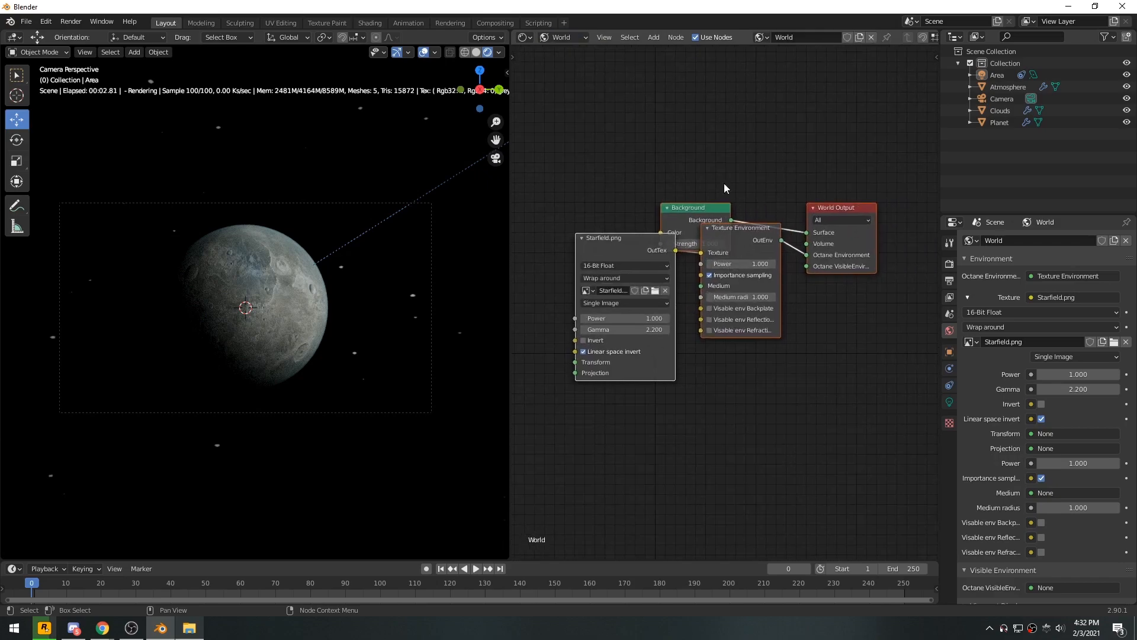
drag(708, 200, 708, 157)
key(x)
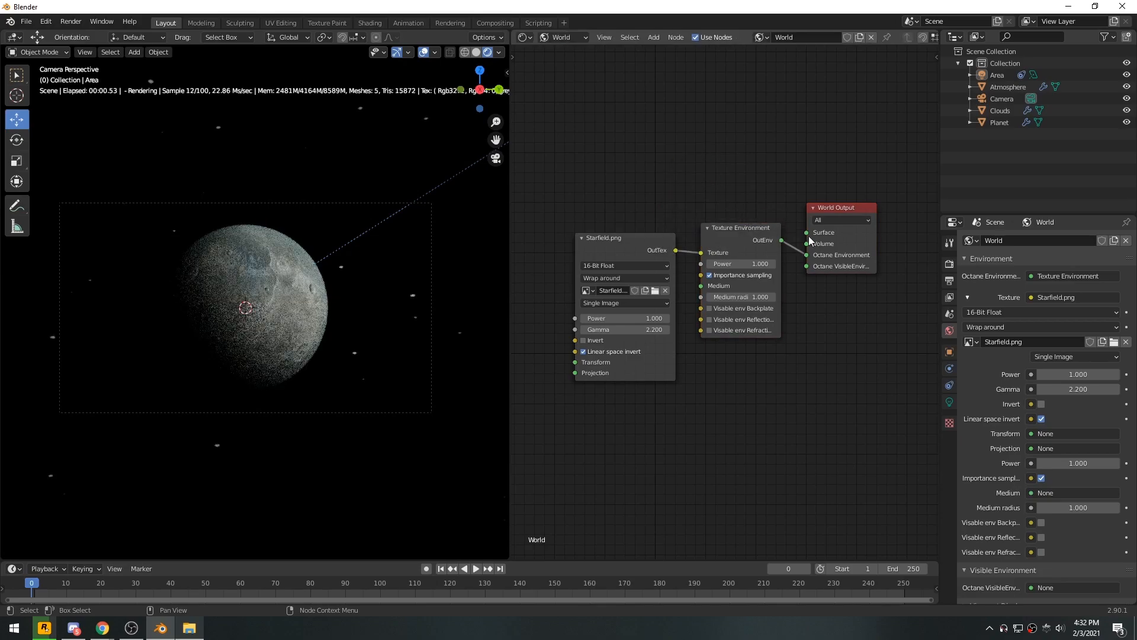
Change the World Output node's target renderer and move the Starfield and Texture Environment nodes away from it
click(845, 220)
click(840, 260)
drag(831, 207, 832, 223)
scroll(718, 253, down, 2)
middle_drag(652, 231, 703, 200)
drag(673, 173, 771, 237)
key(g)
click(651, 237)
middle_drag(747, 252, 867, 246)
middle_drag(668, 261, 740, 255)
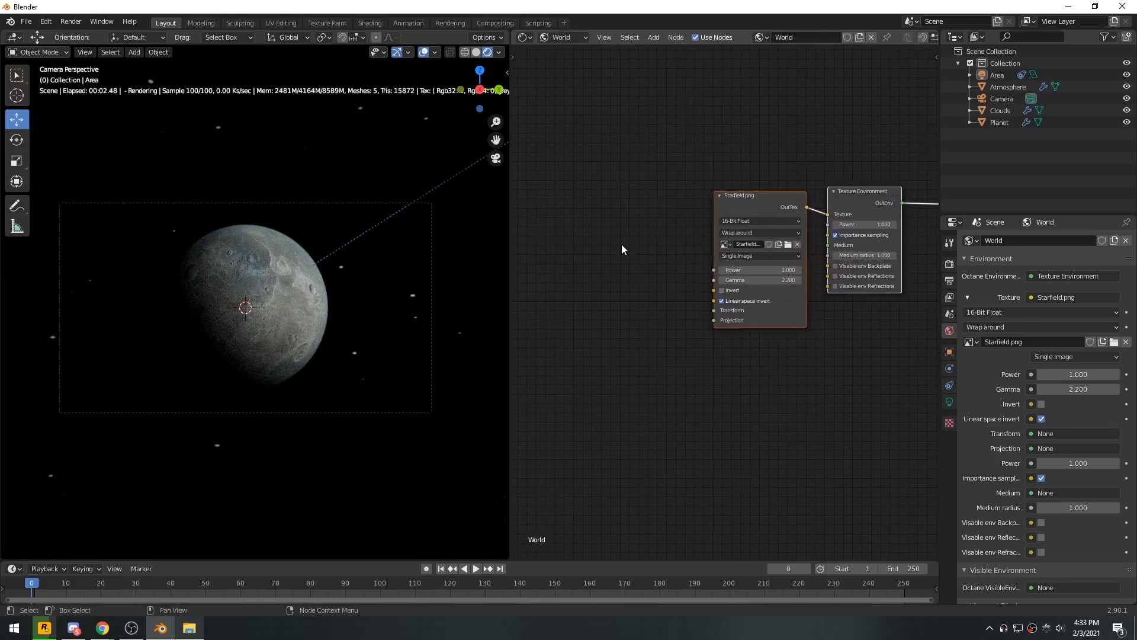
Add a Full Transform node beside the Starfield image node
scroll(741, 255, up, 1)
key(shift+a)
click(635, 223)
text(full)
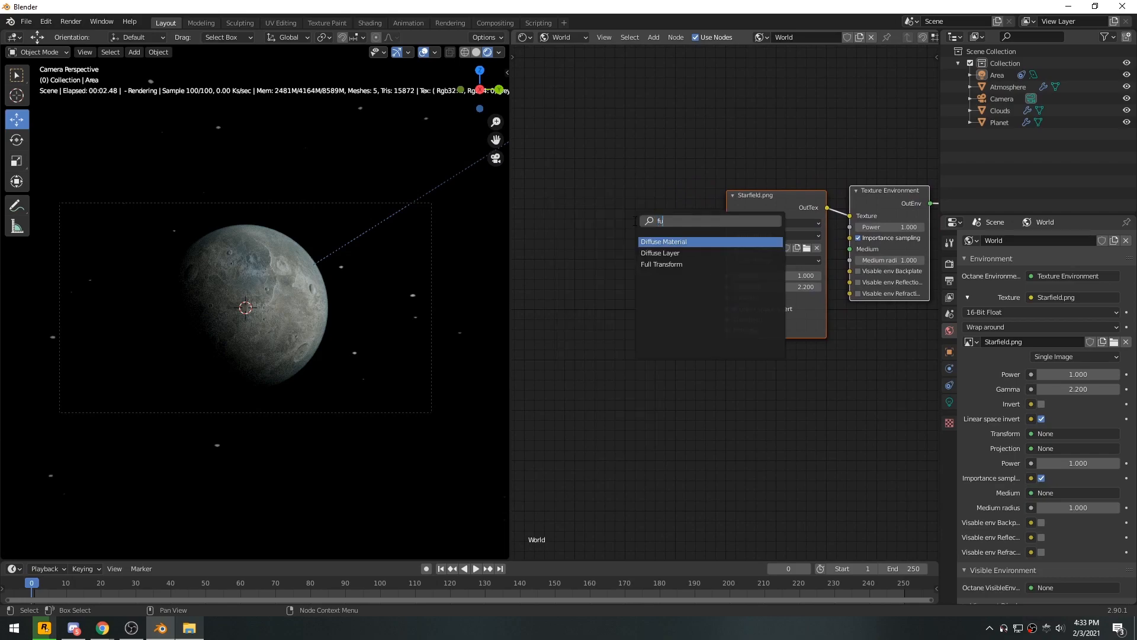
key(Return)
click(590, 183)
Connect the Full Transform to the Starfield image's Transform input and set its scale to 0.120 on all axes
drag(671, 201, 727, 320)
key(g)
click(668, 254)
mouse_move(670, 290)
mouse_down()
mouse_move(673, 308)
mouse_move(613, 309)
mouse_move(692, 290)
mouse_move(651, 290)
mouse_up()
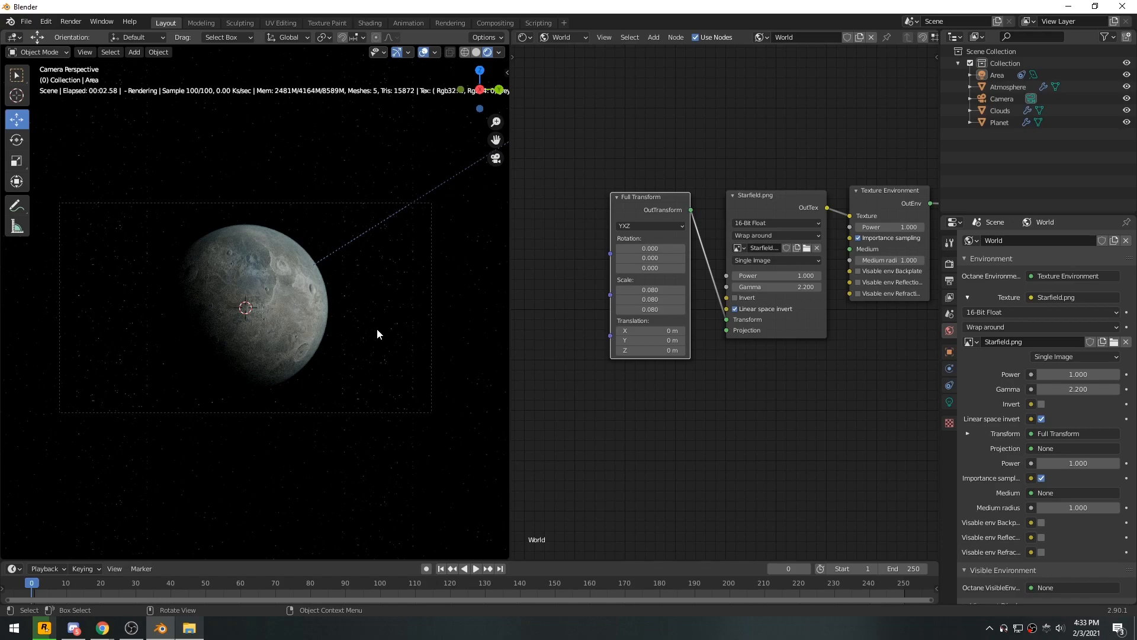
shift+drag(651, 289, 674, 289)
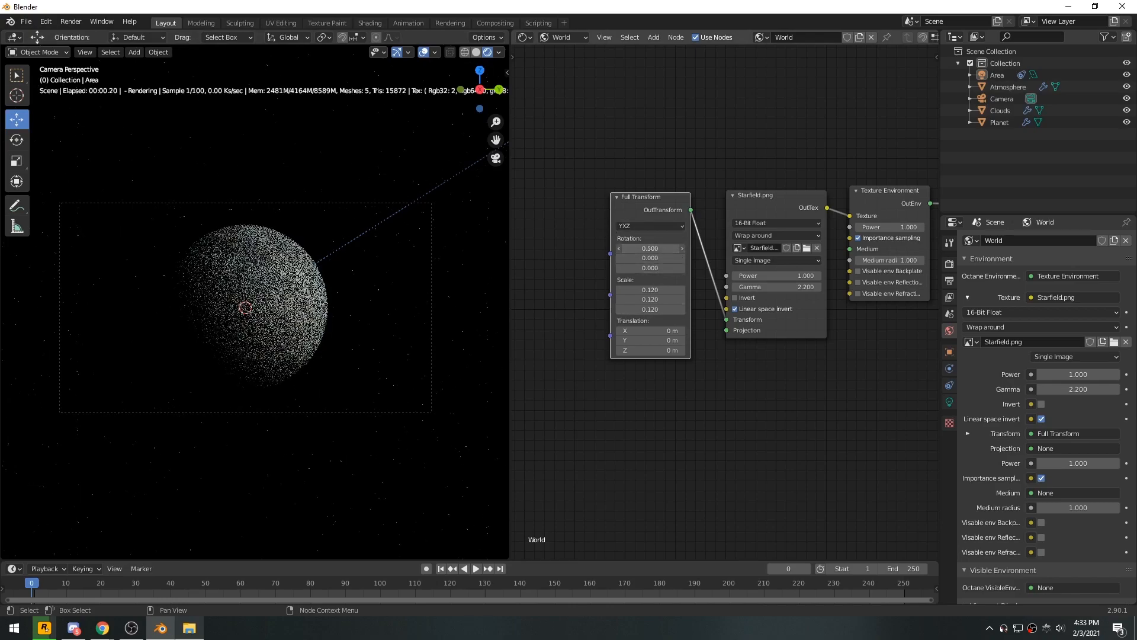
Try different rotation values on the Full Transform node and reset them to 0.000
drag(650, 259, 650, 259)
key(BackSpace)
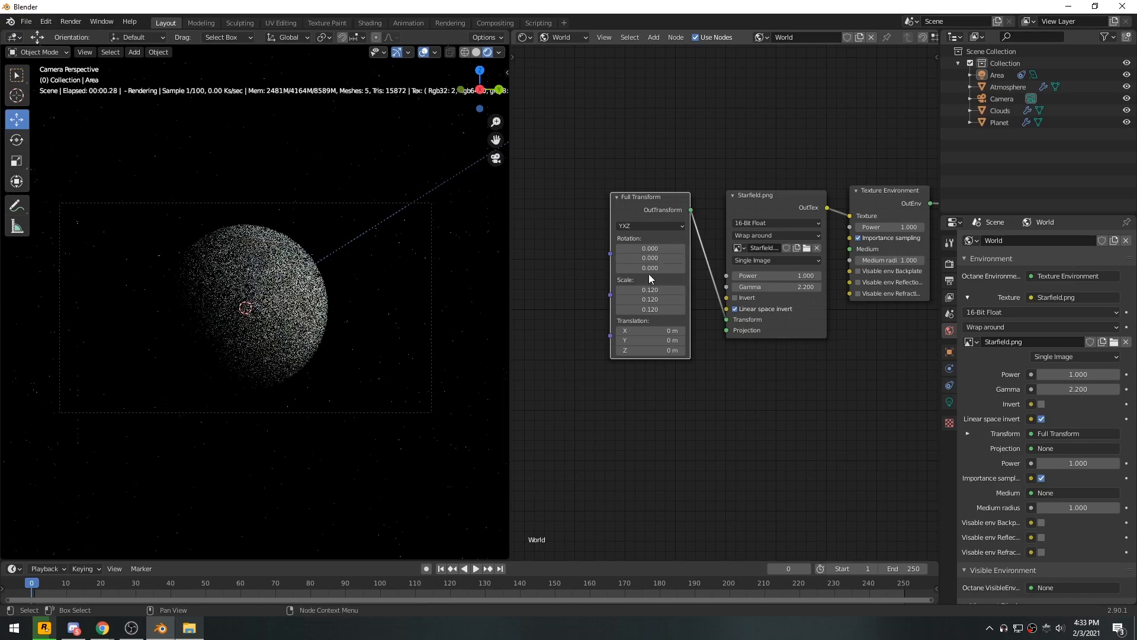
text(0.120)
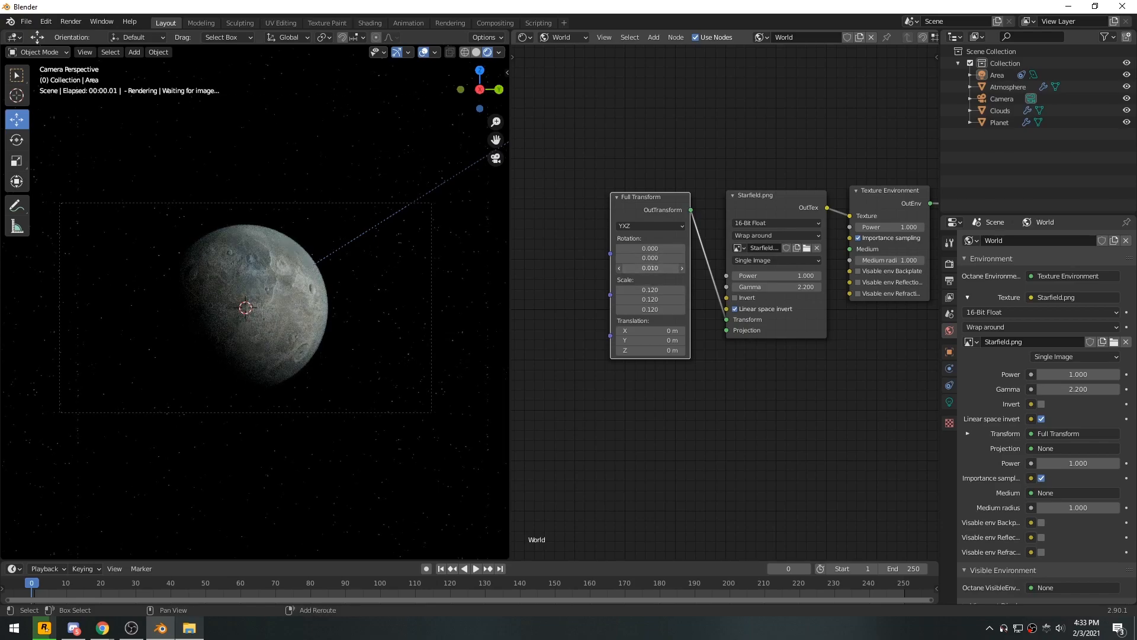
drag(646, 270, 748, 271)
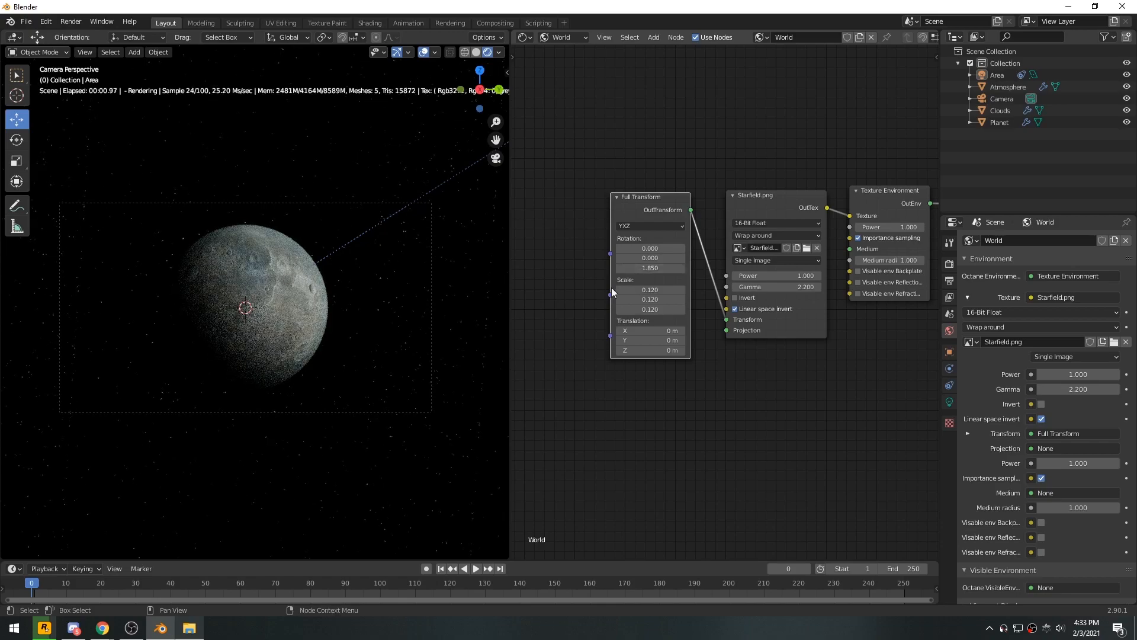
key(BackSpace)
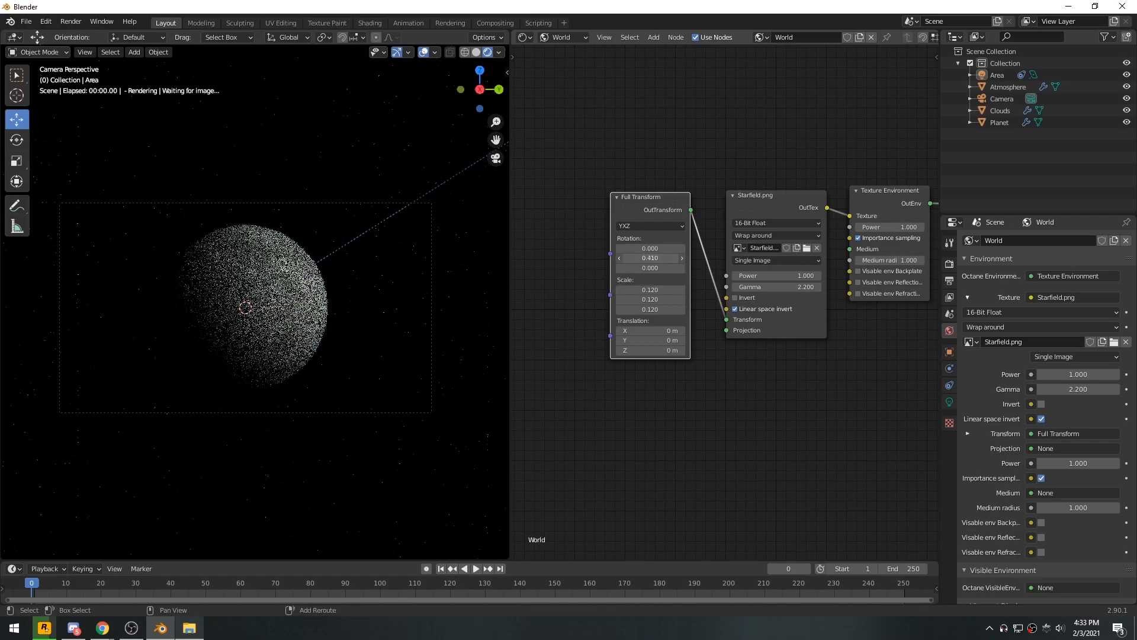
drag(653, 248, 642, 249)
key(ctrl+z)
Shift the starfield by setting the Full Transform's X translation to 0.01 m
shift+drag(651, 330, 654, 330)
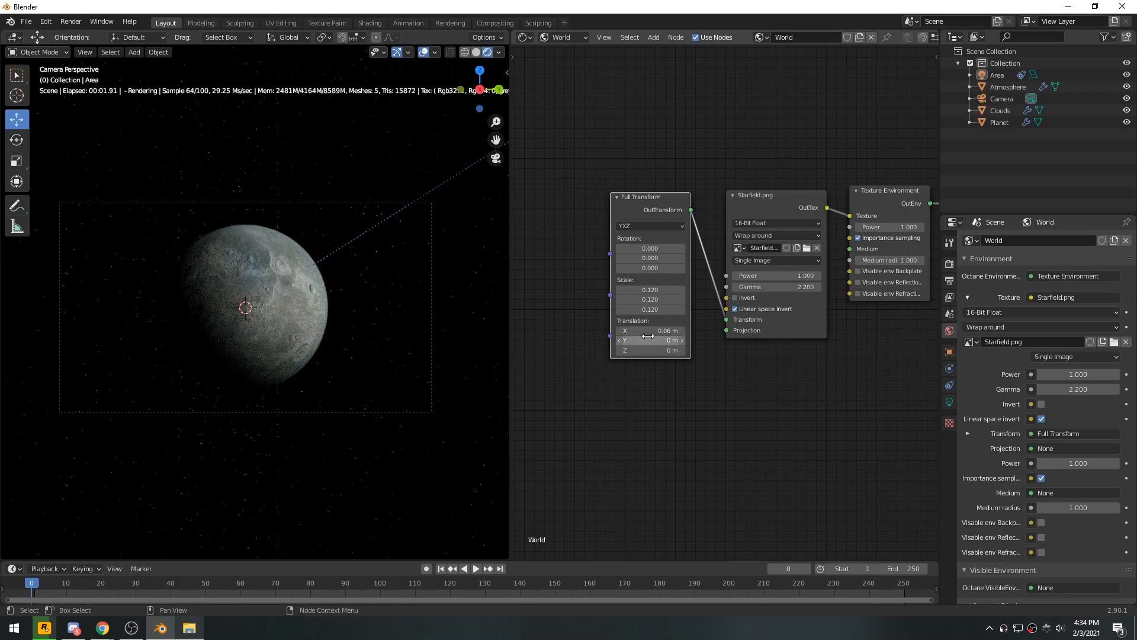
shift+drag(654, 330, 648, 331)
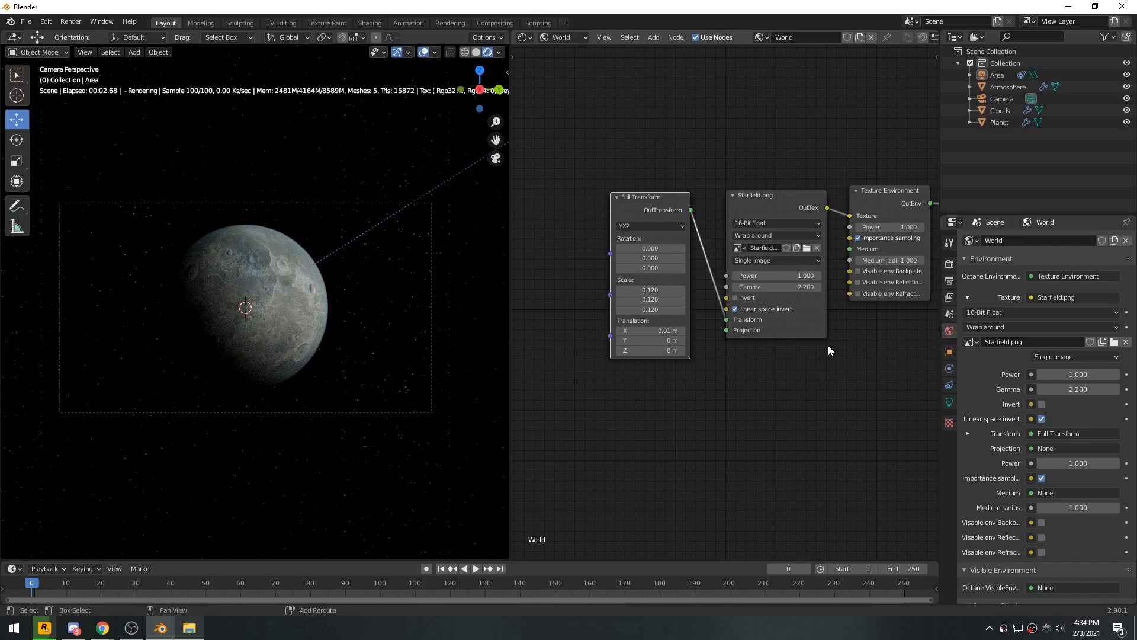
middle_drag(830, 347, 759, 340)
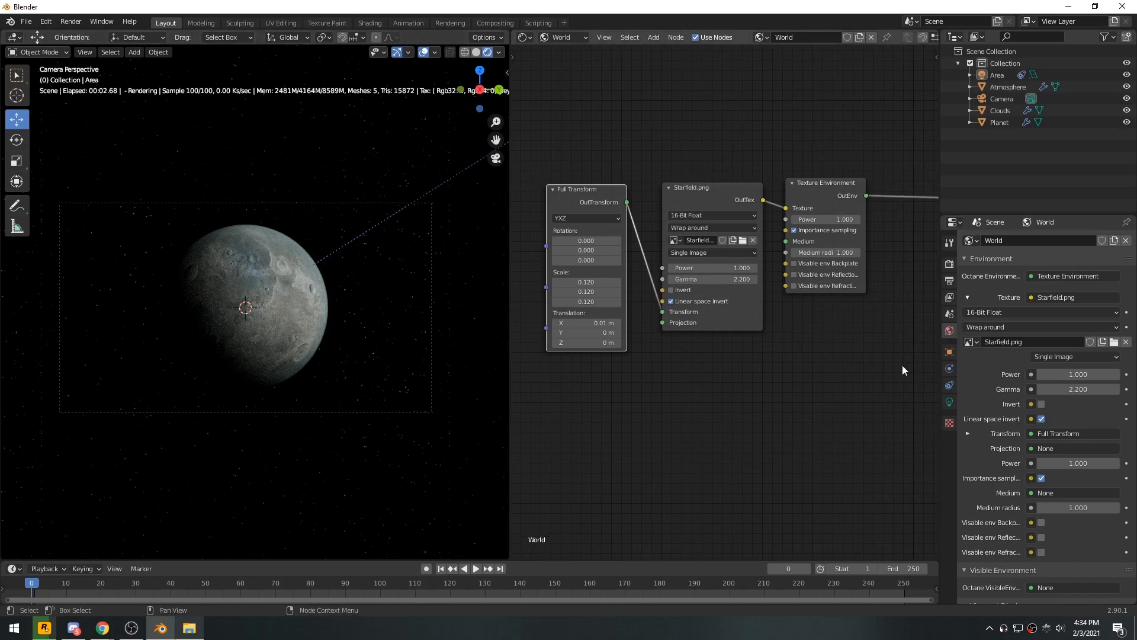
Dim the stars by setting the Starfield image texture's power to 0.250, and check them around the planet
drag(1087, 377, 1039, 378)
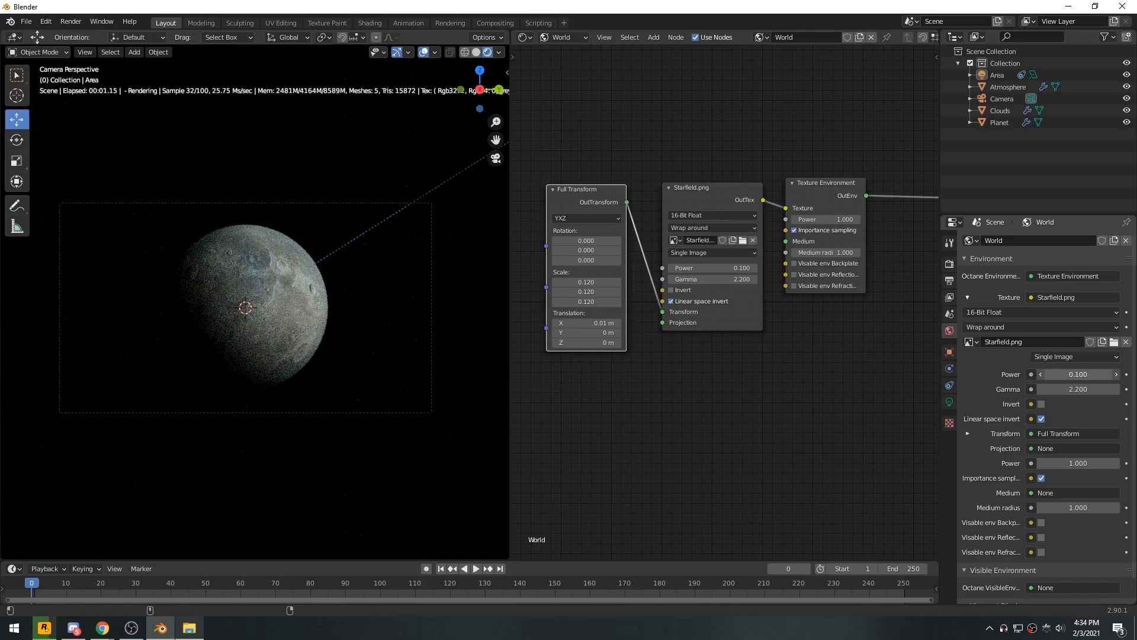
key(ctrl+z)
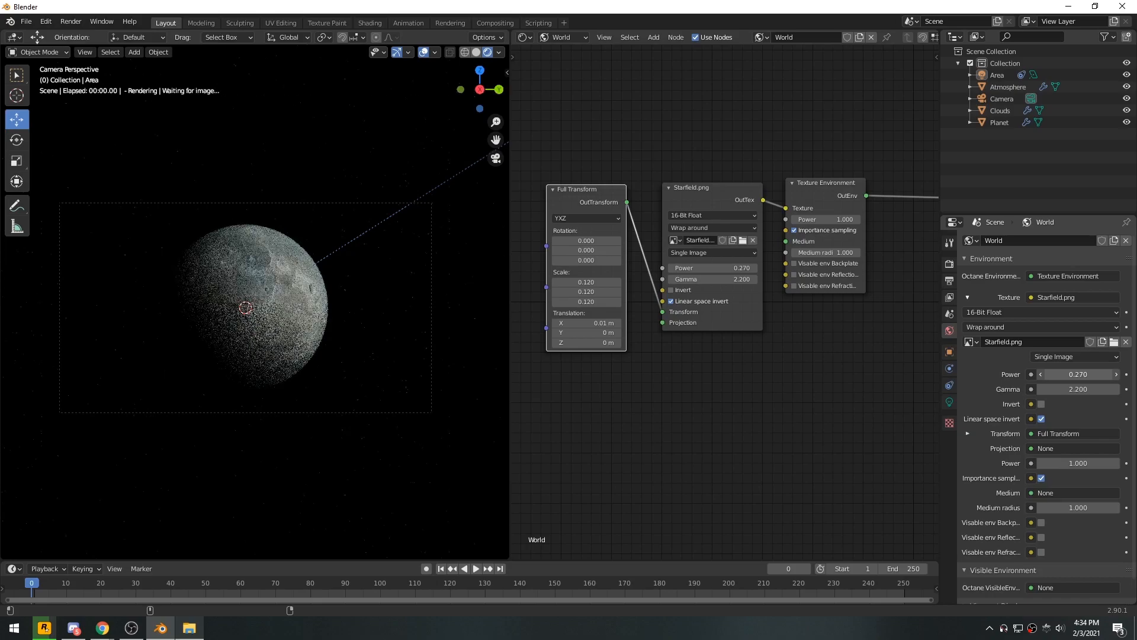
drag(1078, 373, 1037, 374)
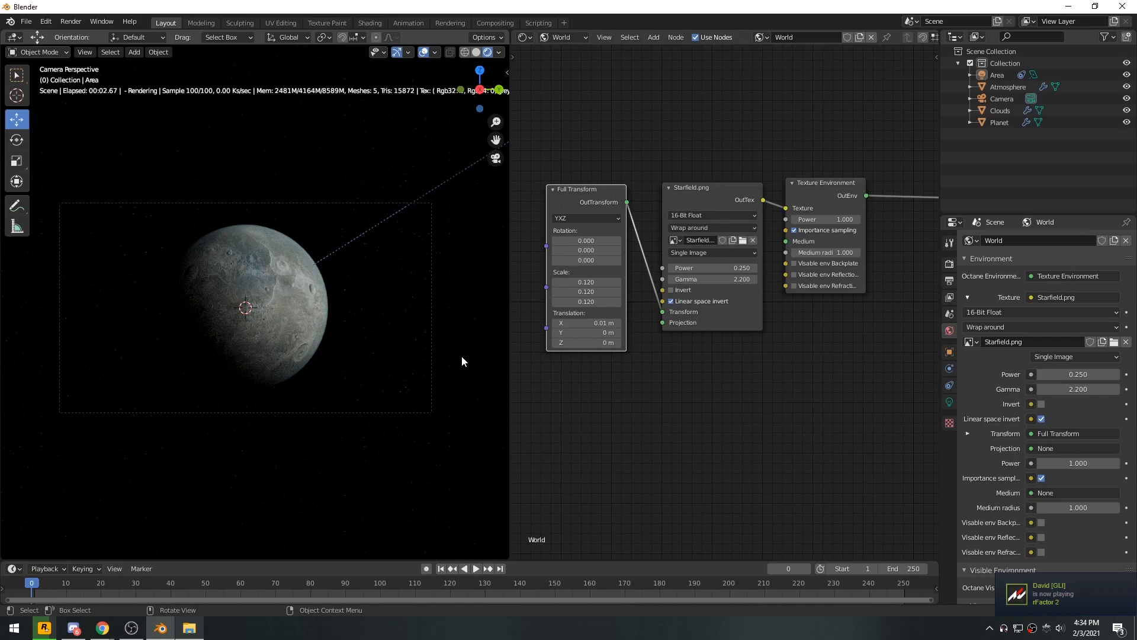
scroll(424, 330, up, 5)
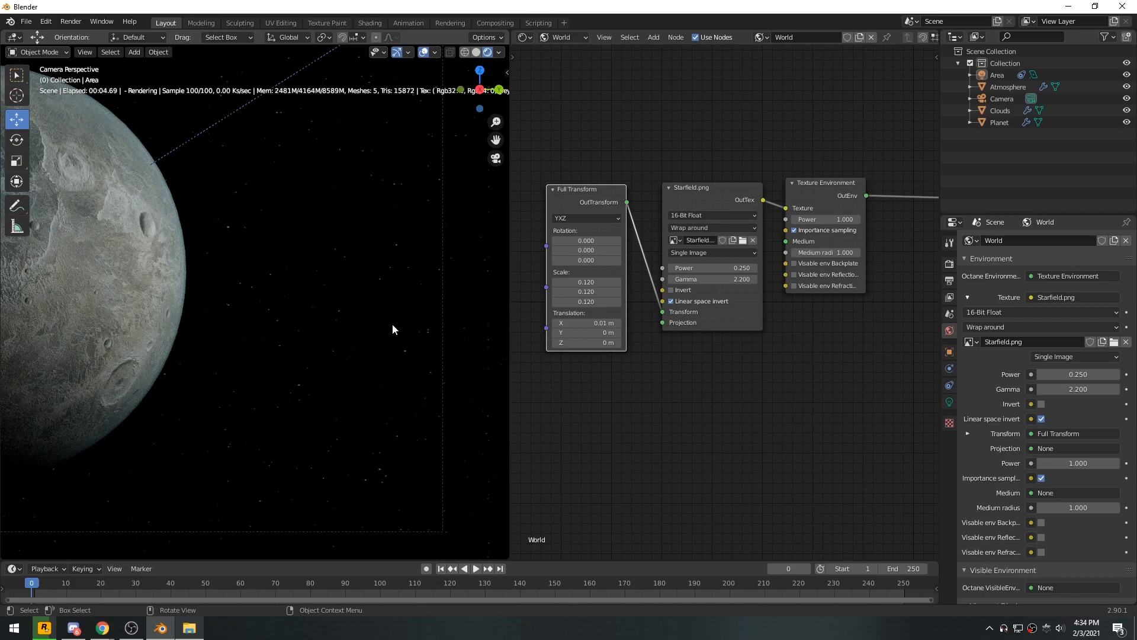
scroll(334, 356, down, 3)
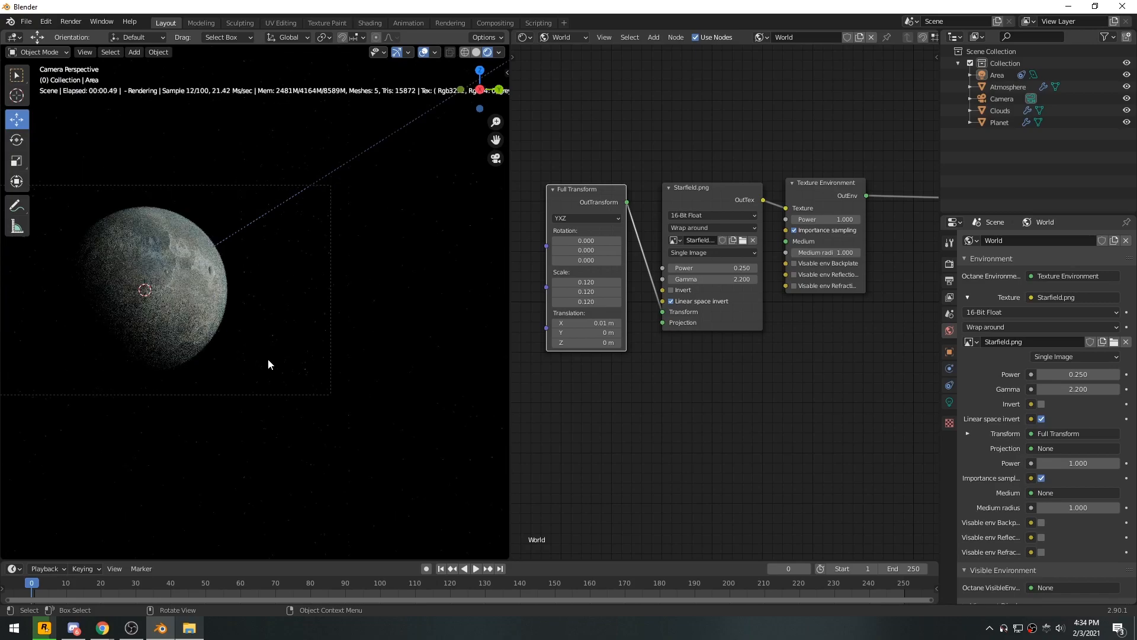
key(Home)
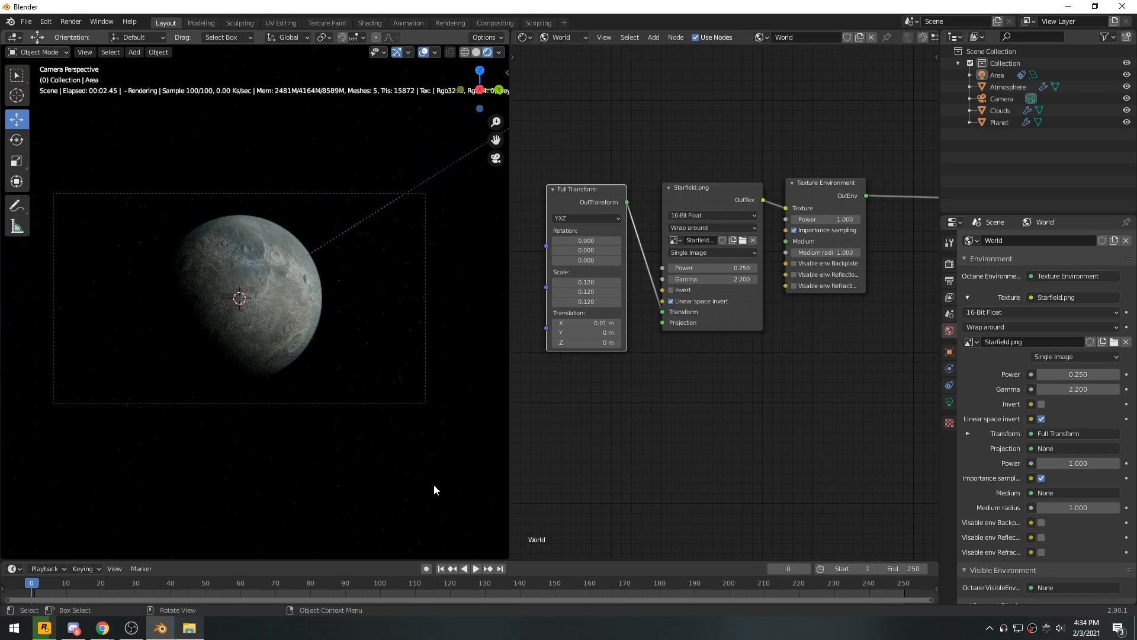
Enable Octane Post Processing for the scene camera
click(1001, 100)
click(950, 402)
scroll(1037, 435, down, 5)
scroll(1038, 435, down, 20)
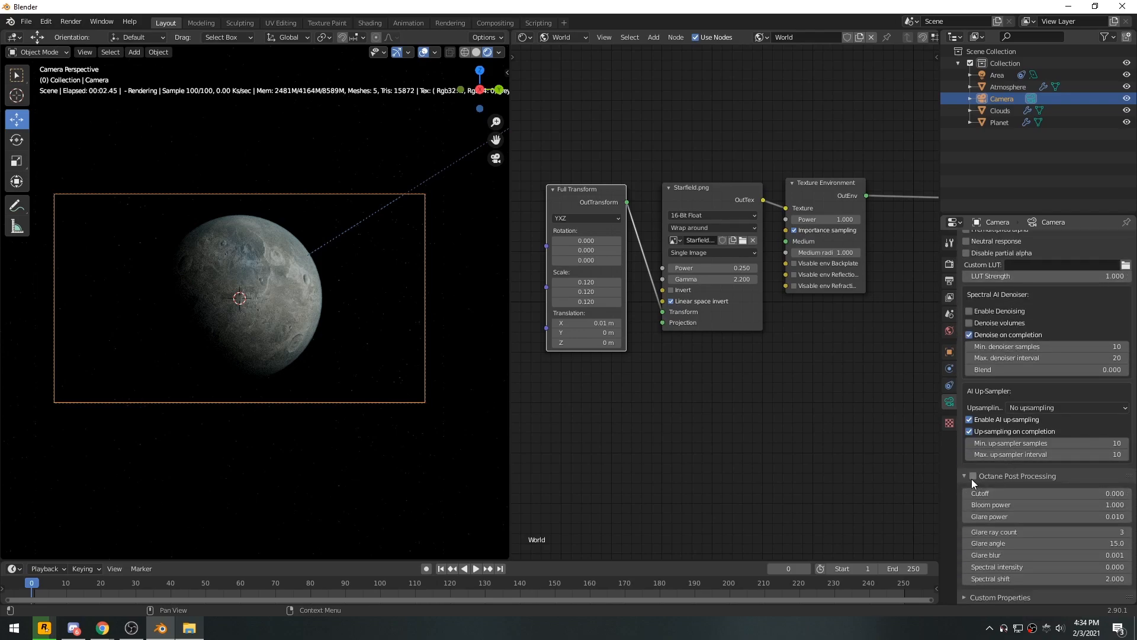
click(973, 477)
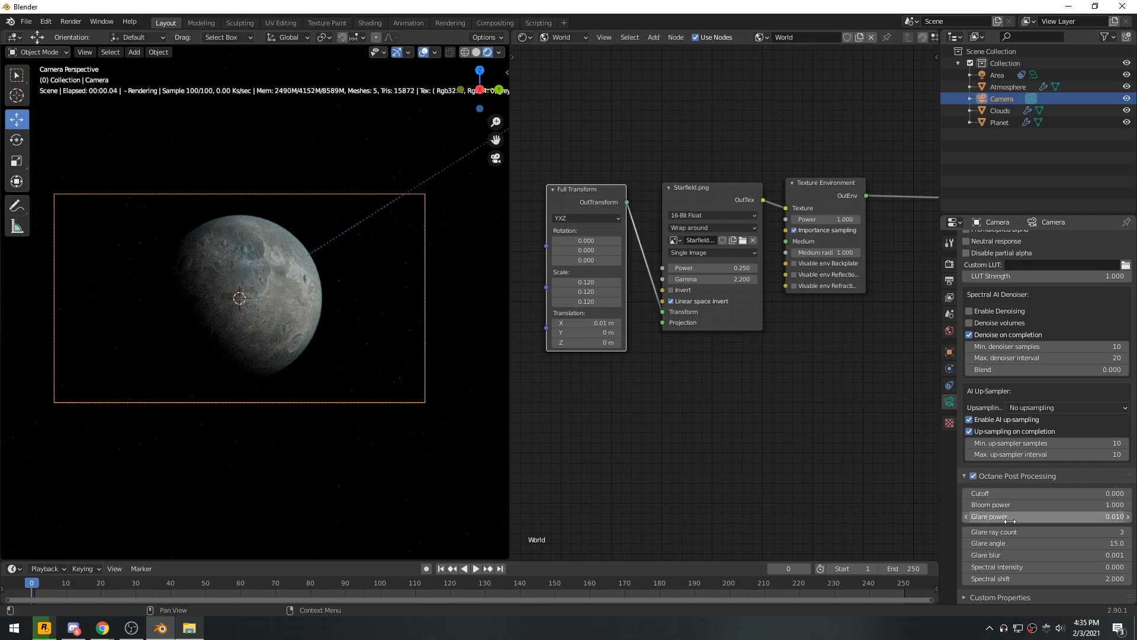
Set the camera's post-processing bloom power to 25 and deselect the camera
click(1047, 508)
text(25)
key(Return)
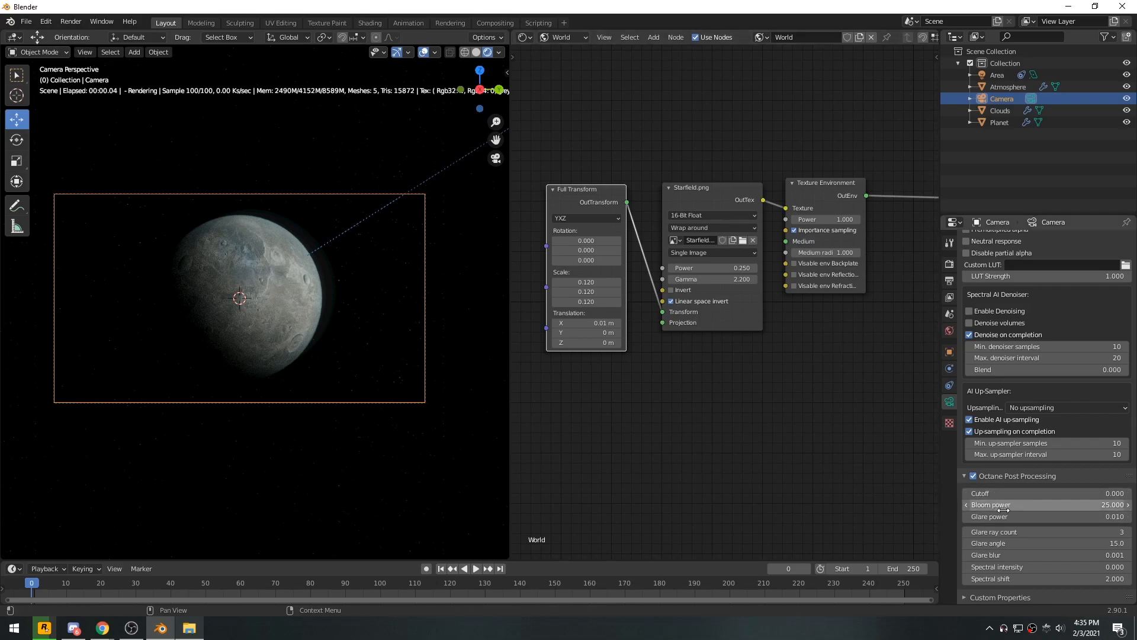
click(370, 321)
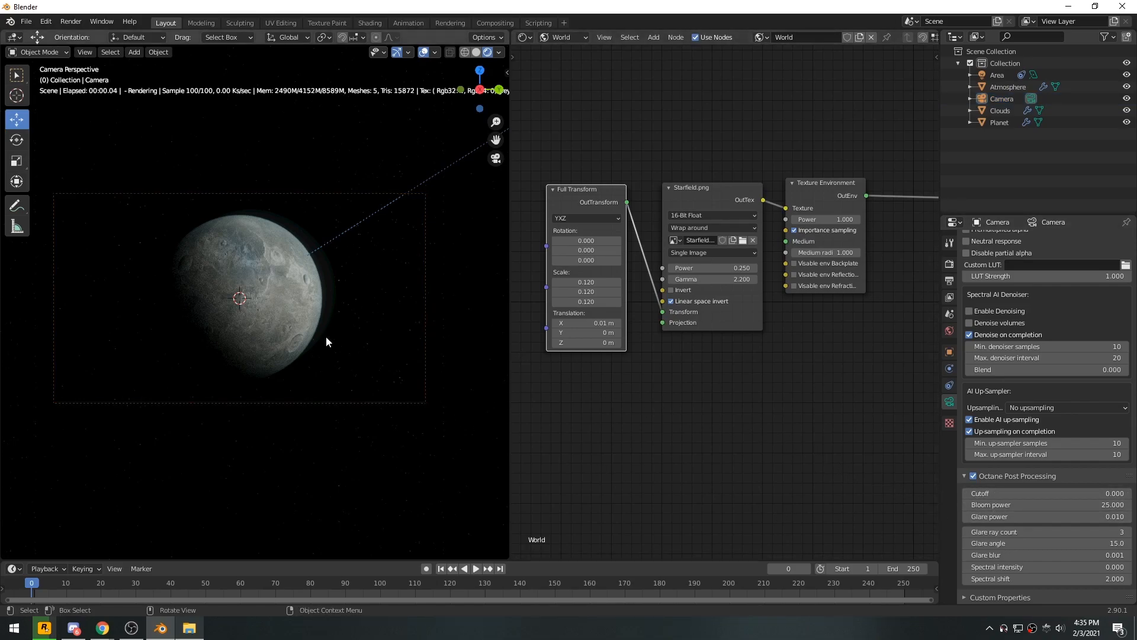